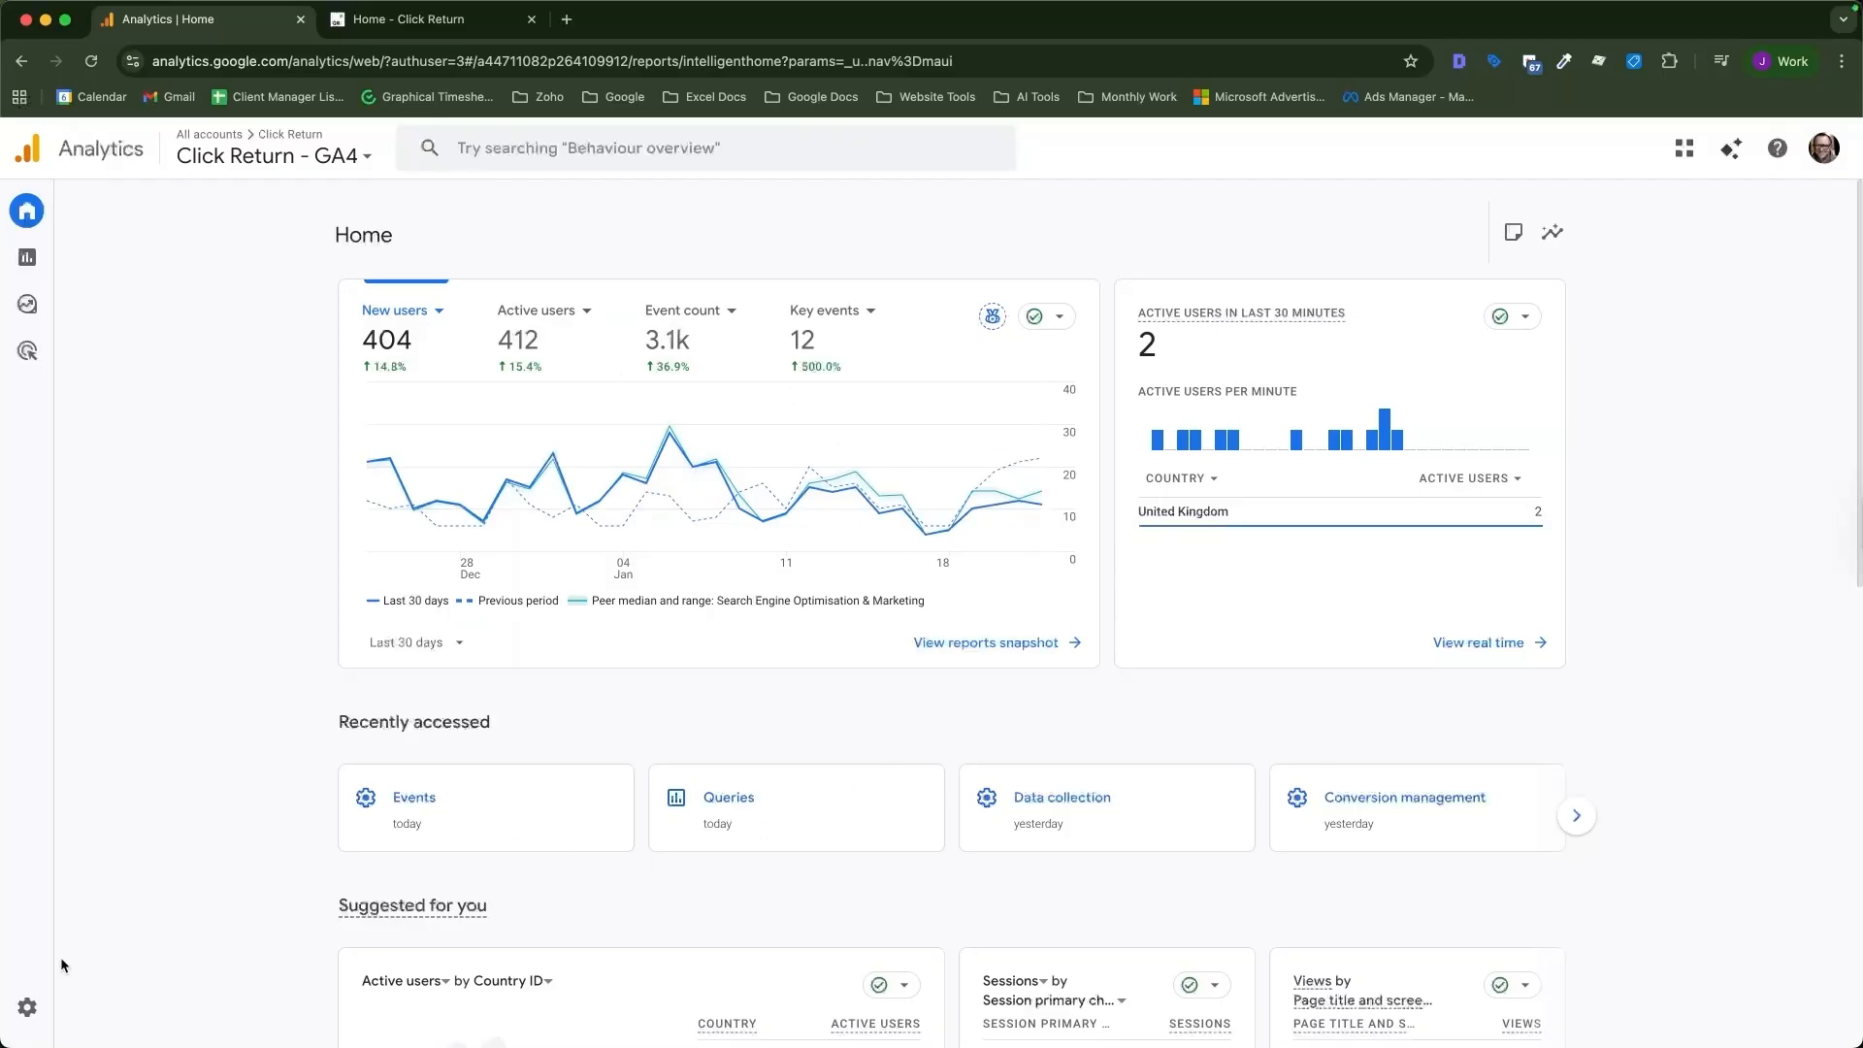
# Open the Events settings under the property's data display in Admin.
pyautogui.moveTo(39, 1002)
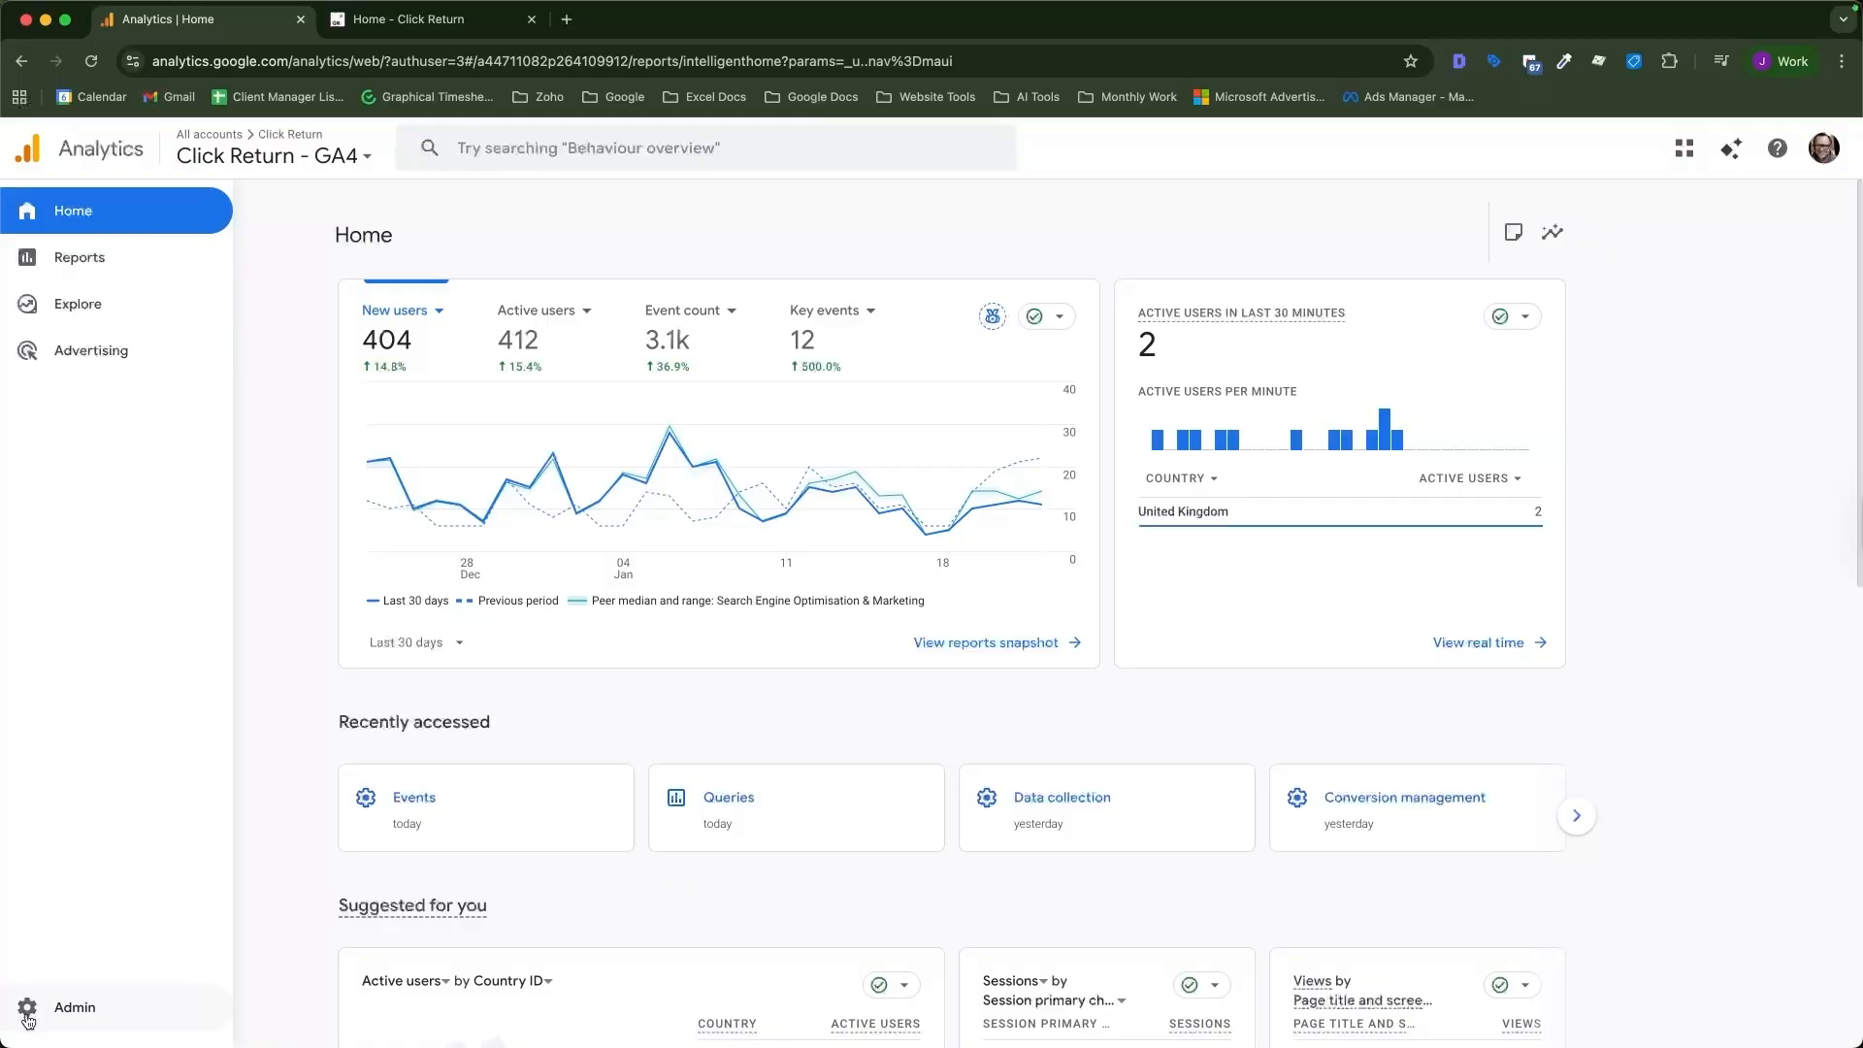
pyautogui.click(27, 1018)
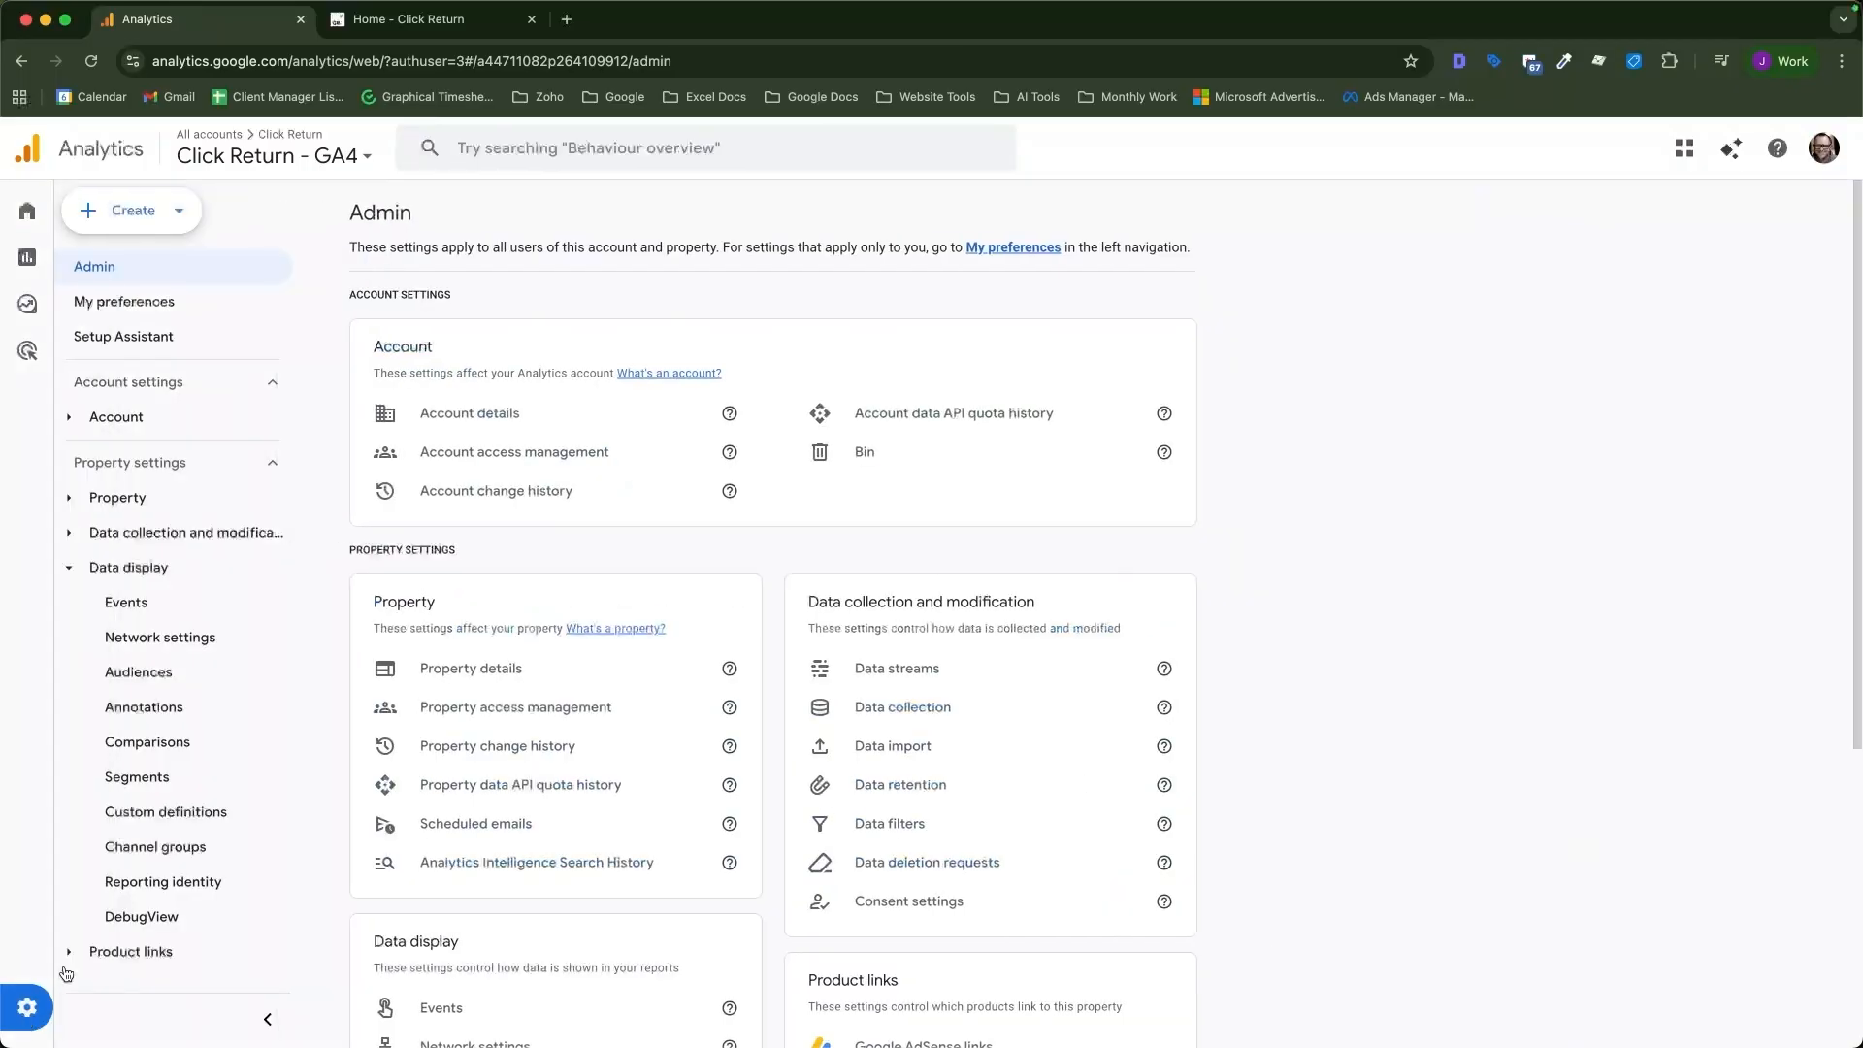
pyautogui.scroll(-3, 758, 578)
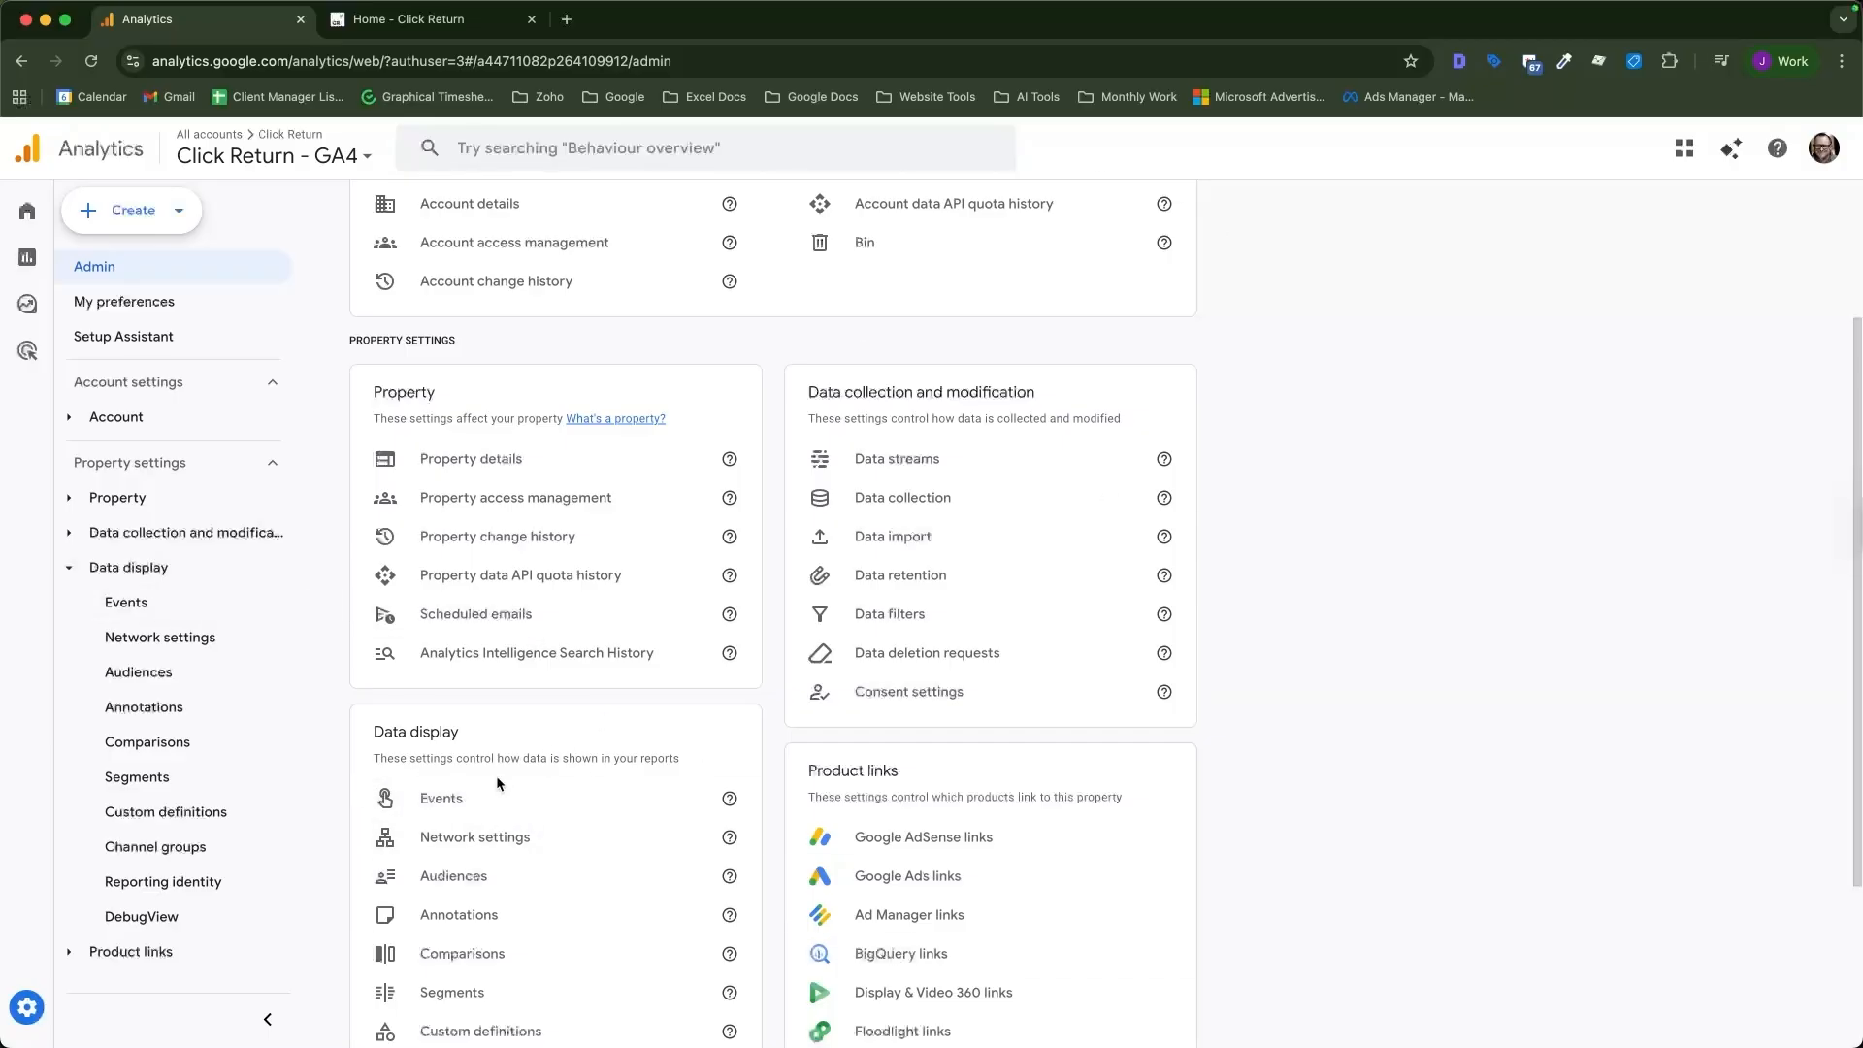
pyautogui.click(427, 799)
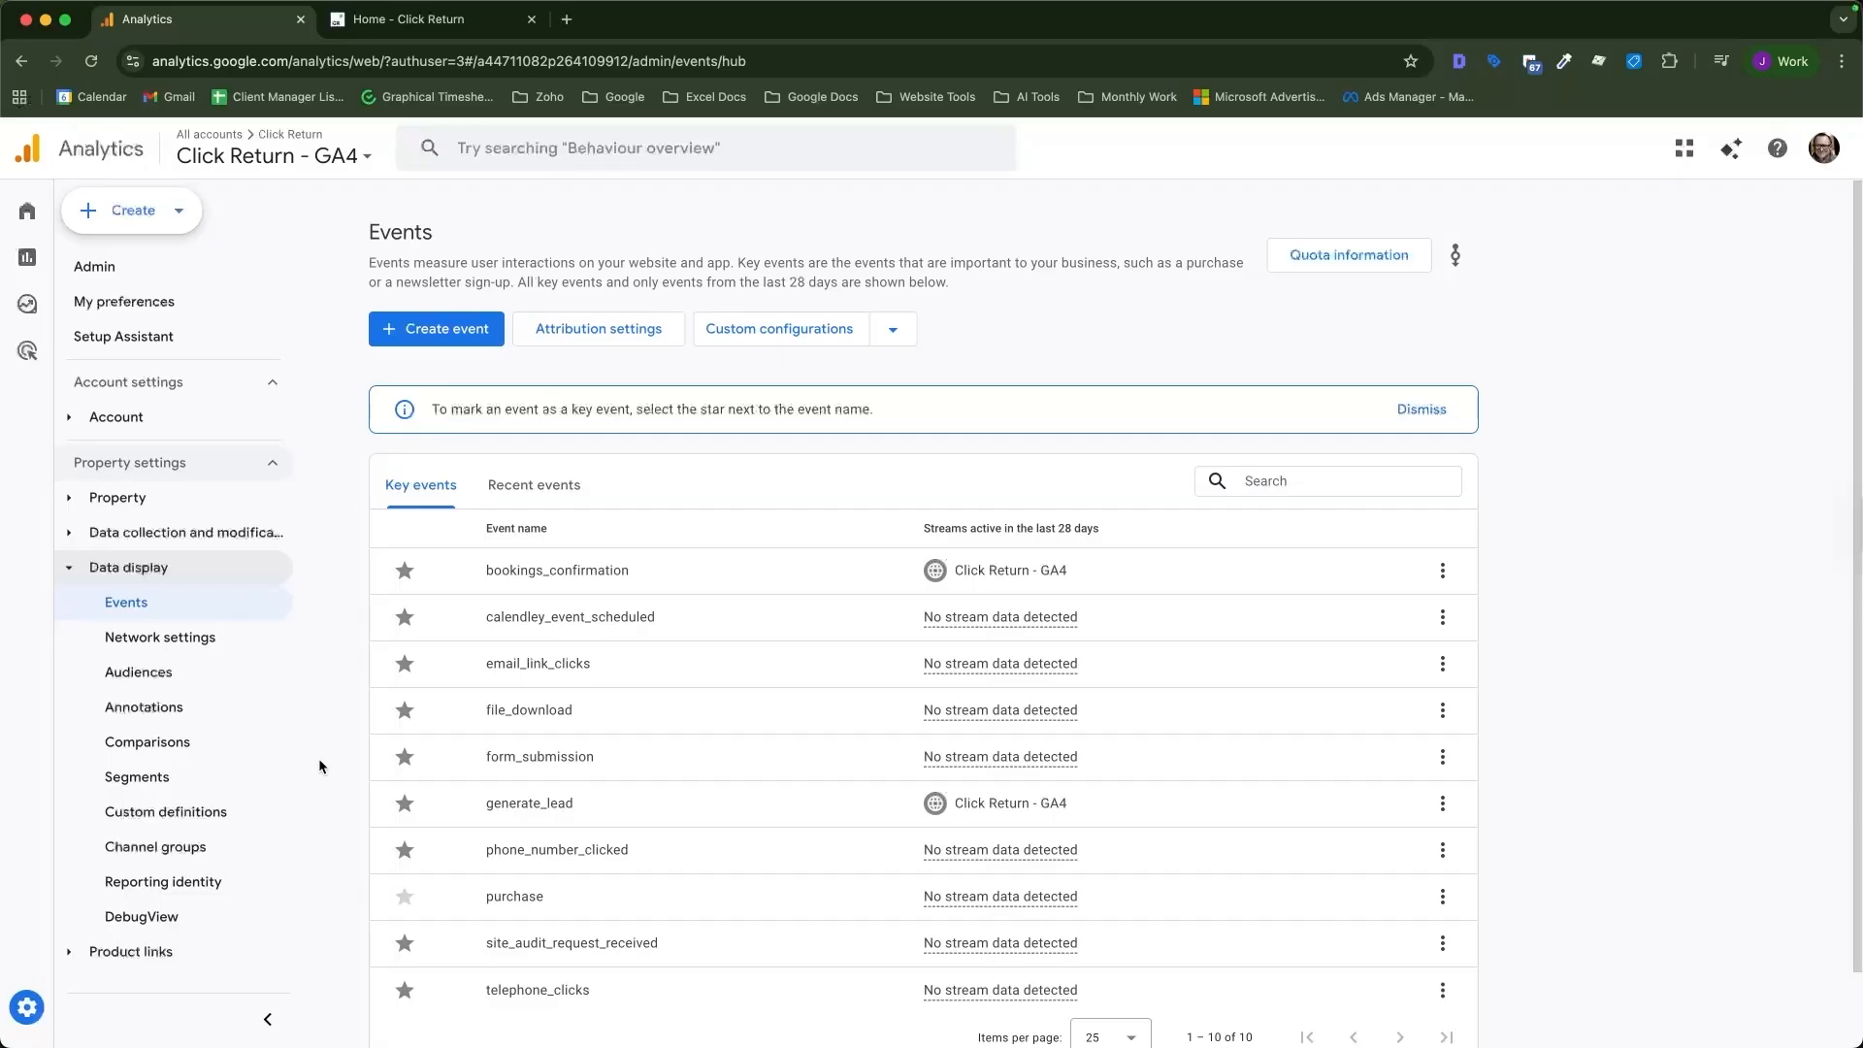
# Compare the recent events list with the key events list.
pyautogui.click(536, 494)
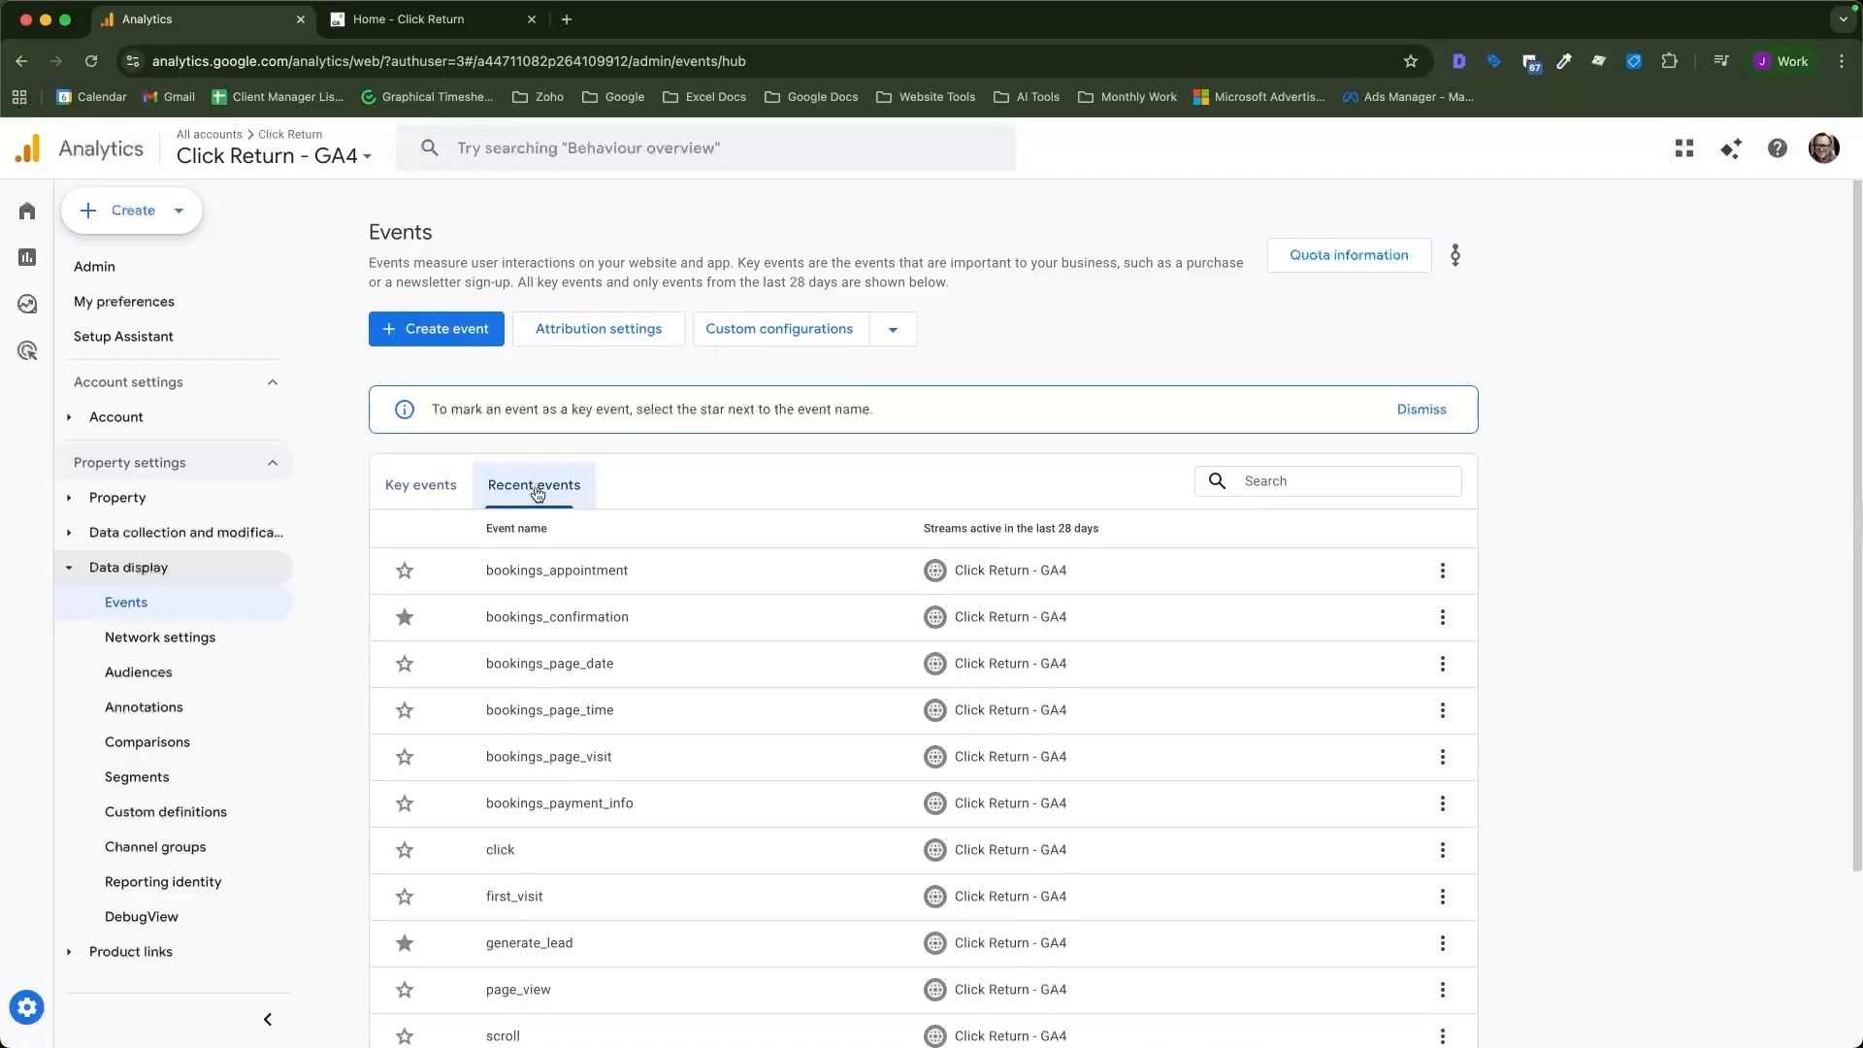
pyautogui.scroll(-2, 702, 708)
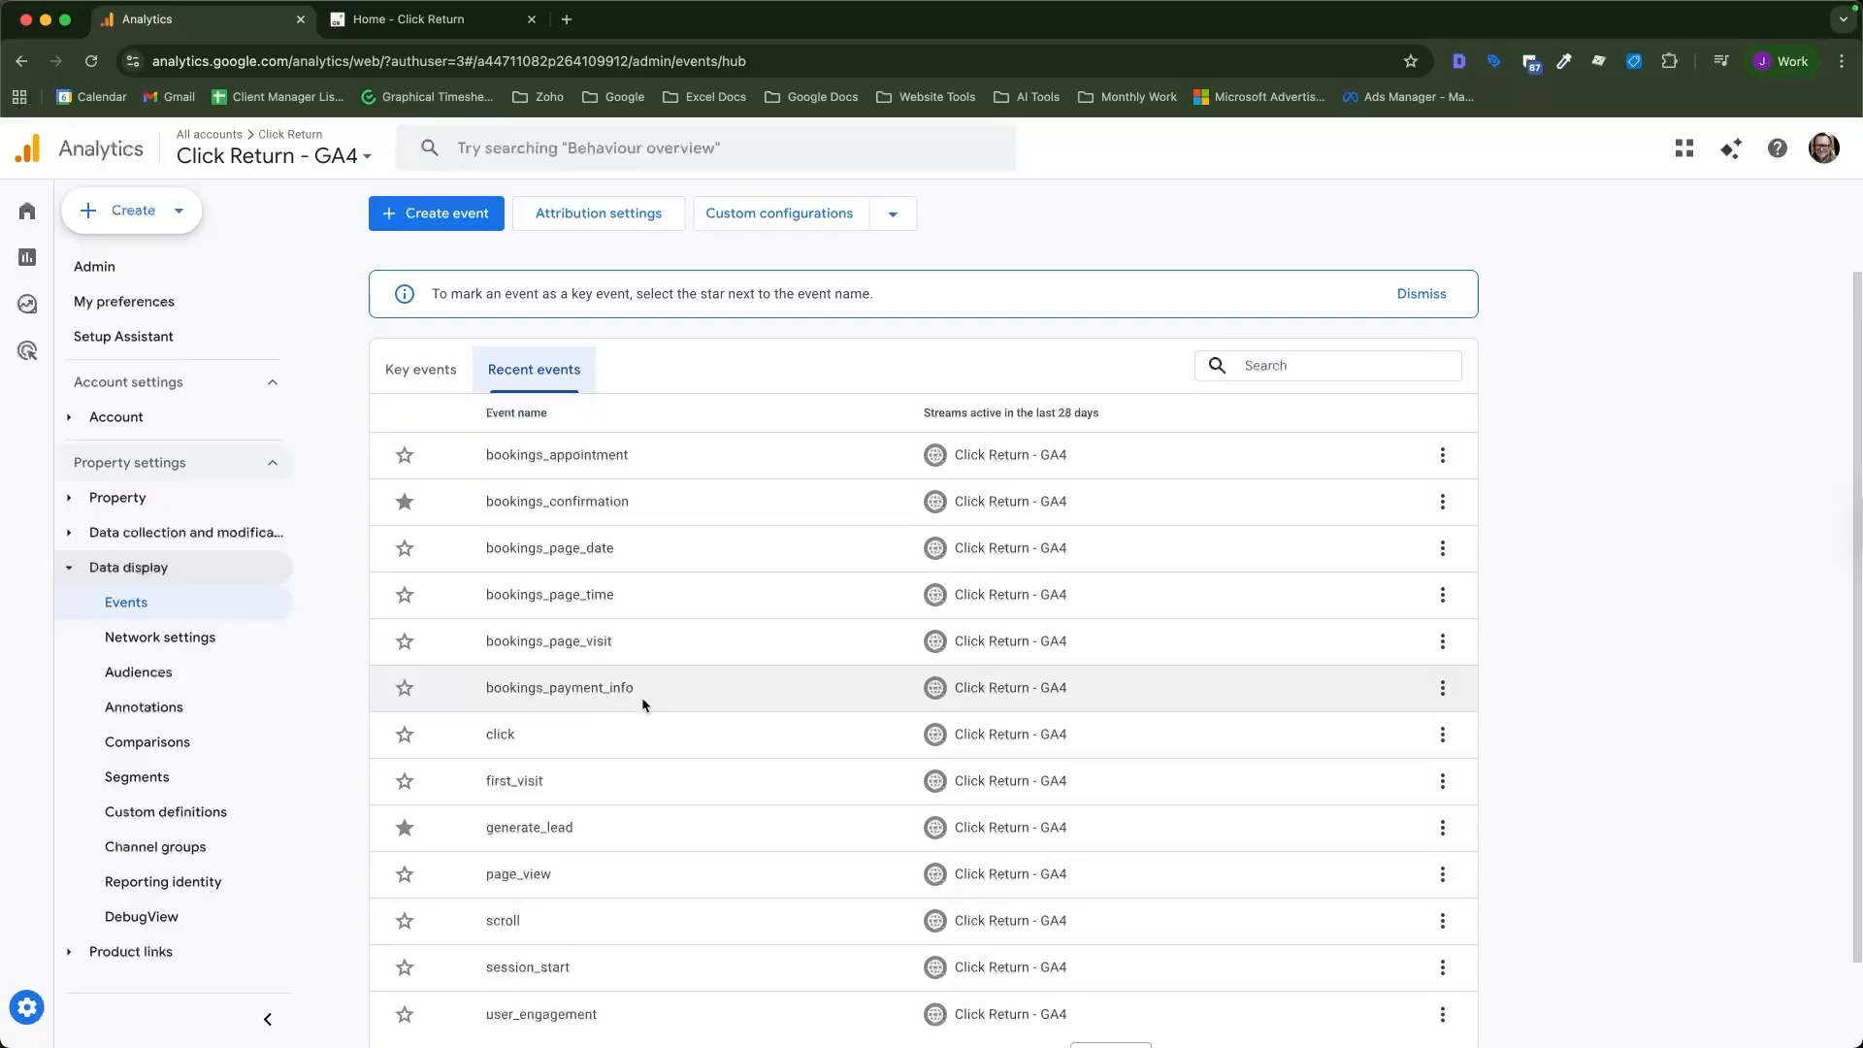
pyautogui.scroll(2, 643, 689)
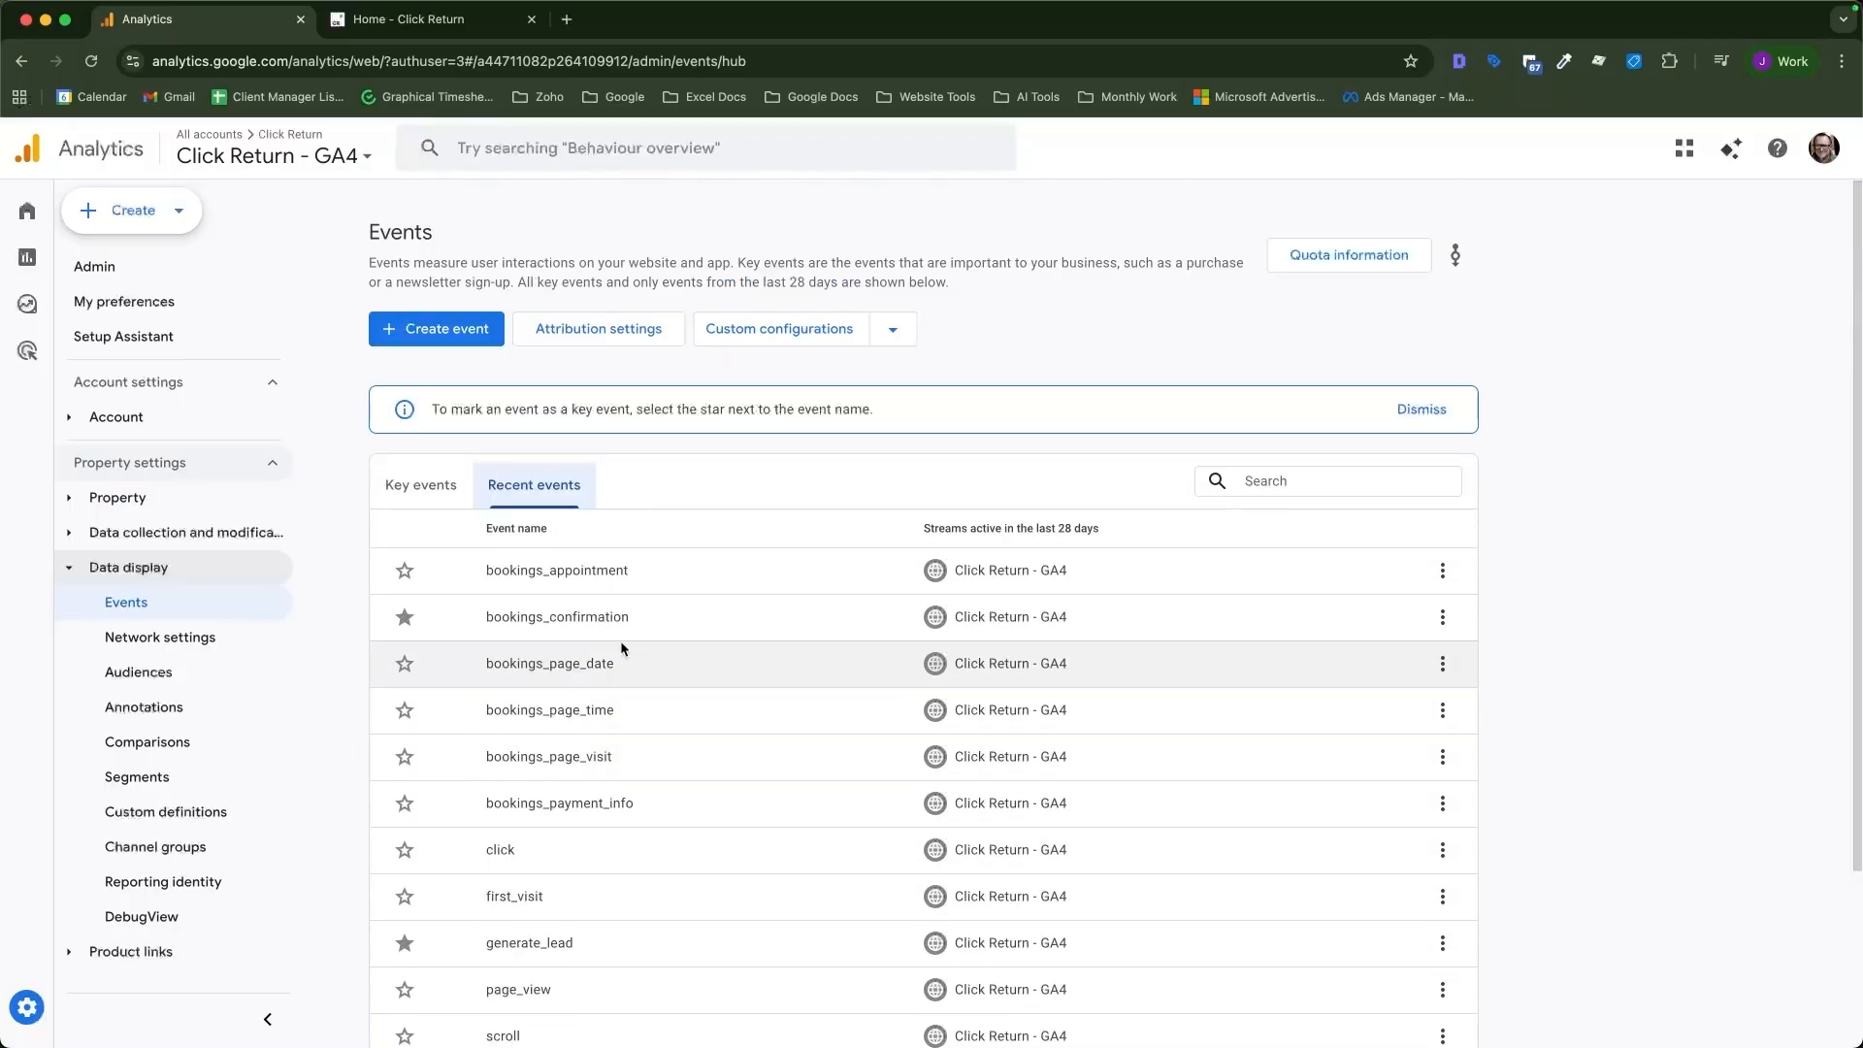
pyautogui.click(420, 484)
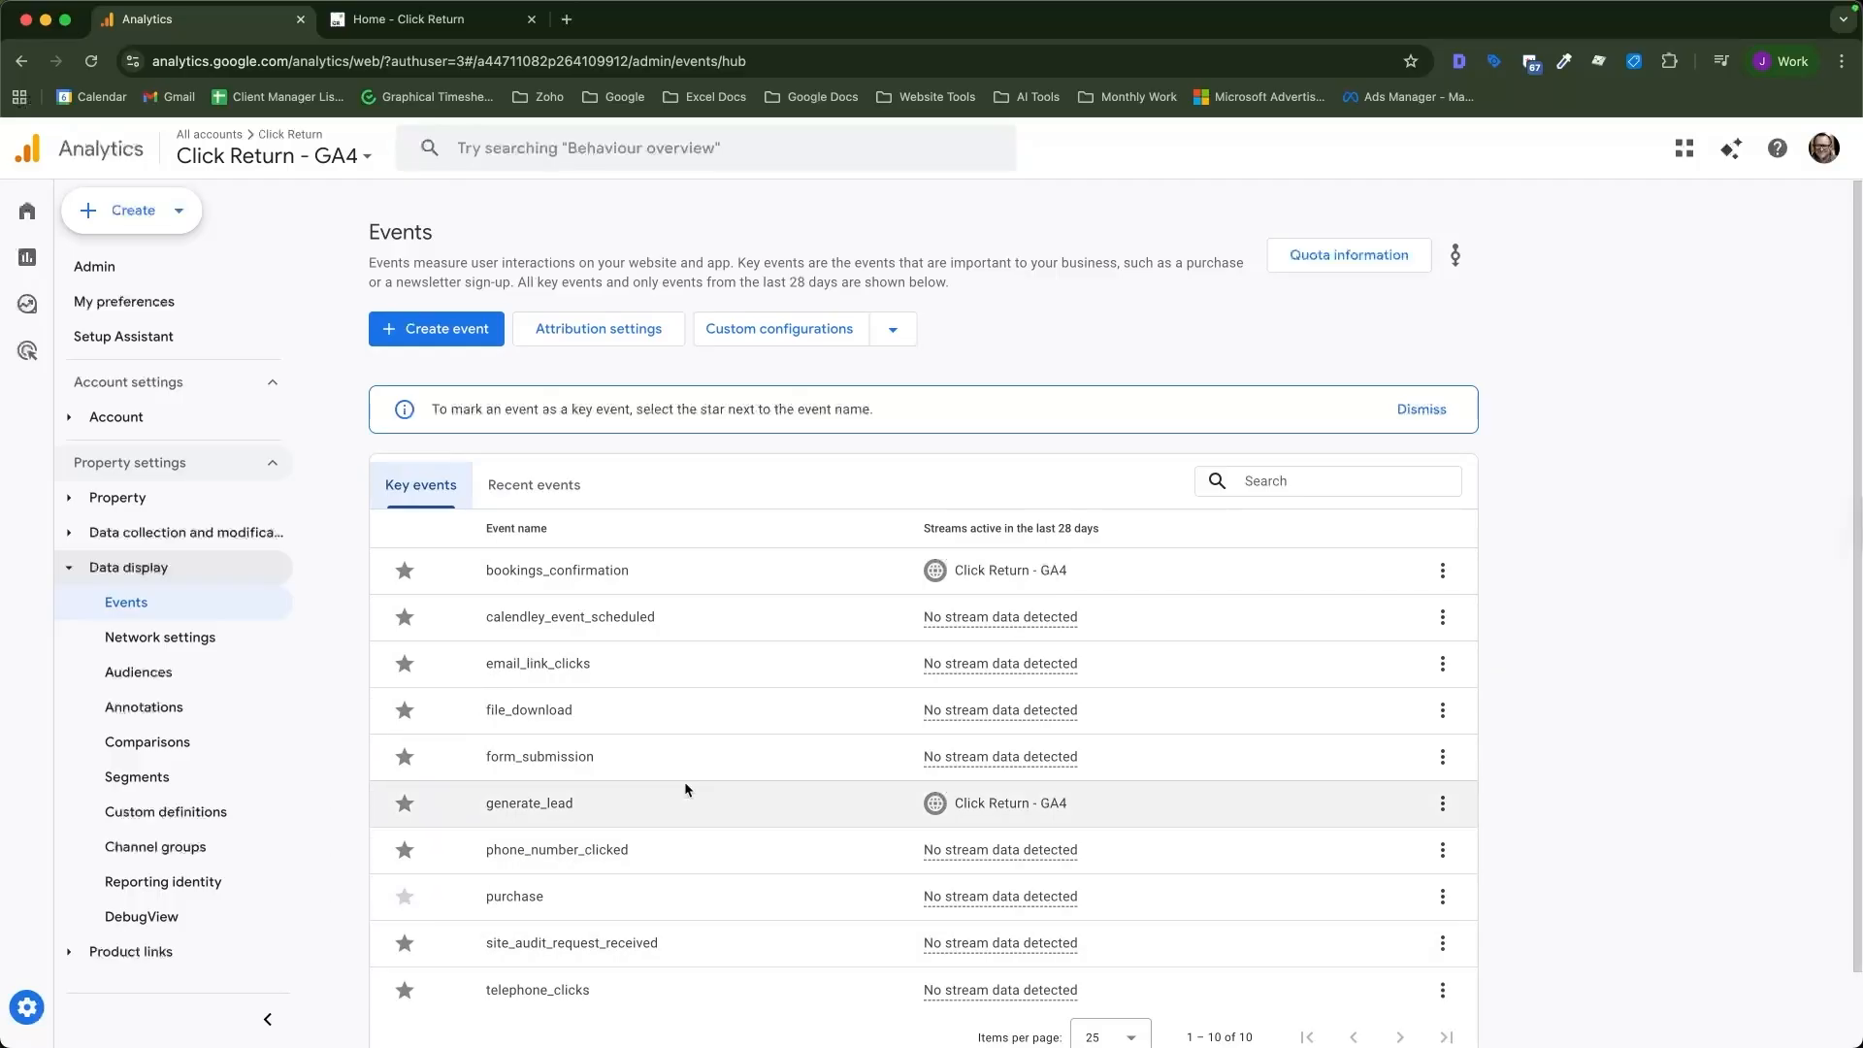
pyautogui.click(498, 500)
pyautogui.scroll(-1, 724, 433)
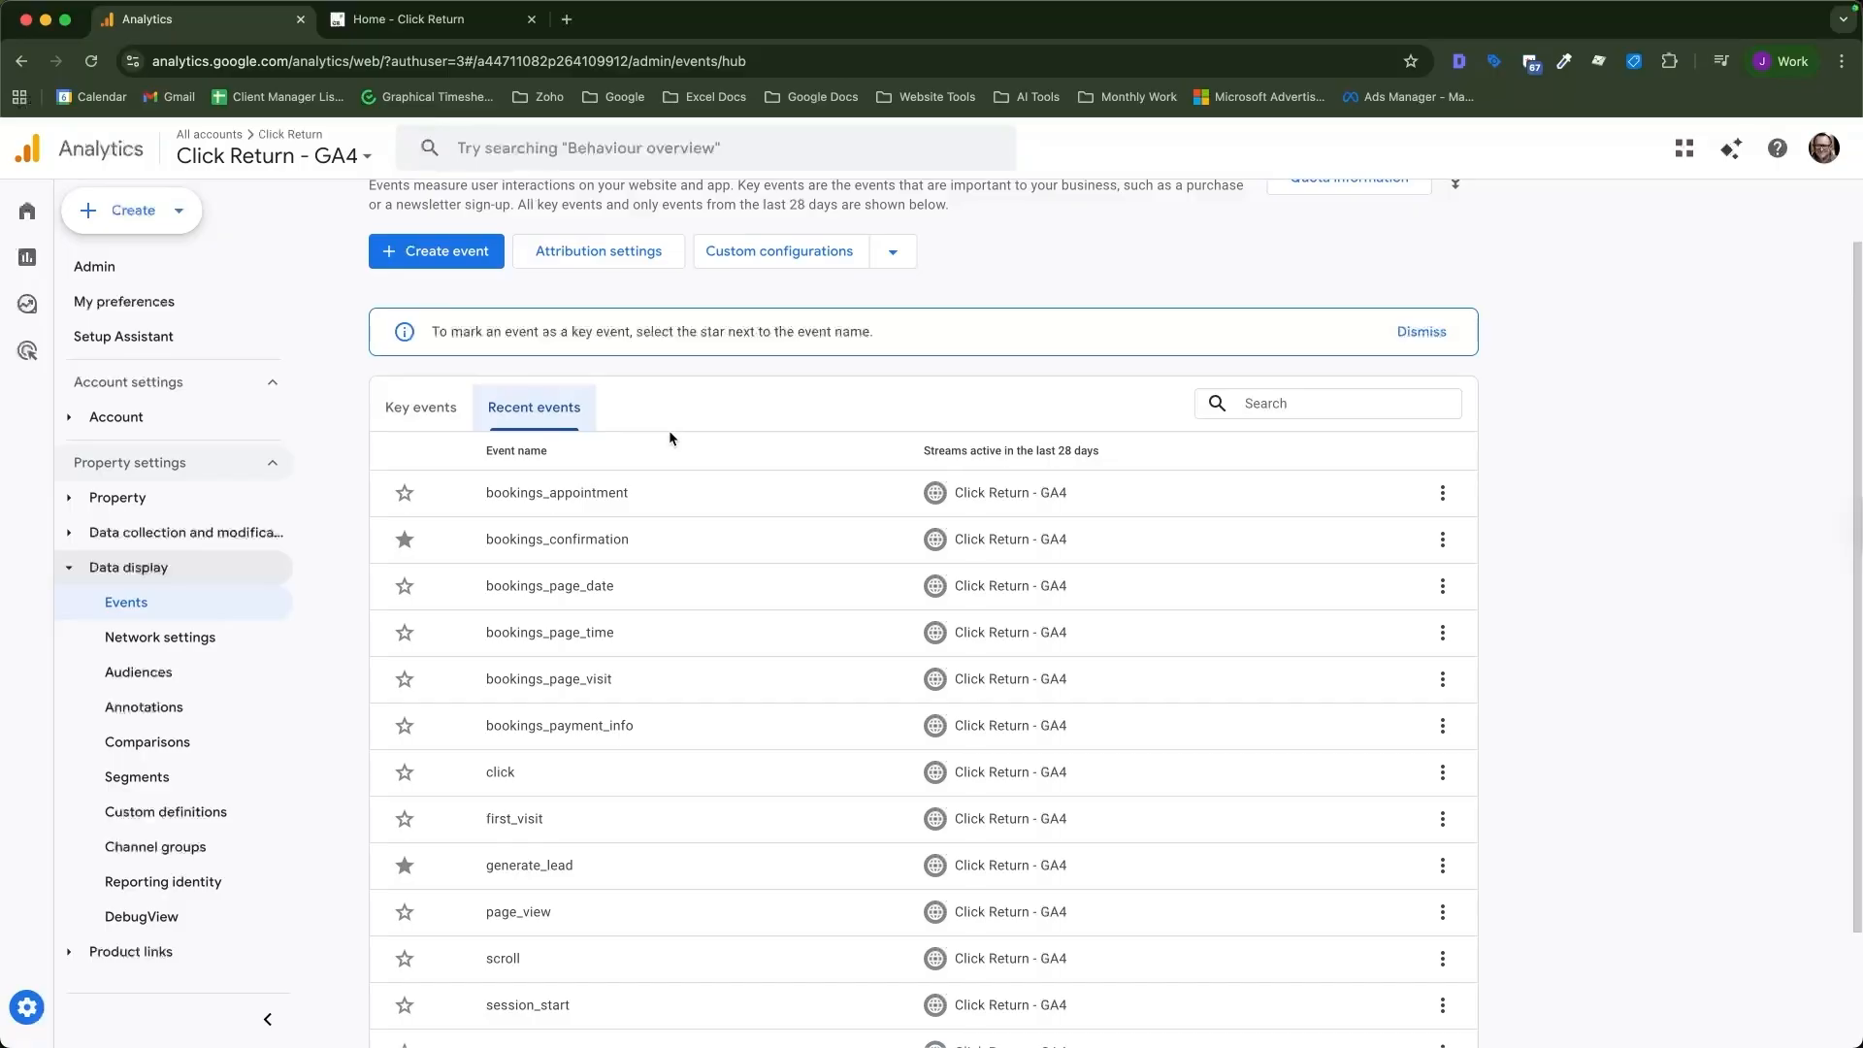
# Mark bookings_appointment as a key event and check the key events list.
pyautogui.click(404, 495)
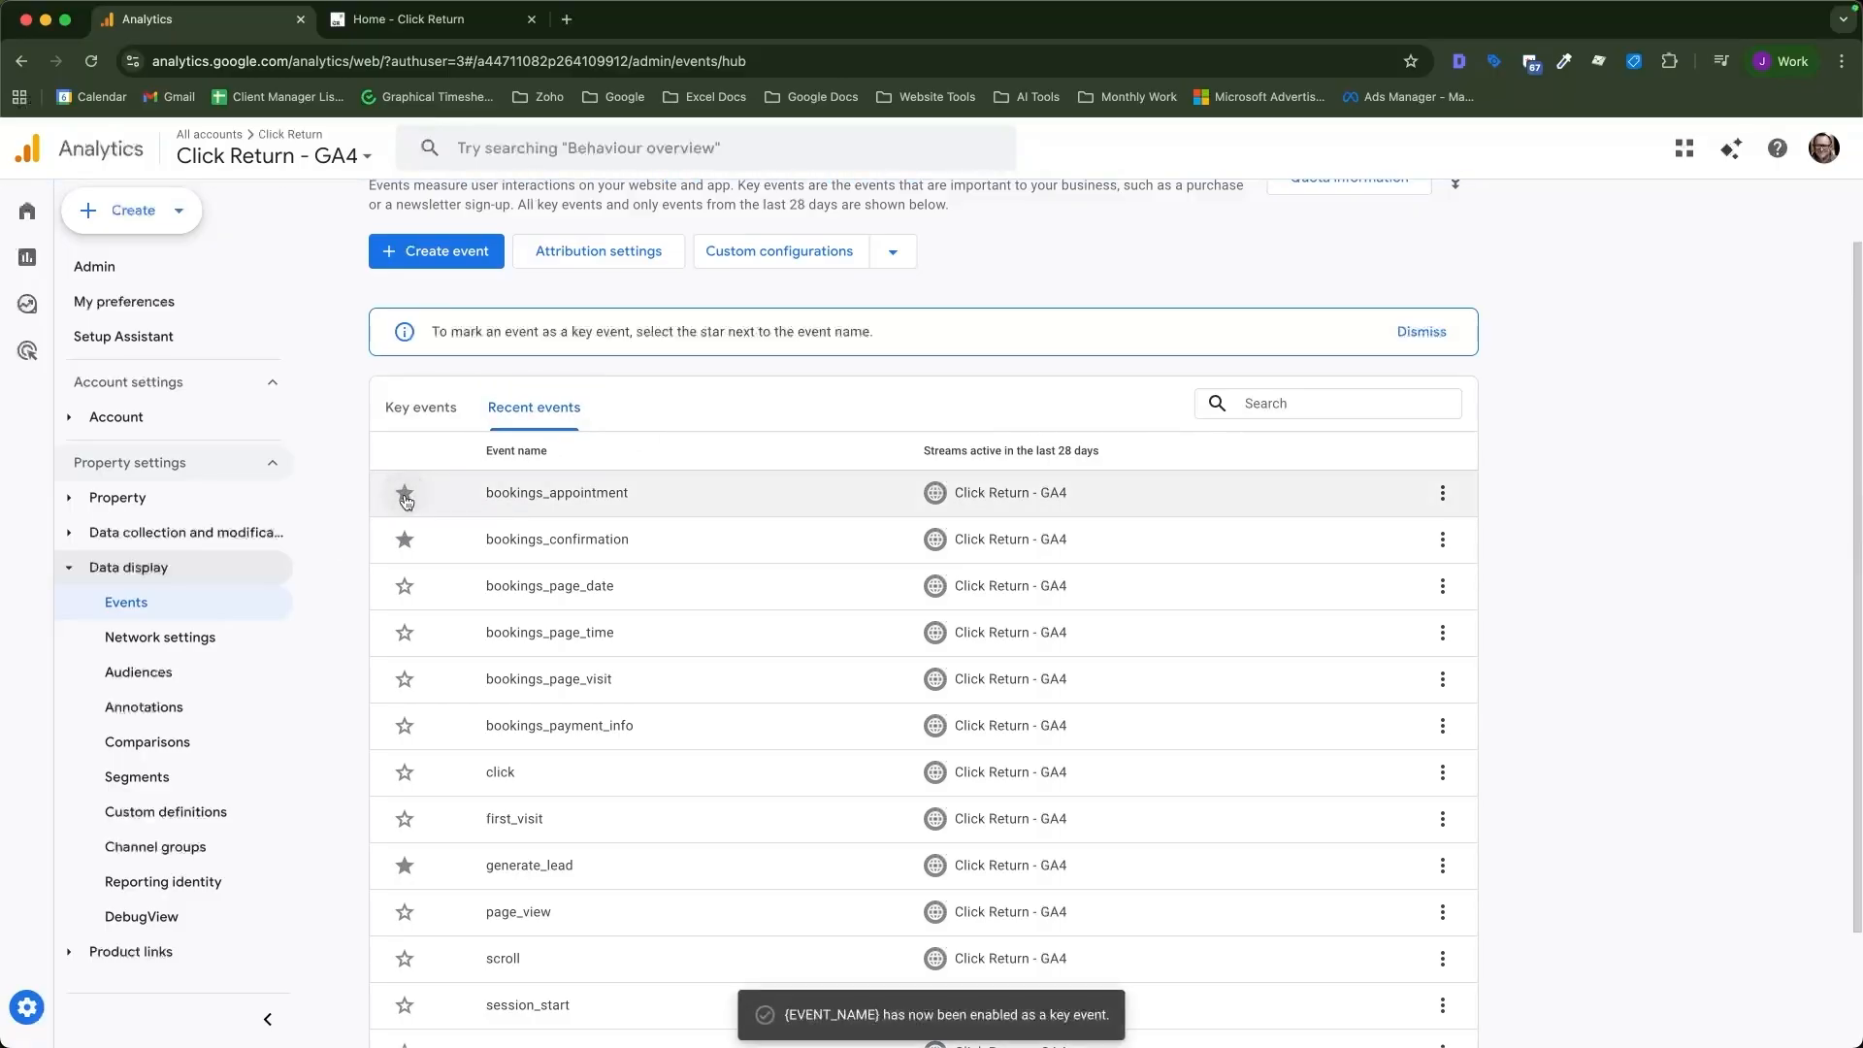
pyautogui.click(431, 415)
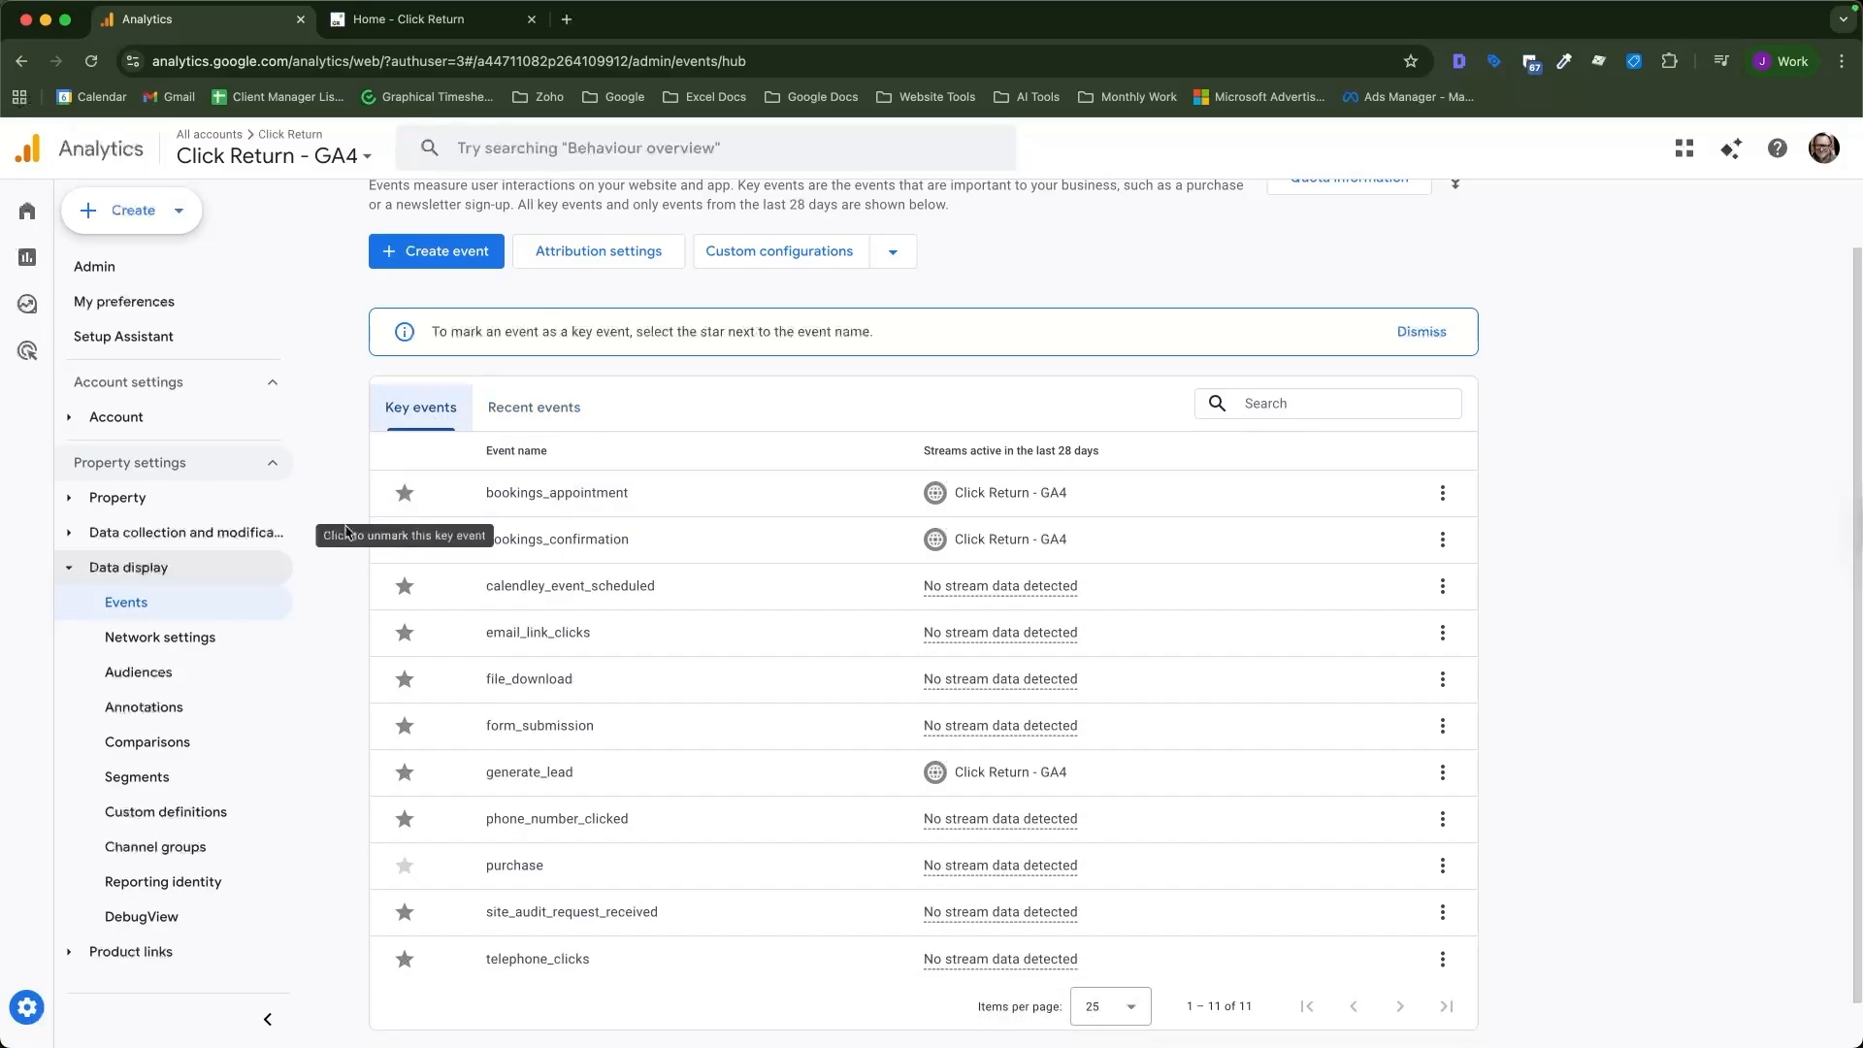
pyautogui.click(505, 408)
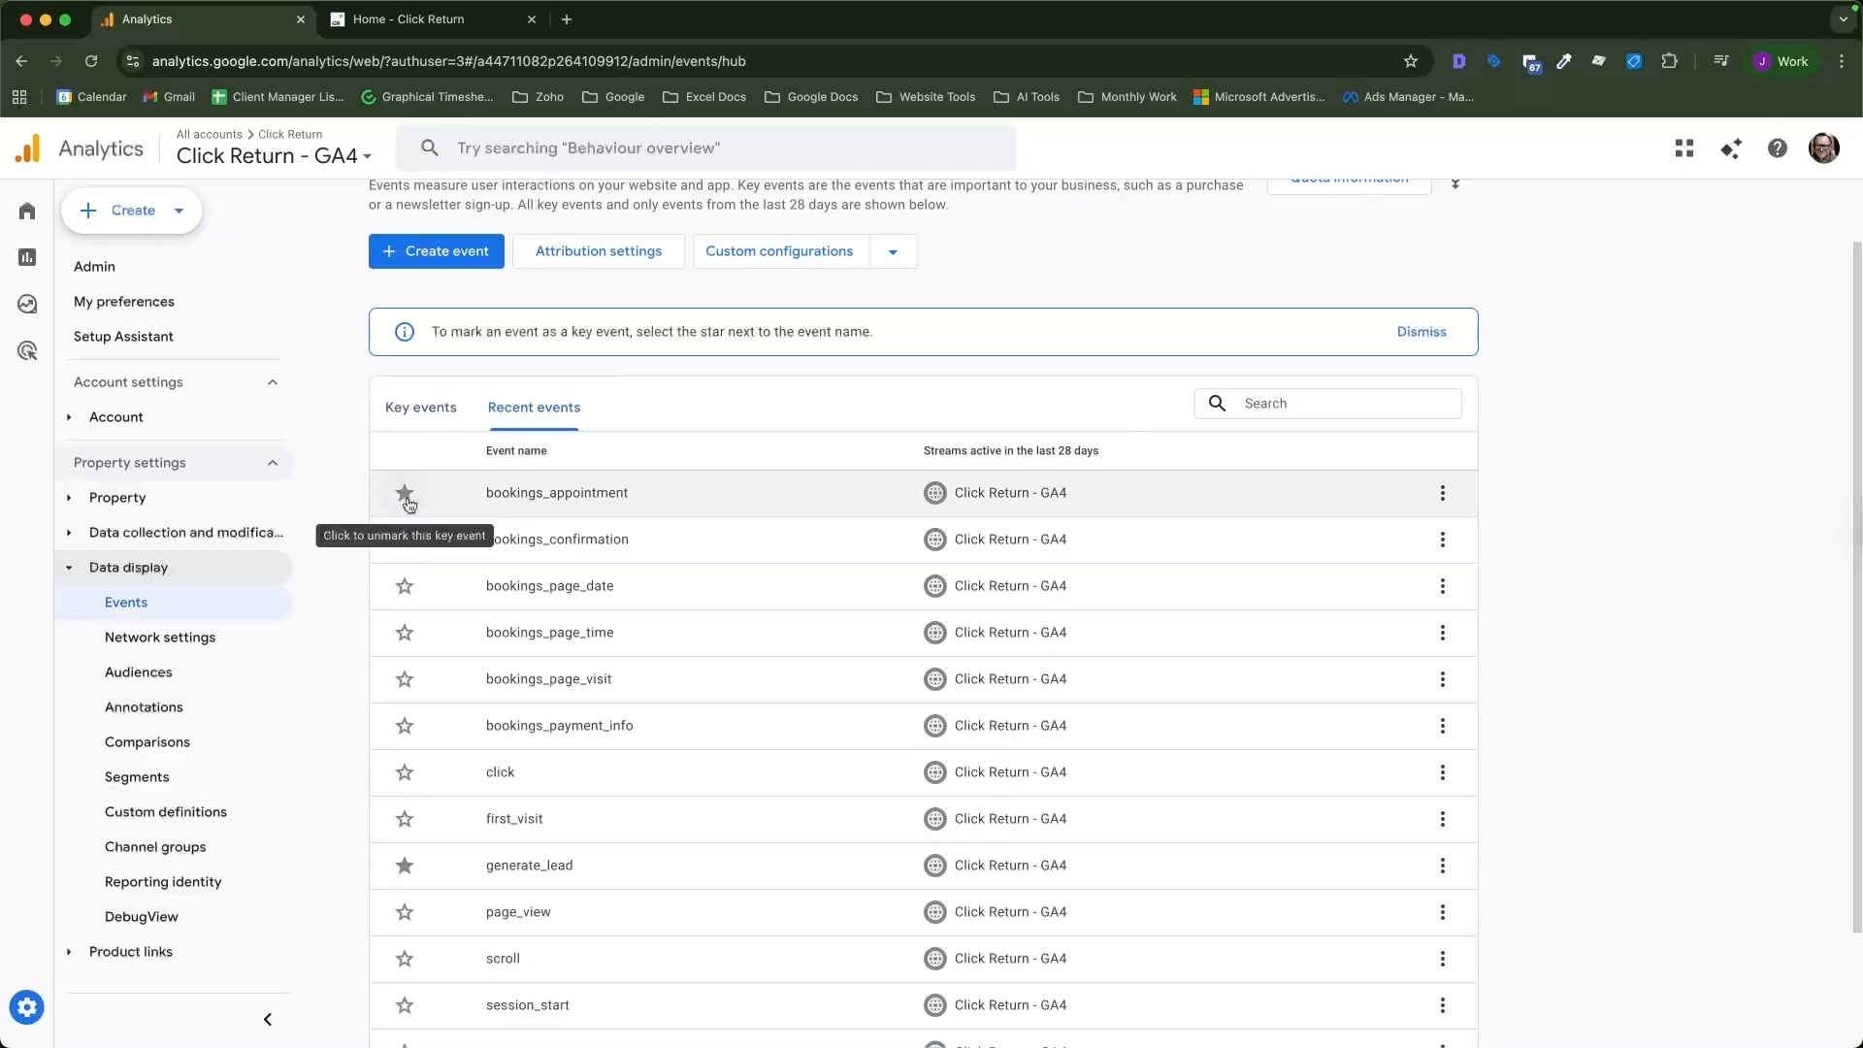
# Unmark bookings_appointment as a key event.
pyautogui.click(405, 495)
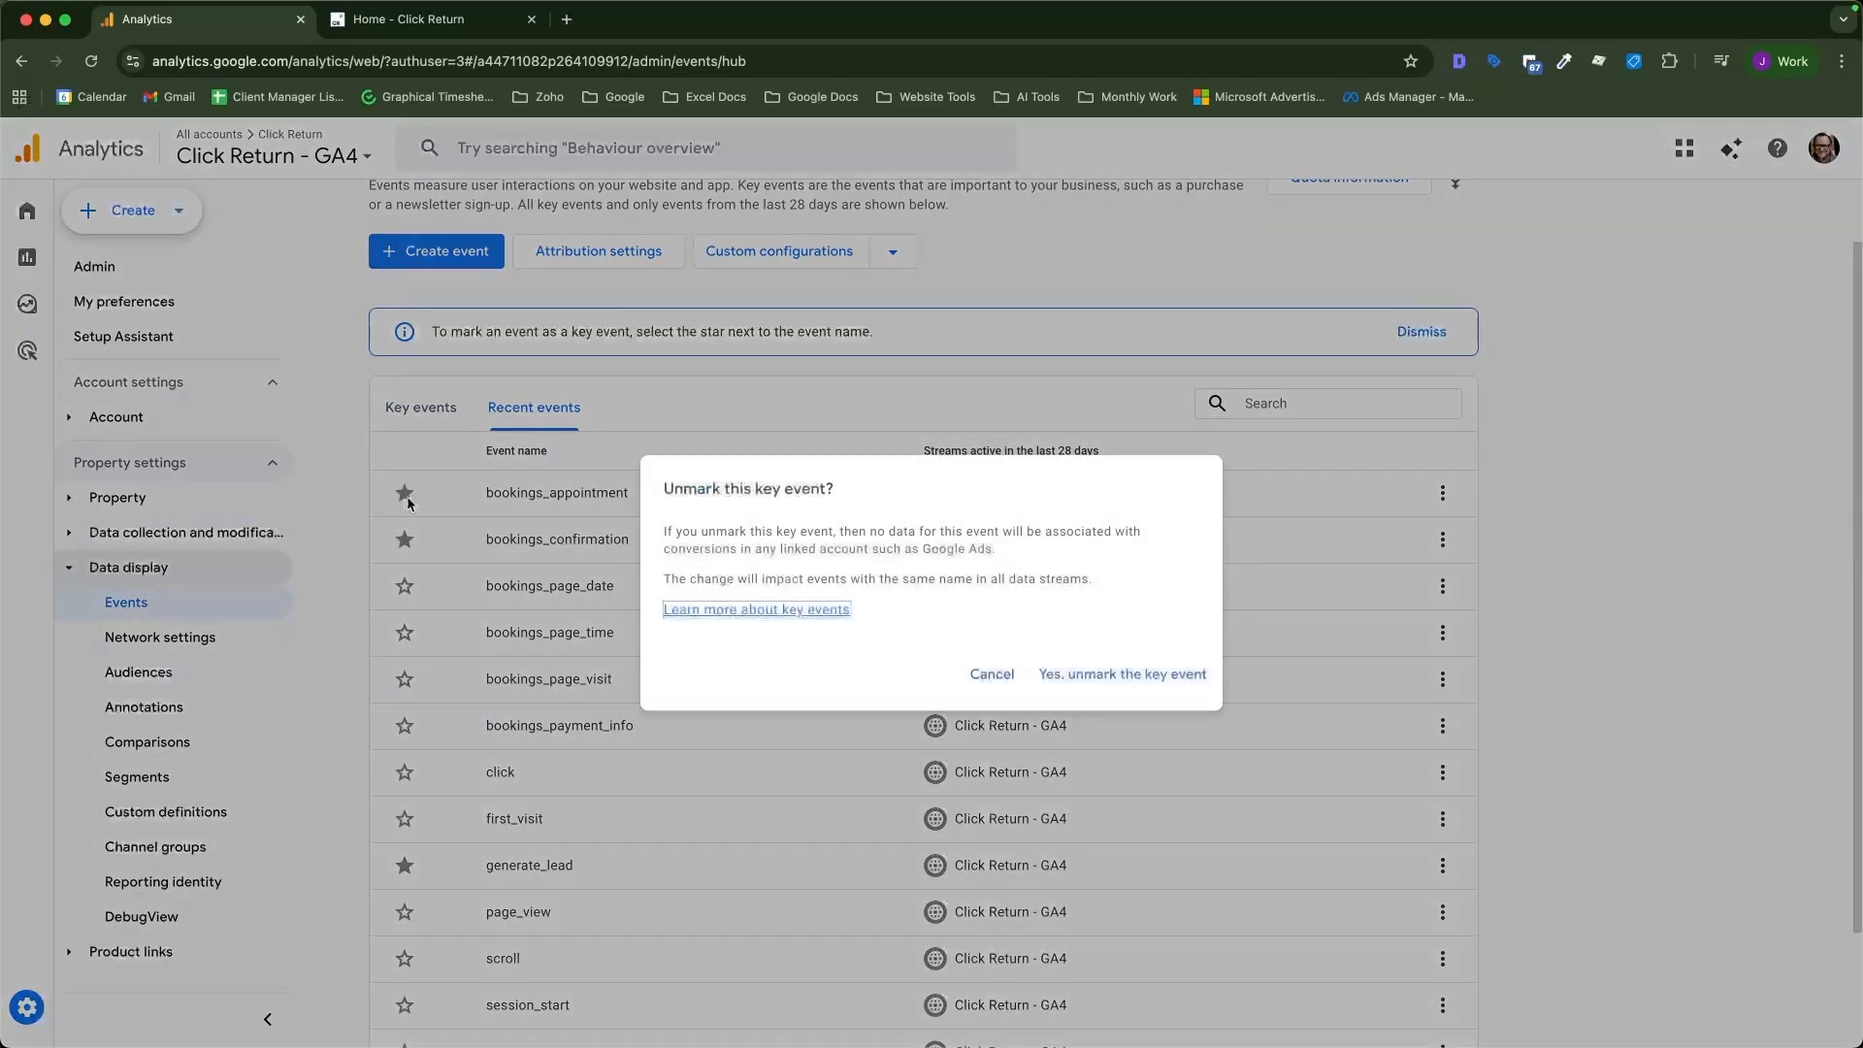
pyautogui.click(1131, 682)
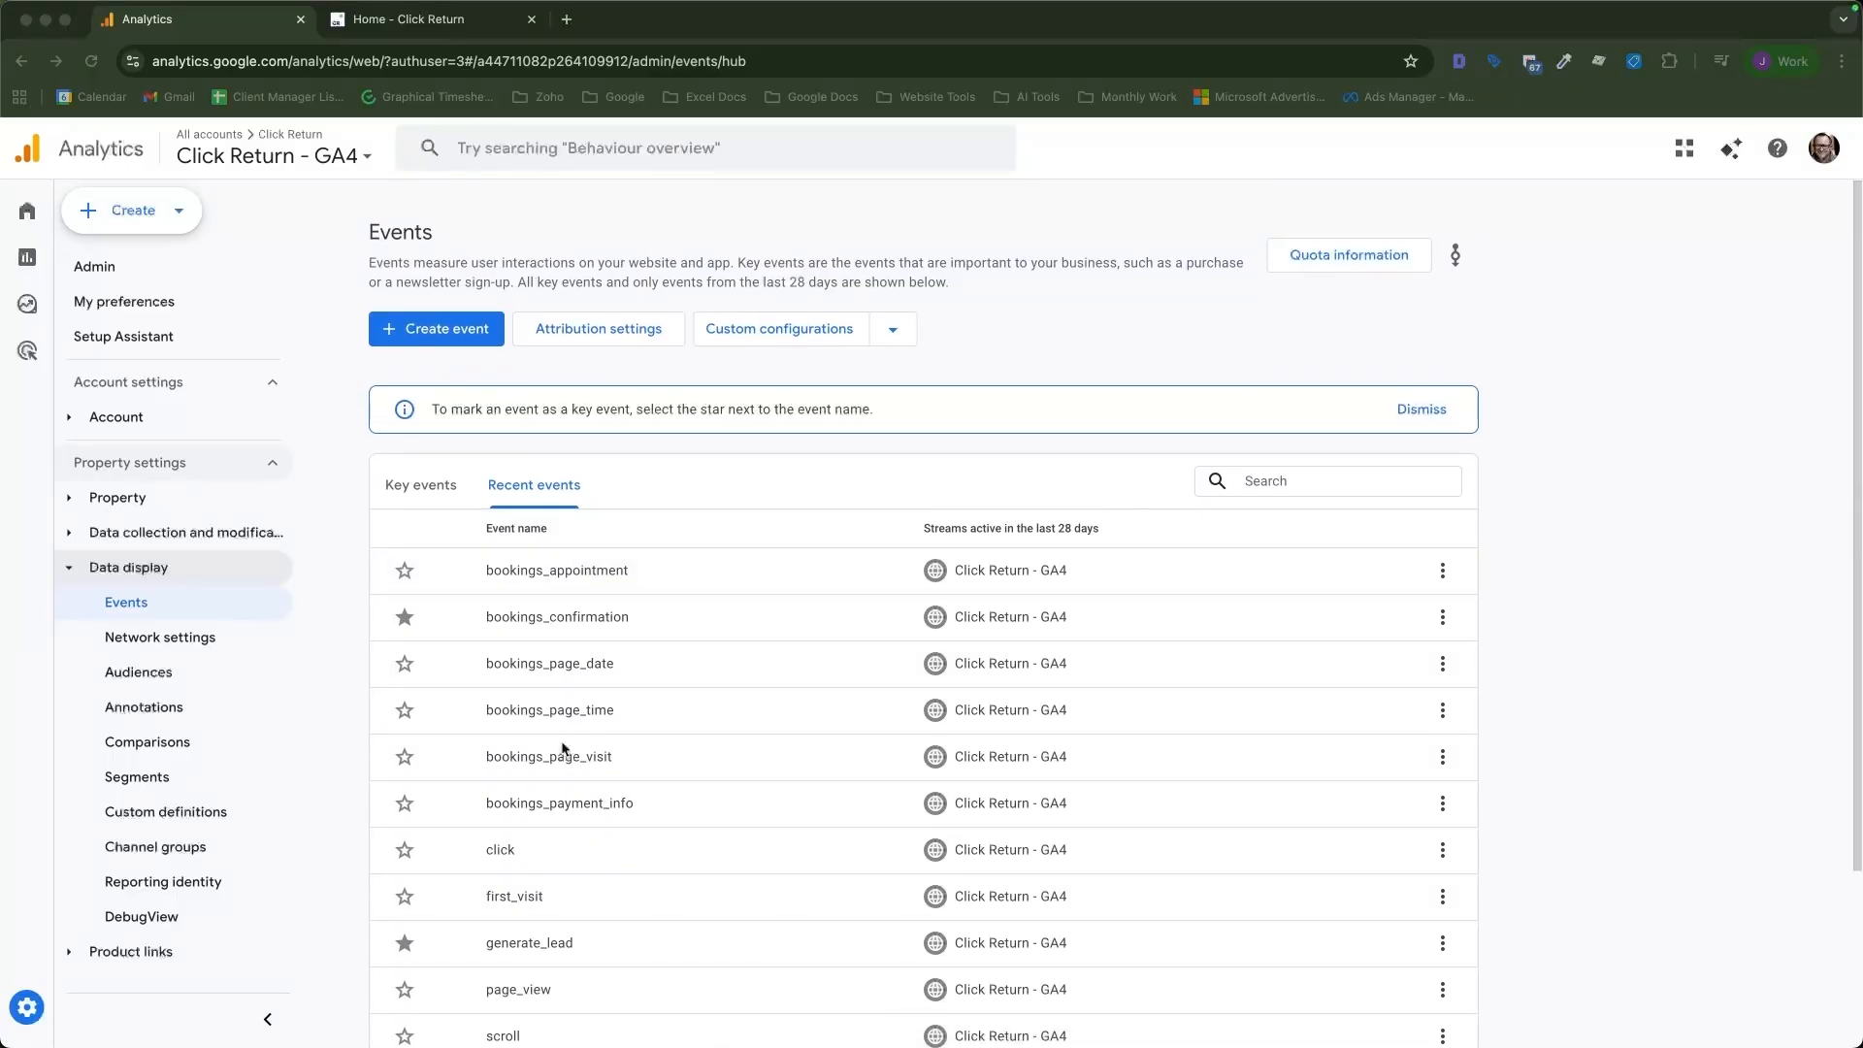
# Start creating a new event and name it generate_lead1.
pyautogui.click(447, 361)
pyautogui.click(417, 346)
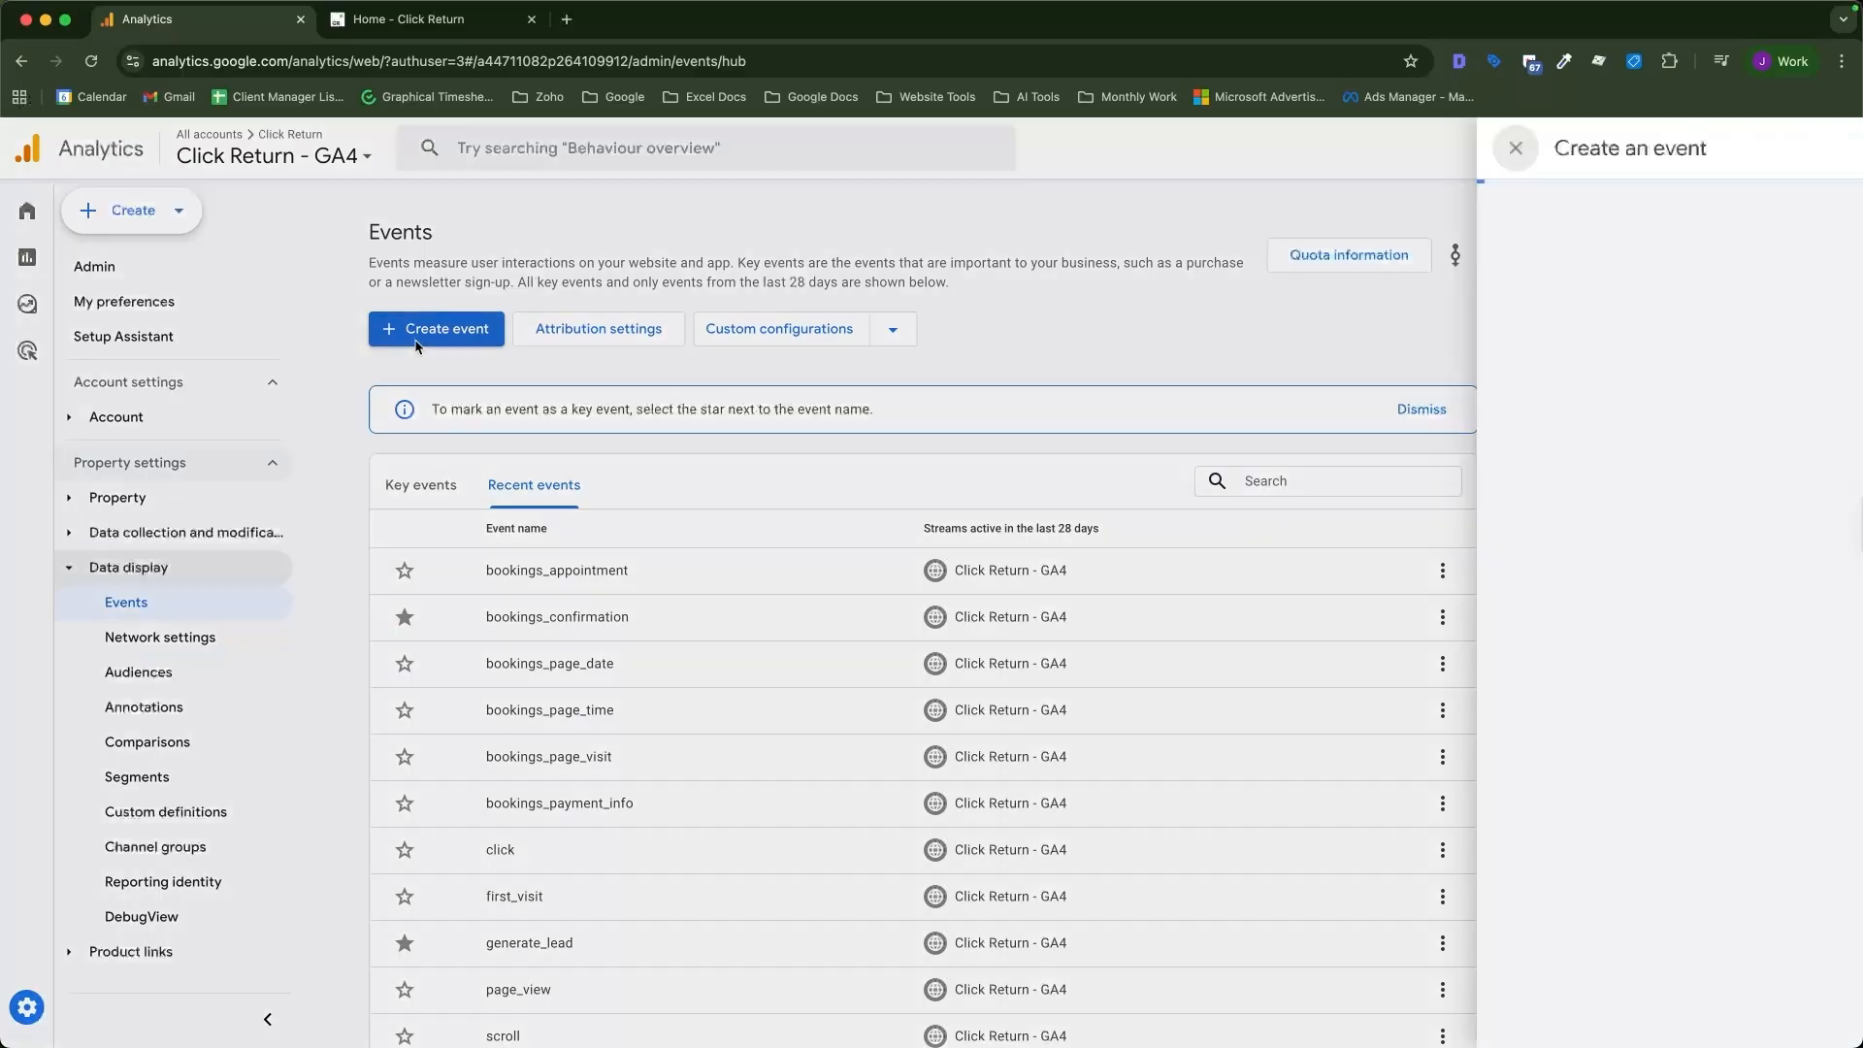
pyautogui.click(842, 361)
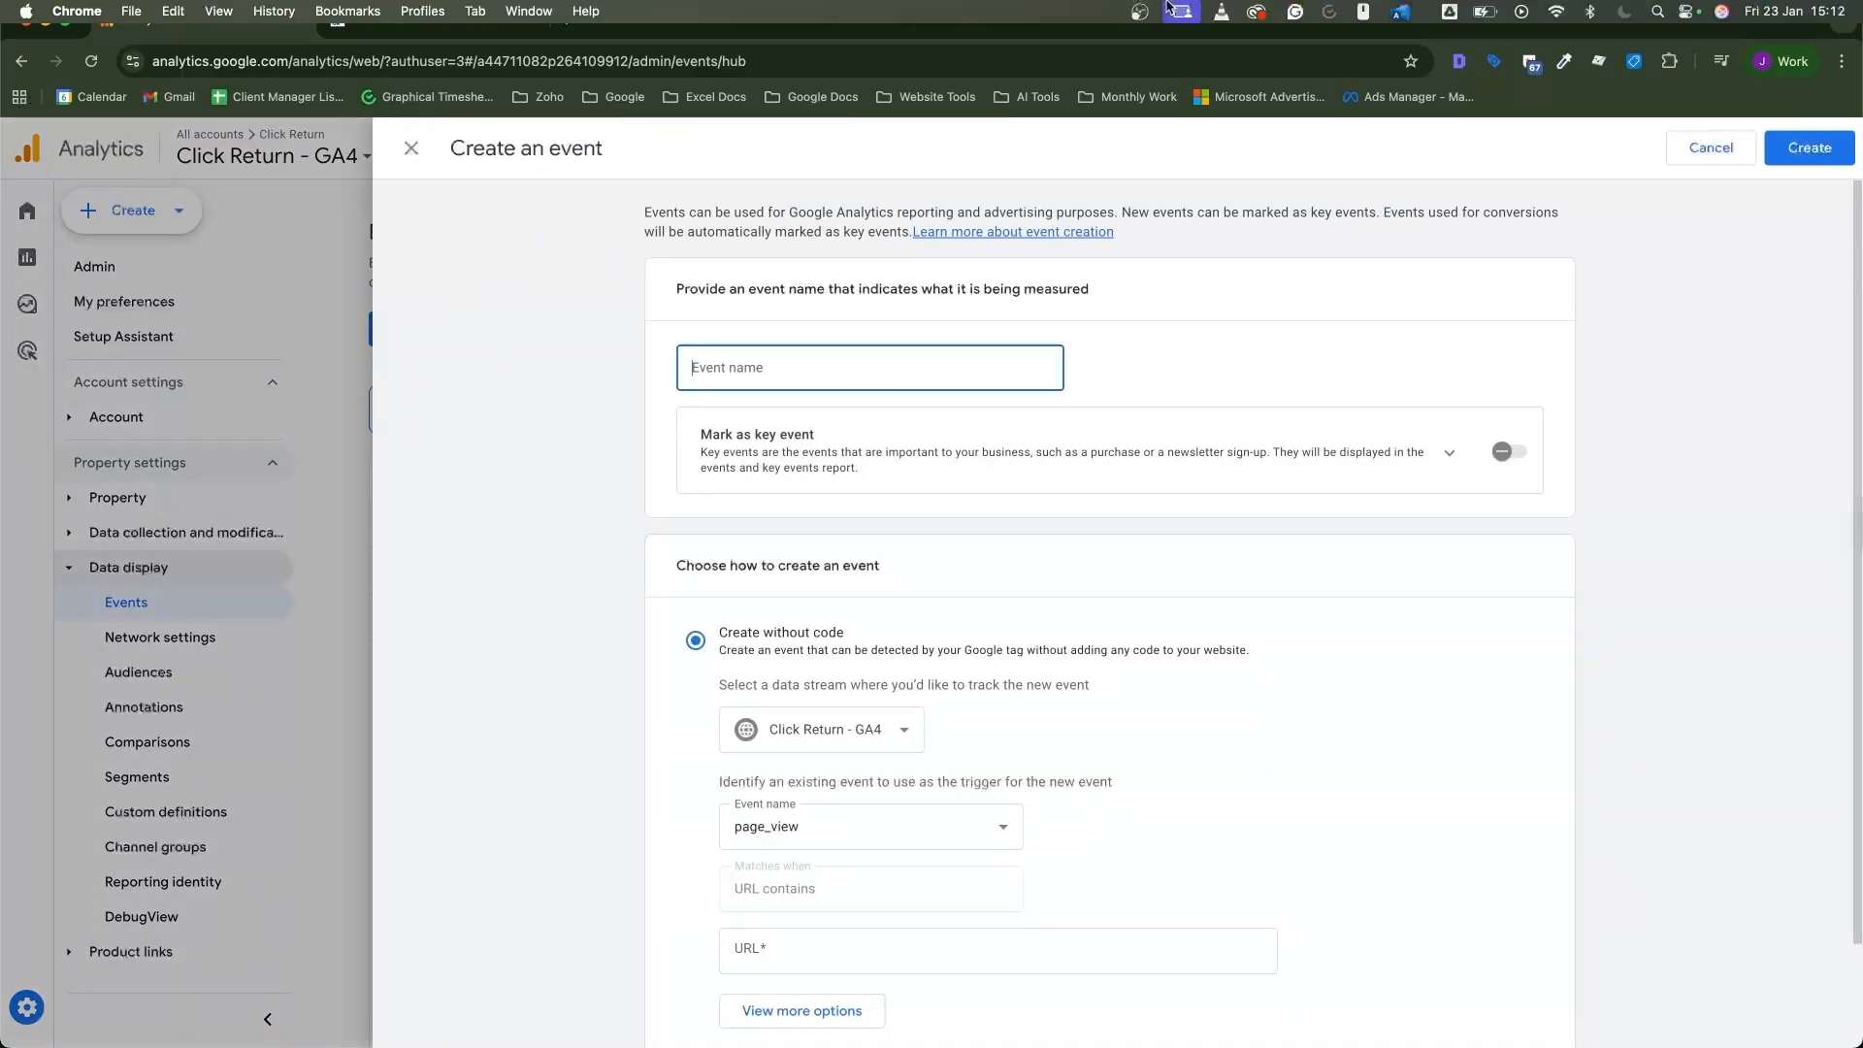
pyautogui.write('generate_lead')
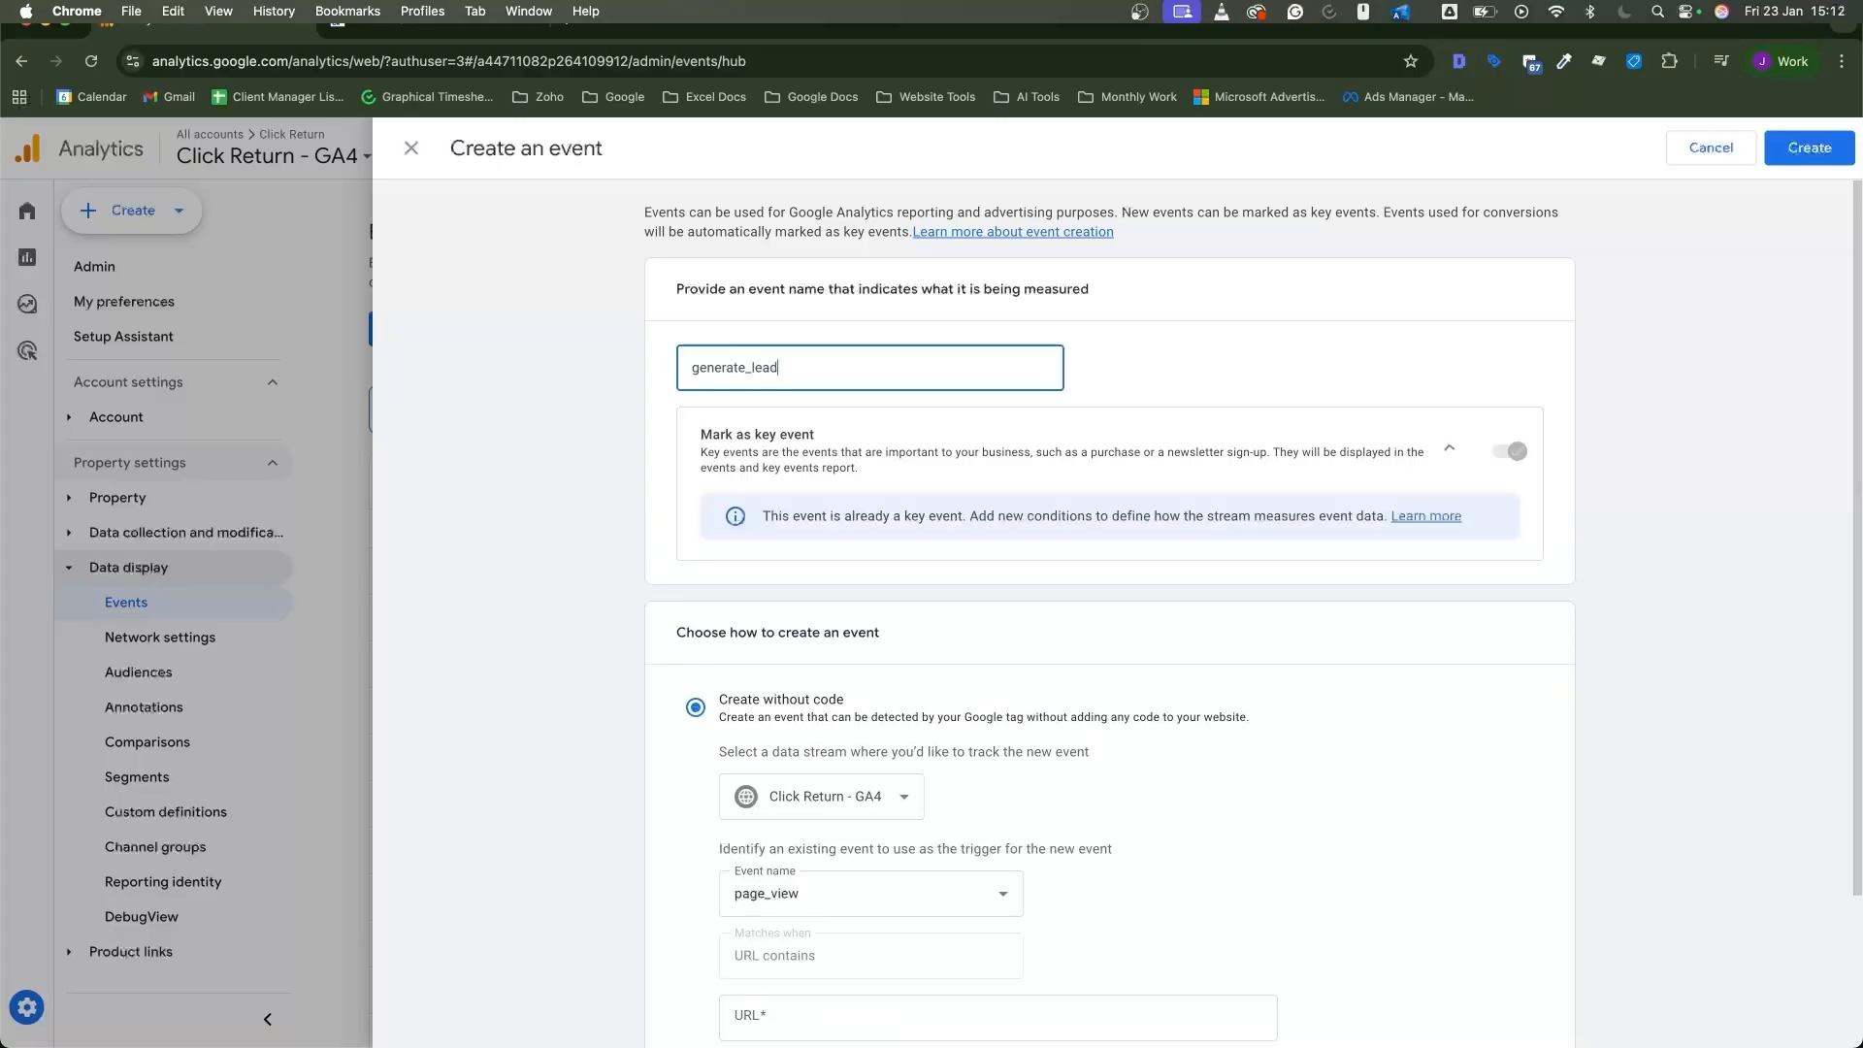
pyautogui.click(638, 450)
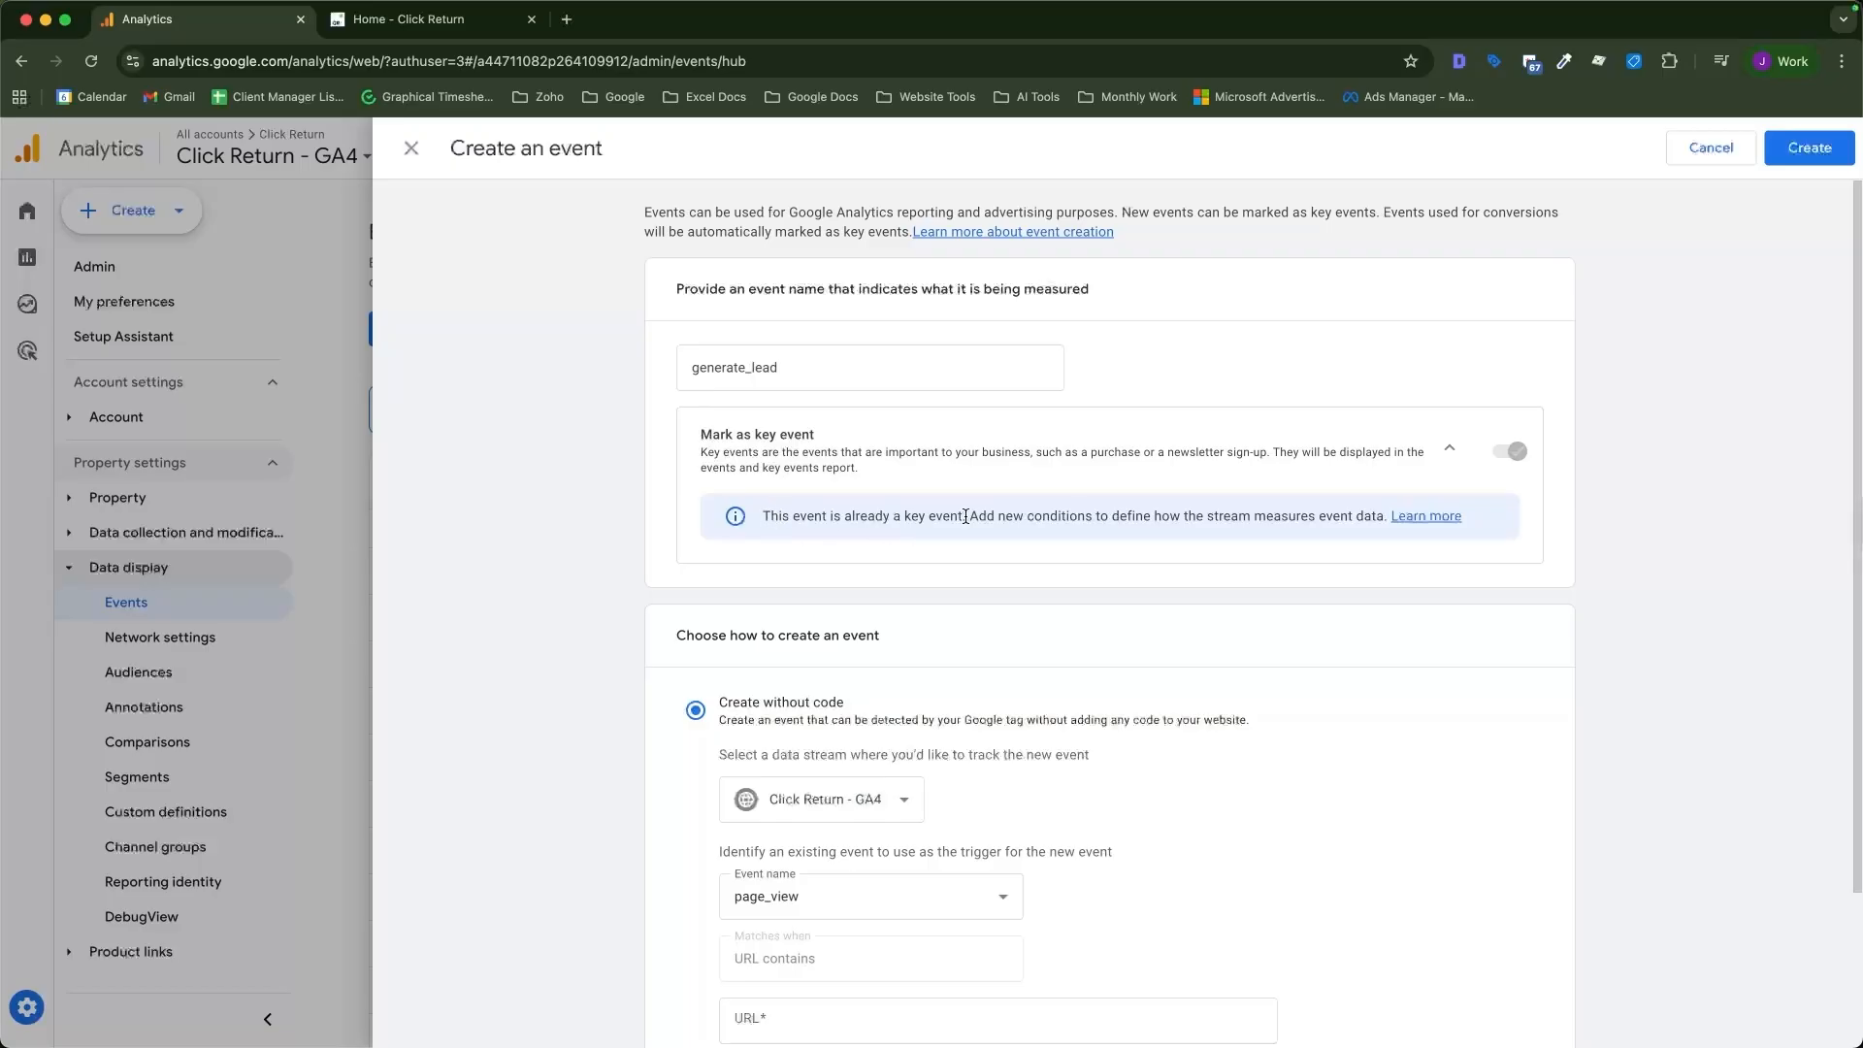
pyautogui.click(836, 359)
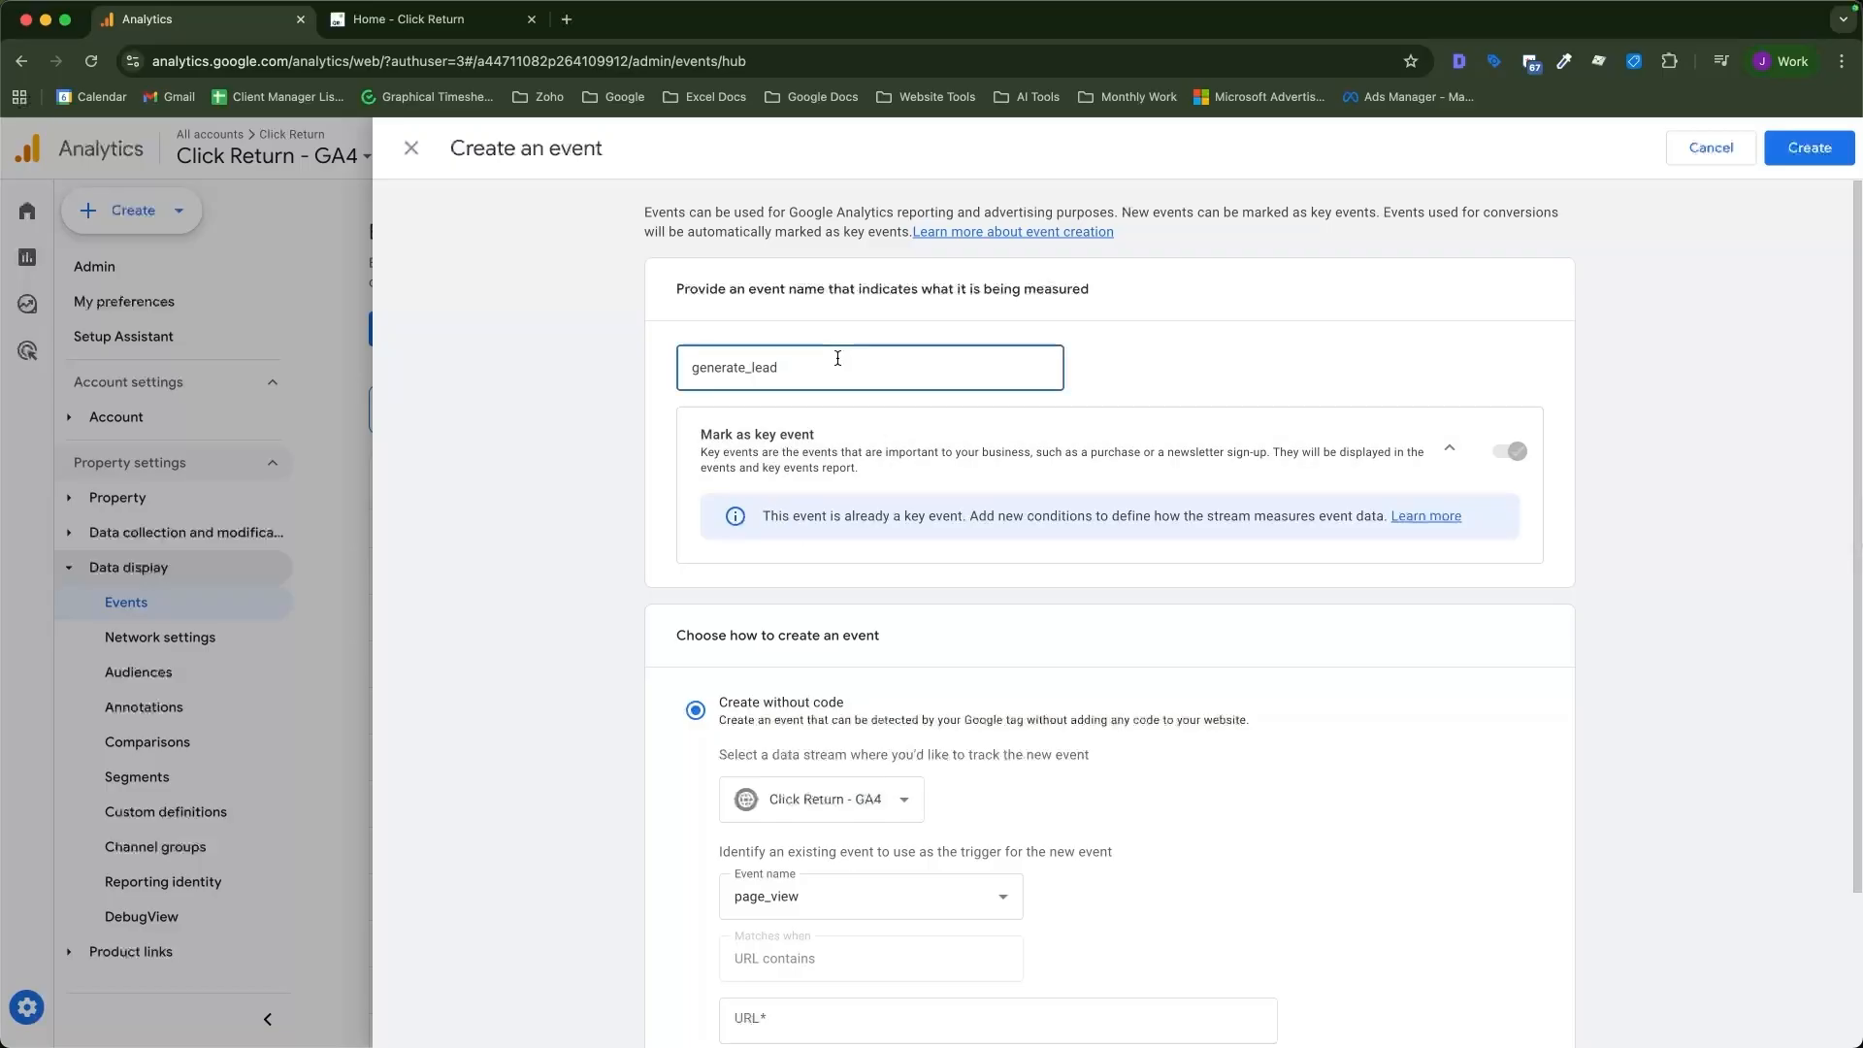
pyautogui.write('1')
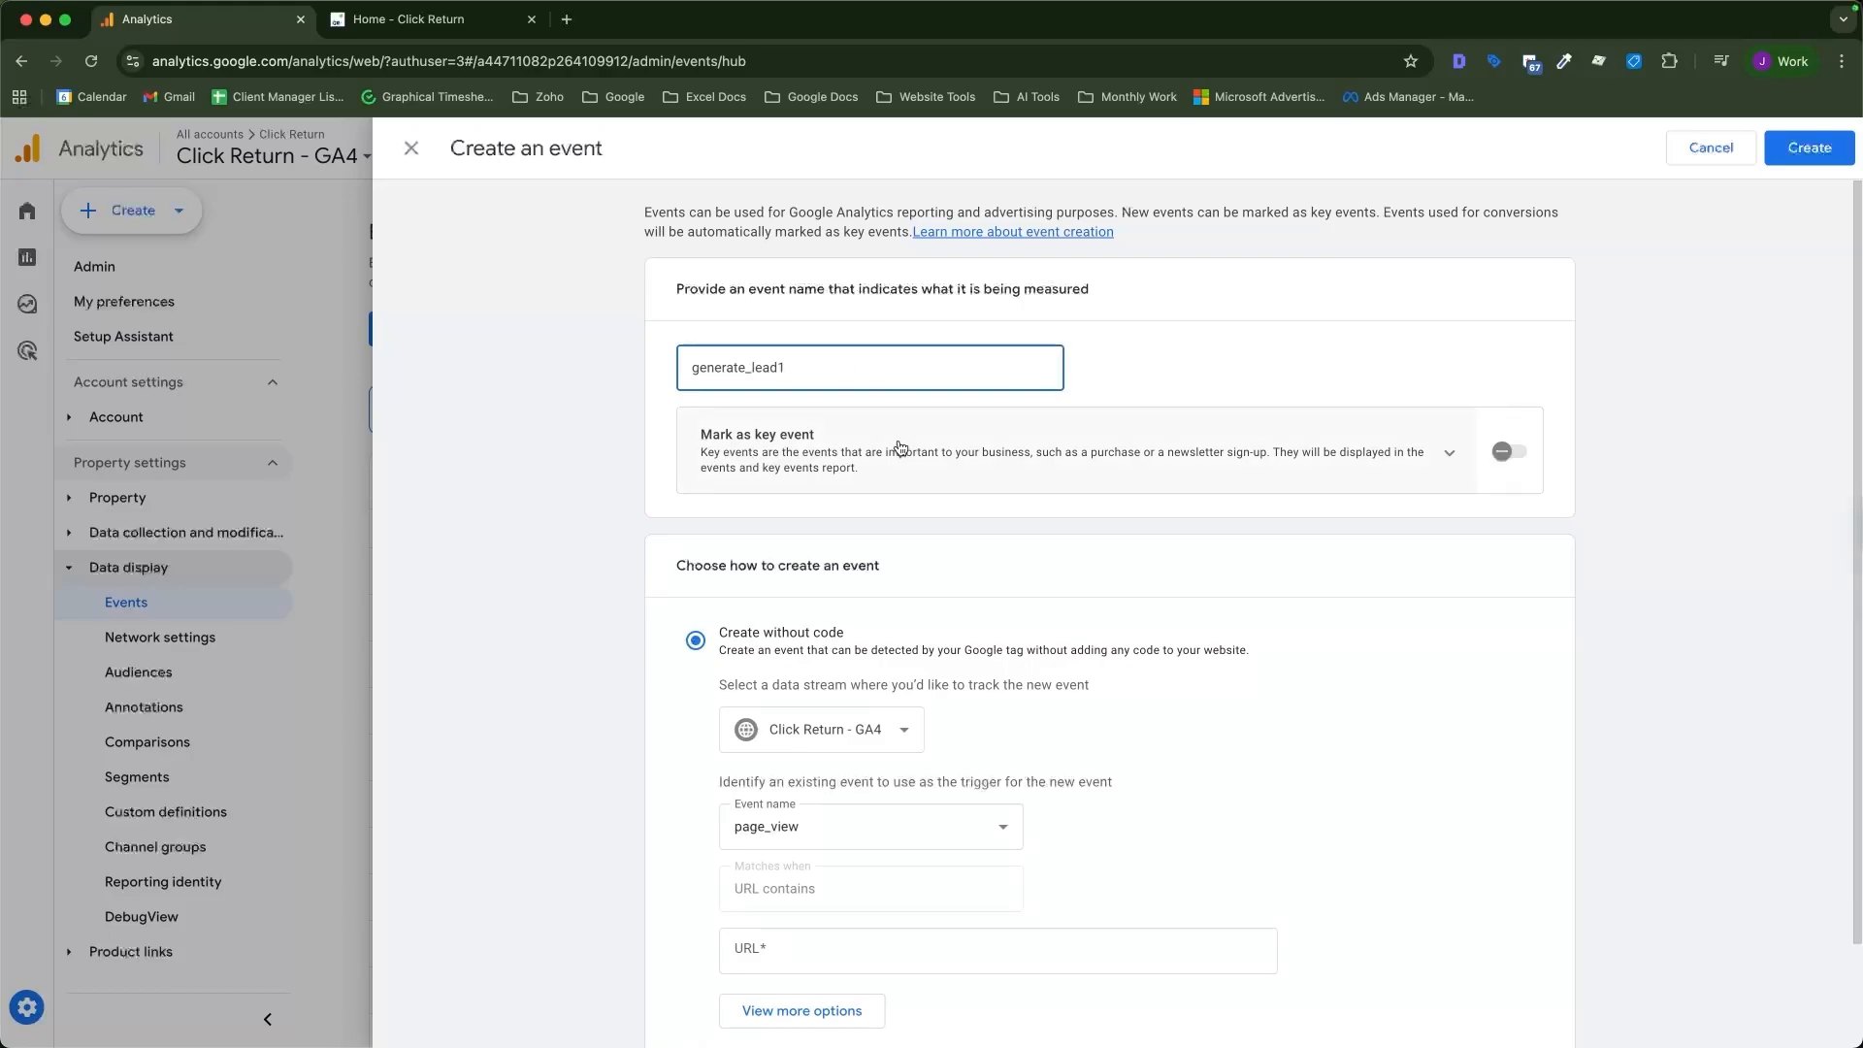
# Mark the new event as a key event.
pyautogui.click(1241, 368)
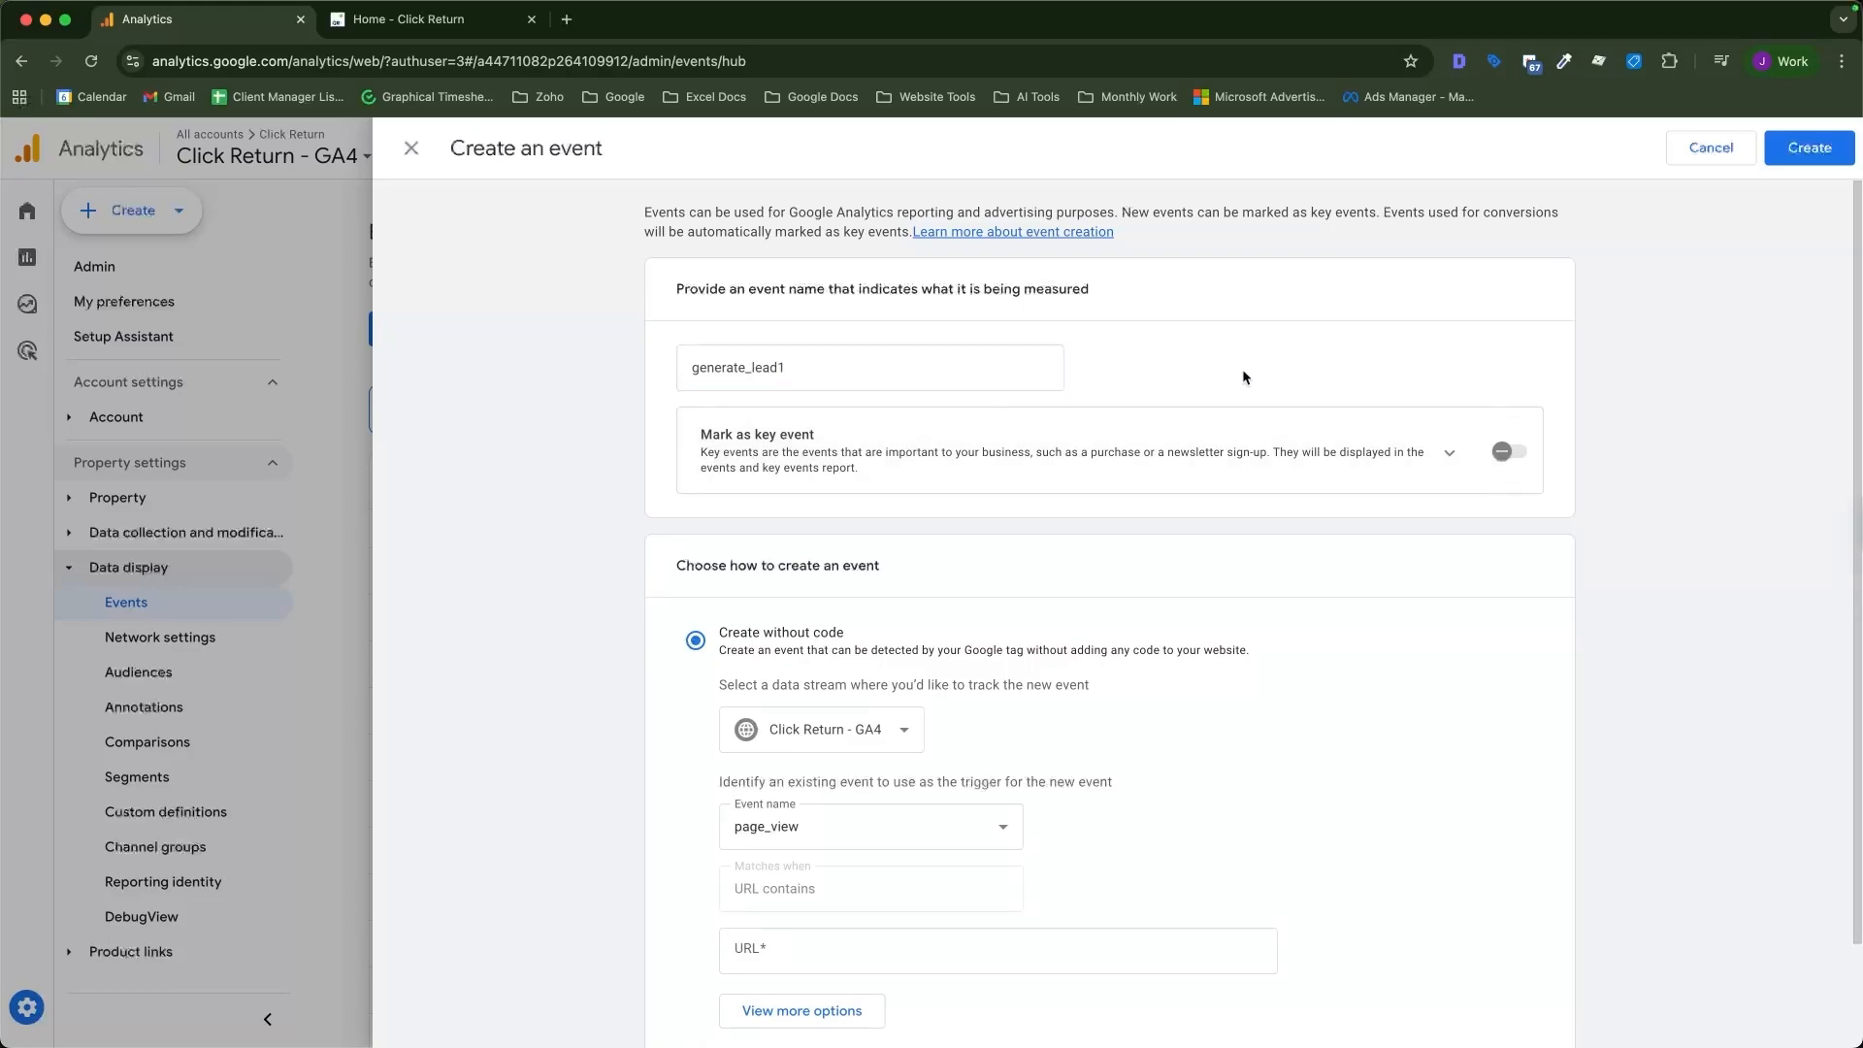
pyautogui.click(1507, 453)
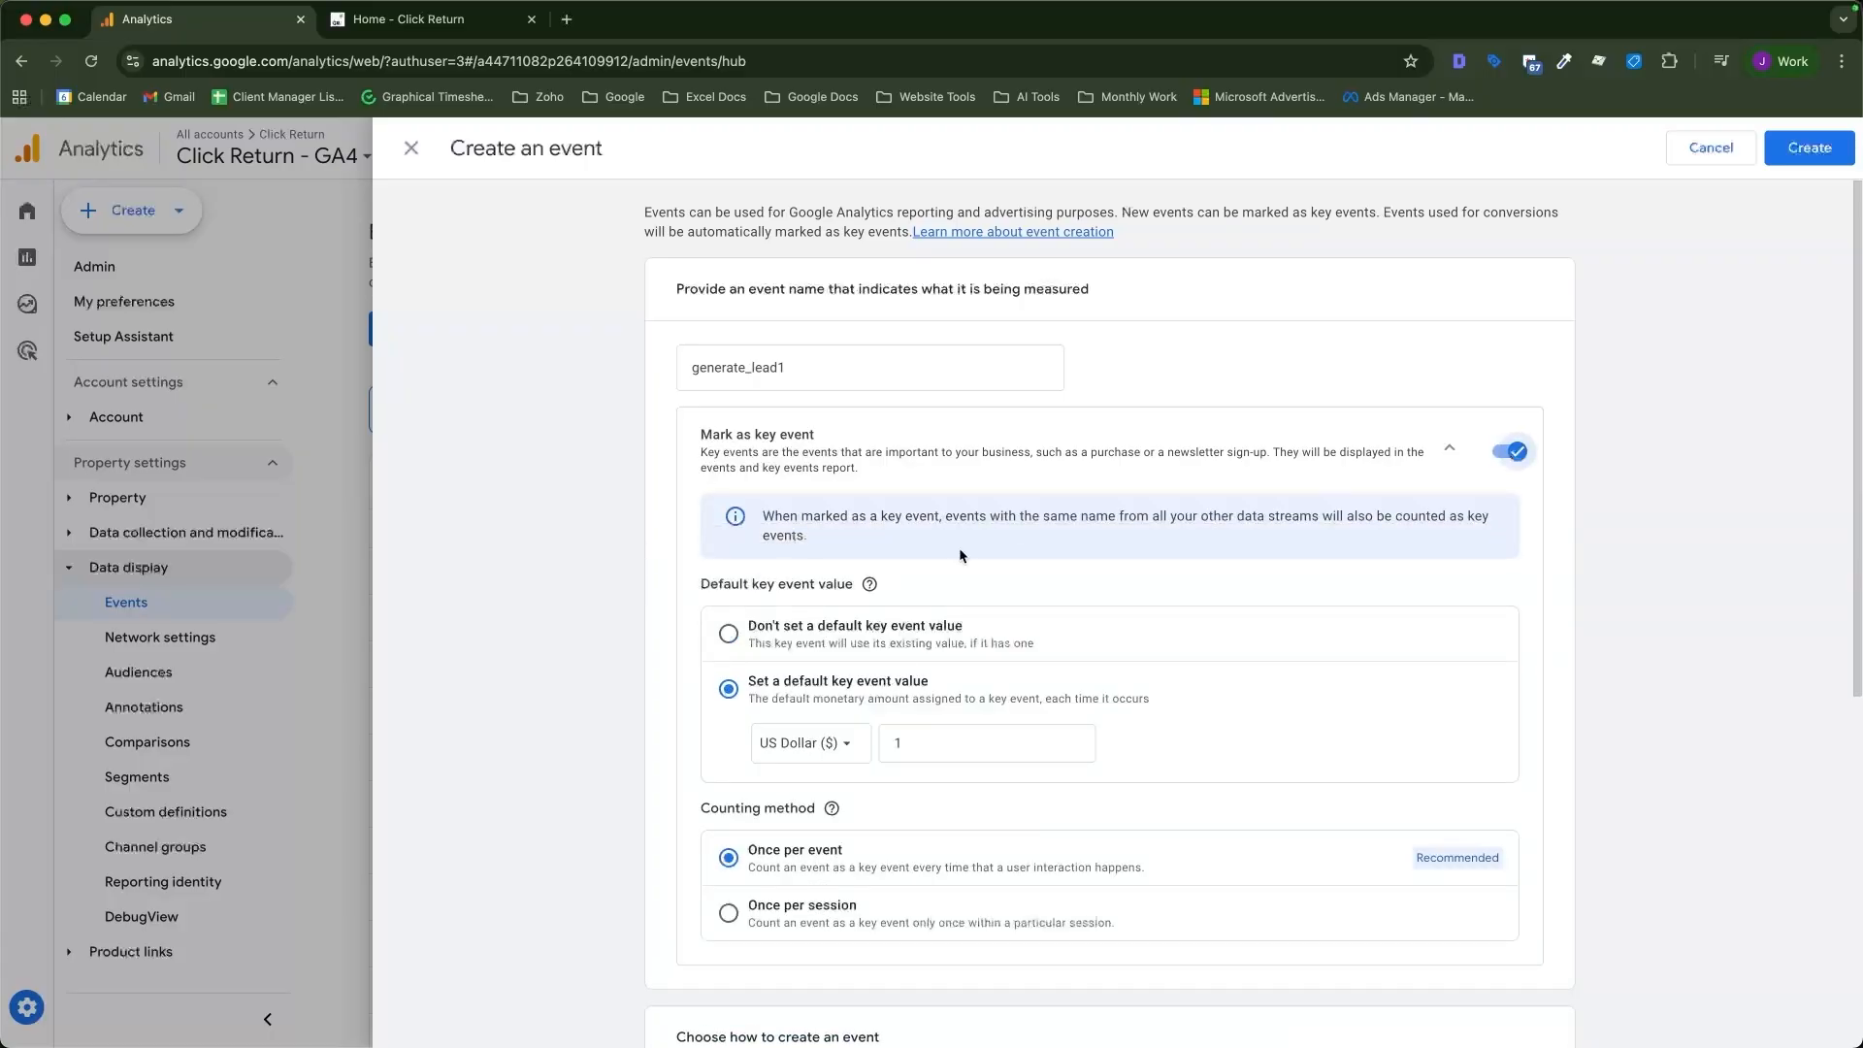
pyautogui.scroll(-1, 946, 640)
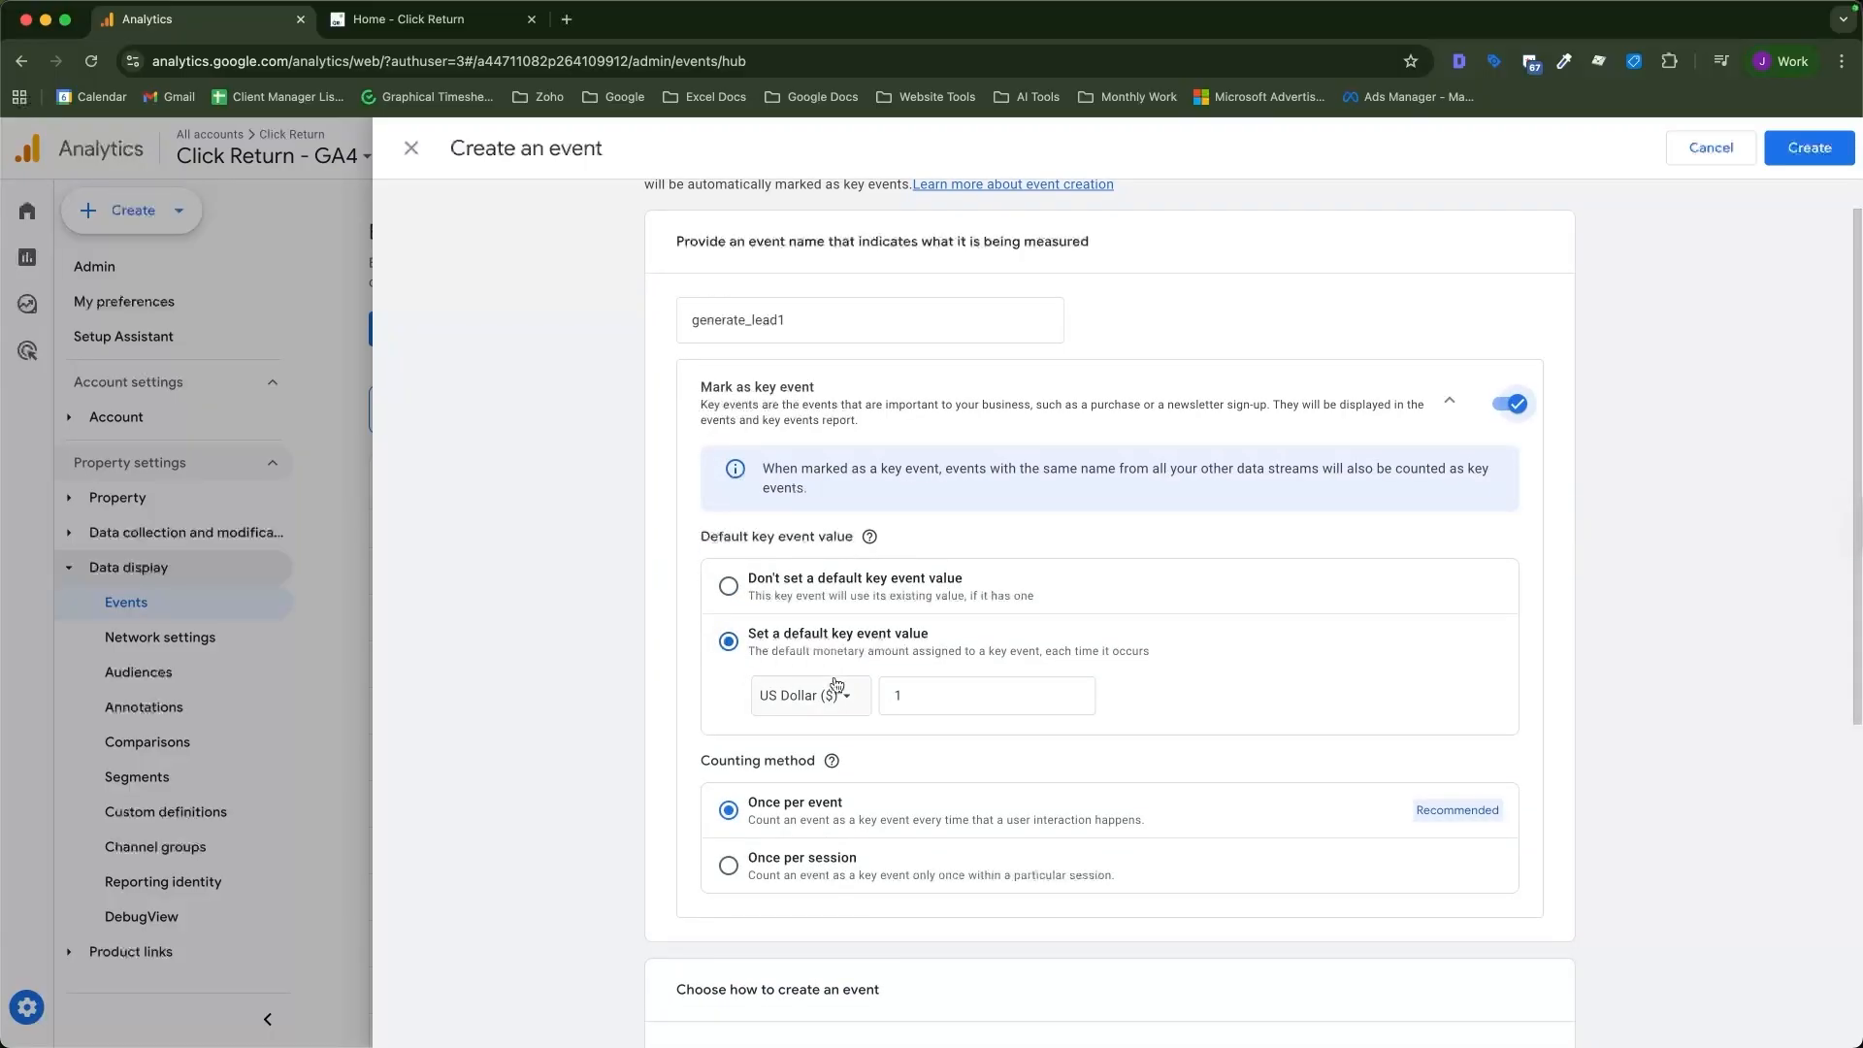
# Set the default key event value to 100 US Dollars.
pyautogui.click(910, 689)
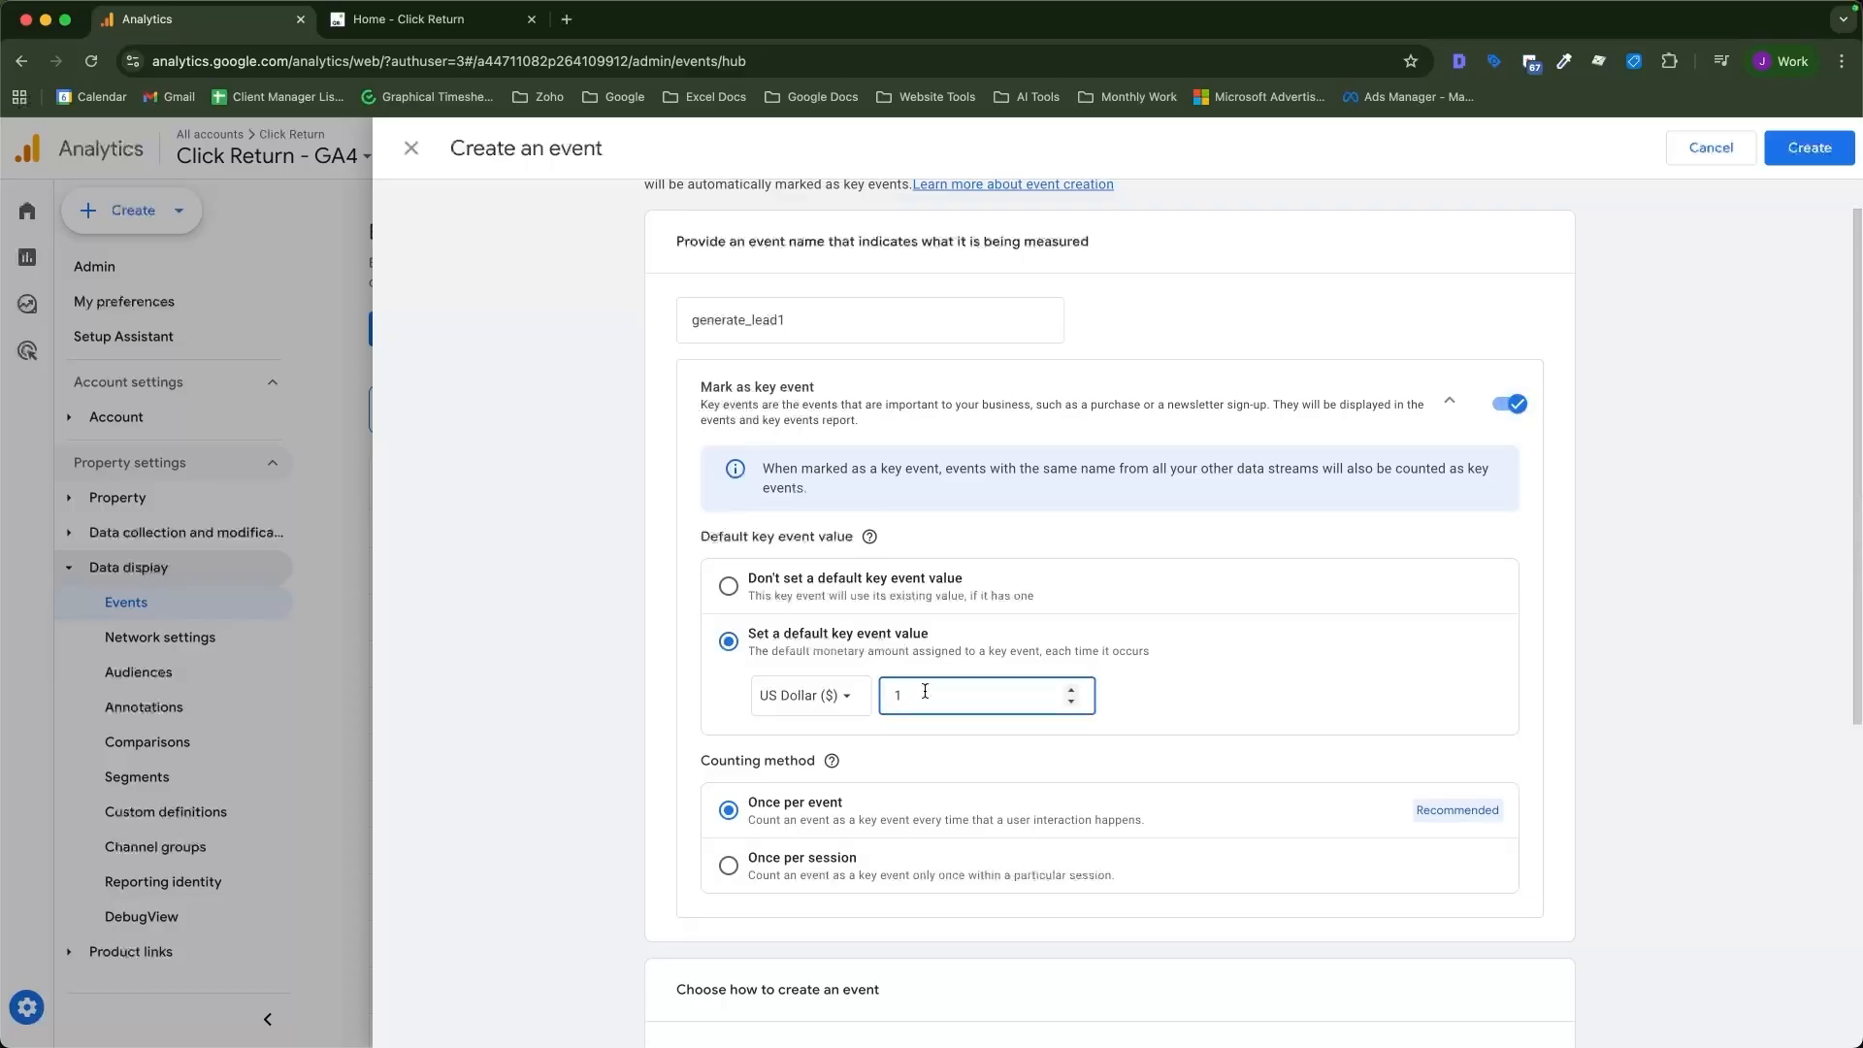
pyautogui.write('00')
pyautogui.click(790, 697)
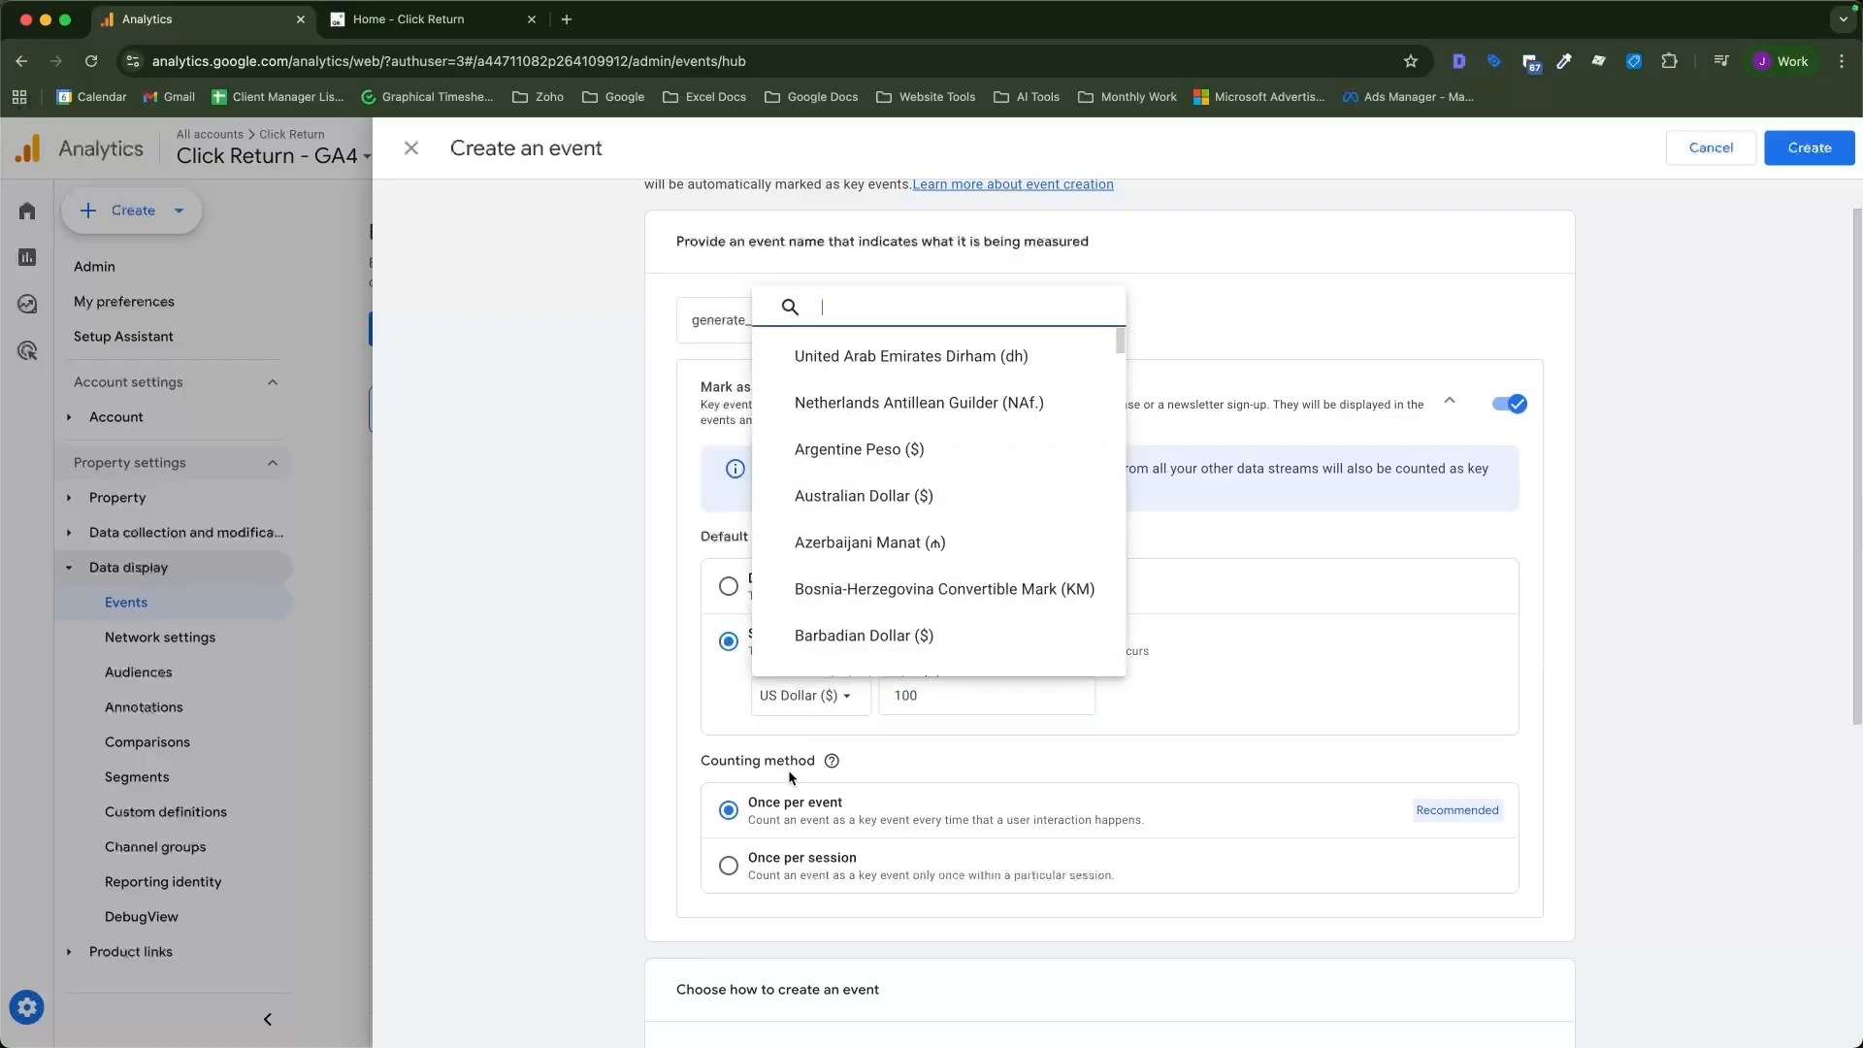
pyautogui.click(1199, 681)
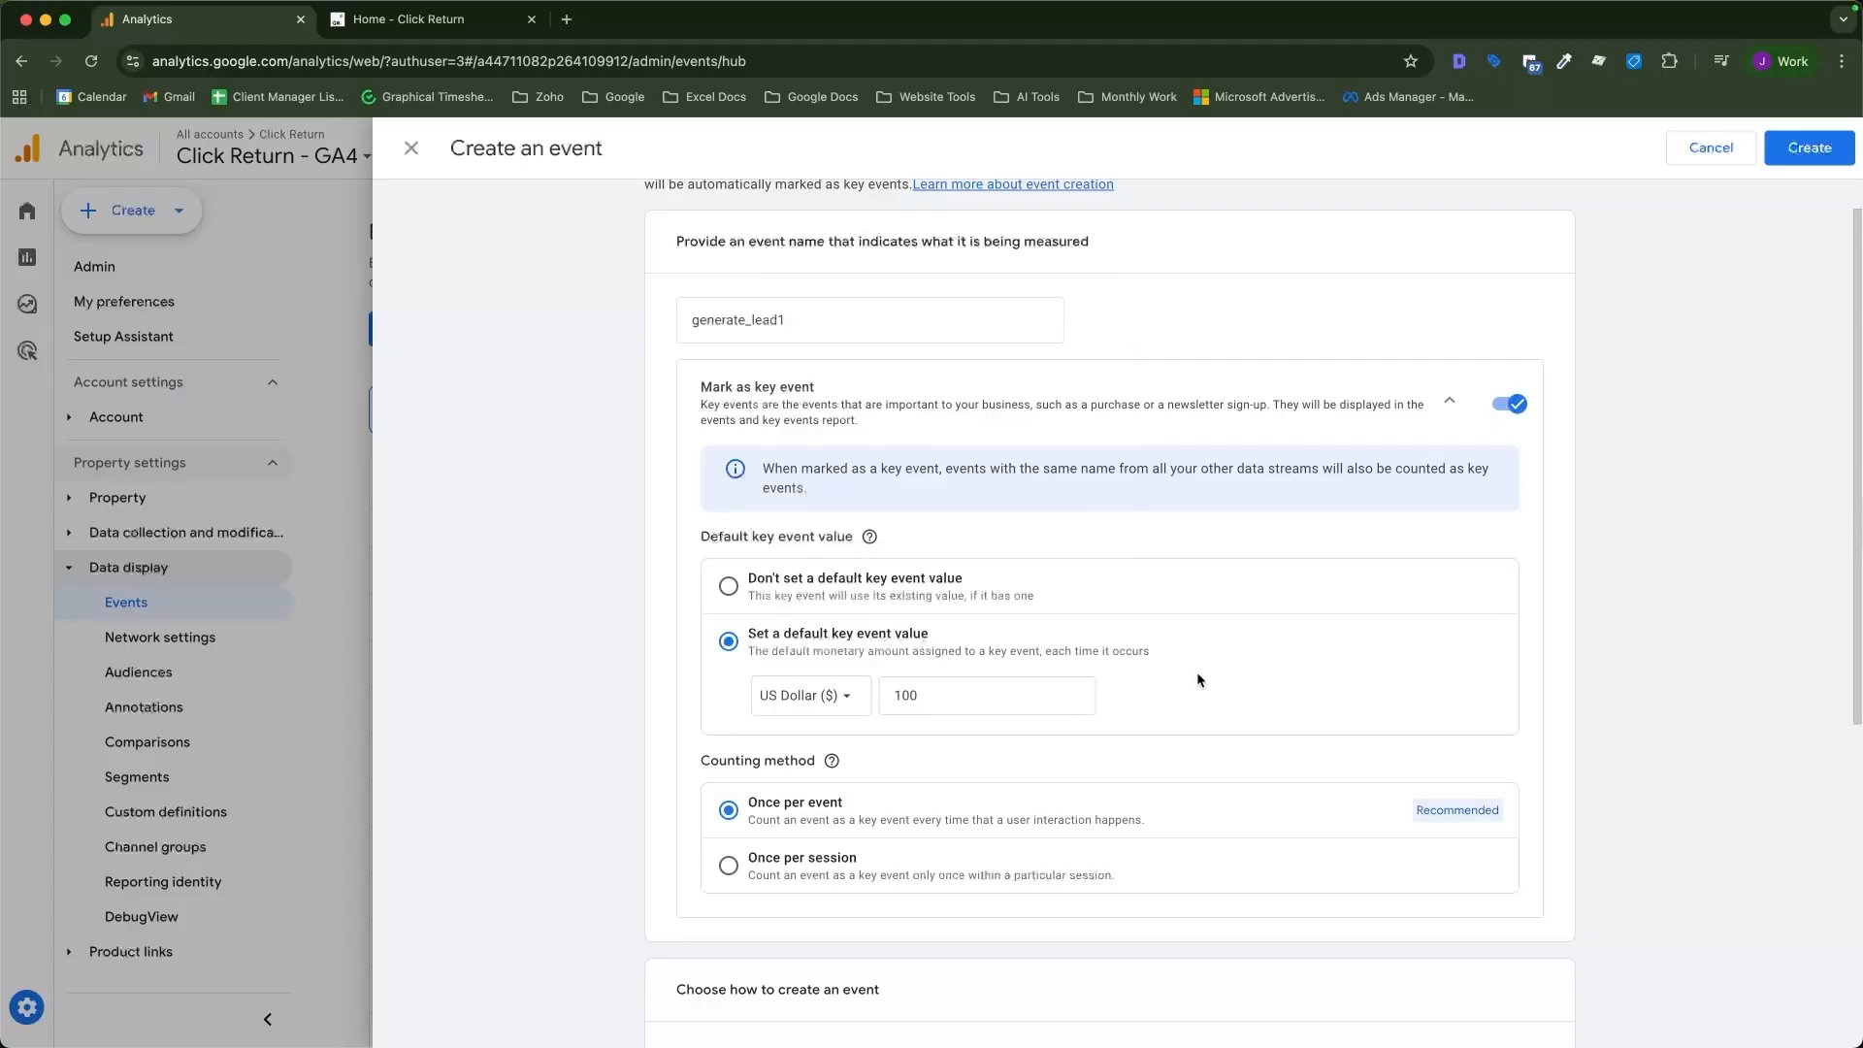
pyautogui.scroll(-2, 1201, 679)
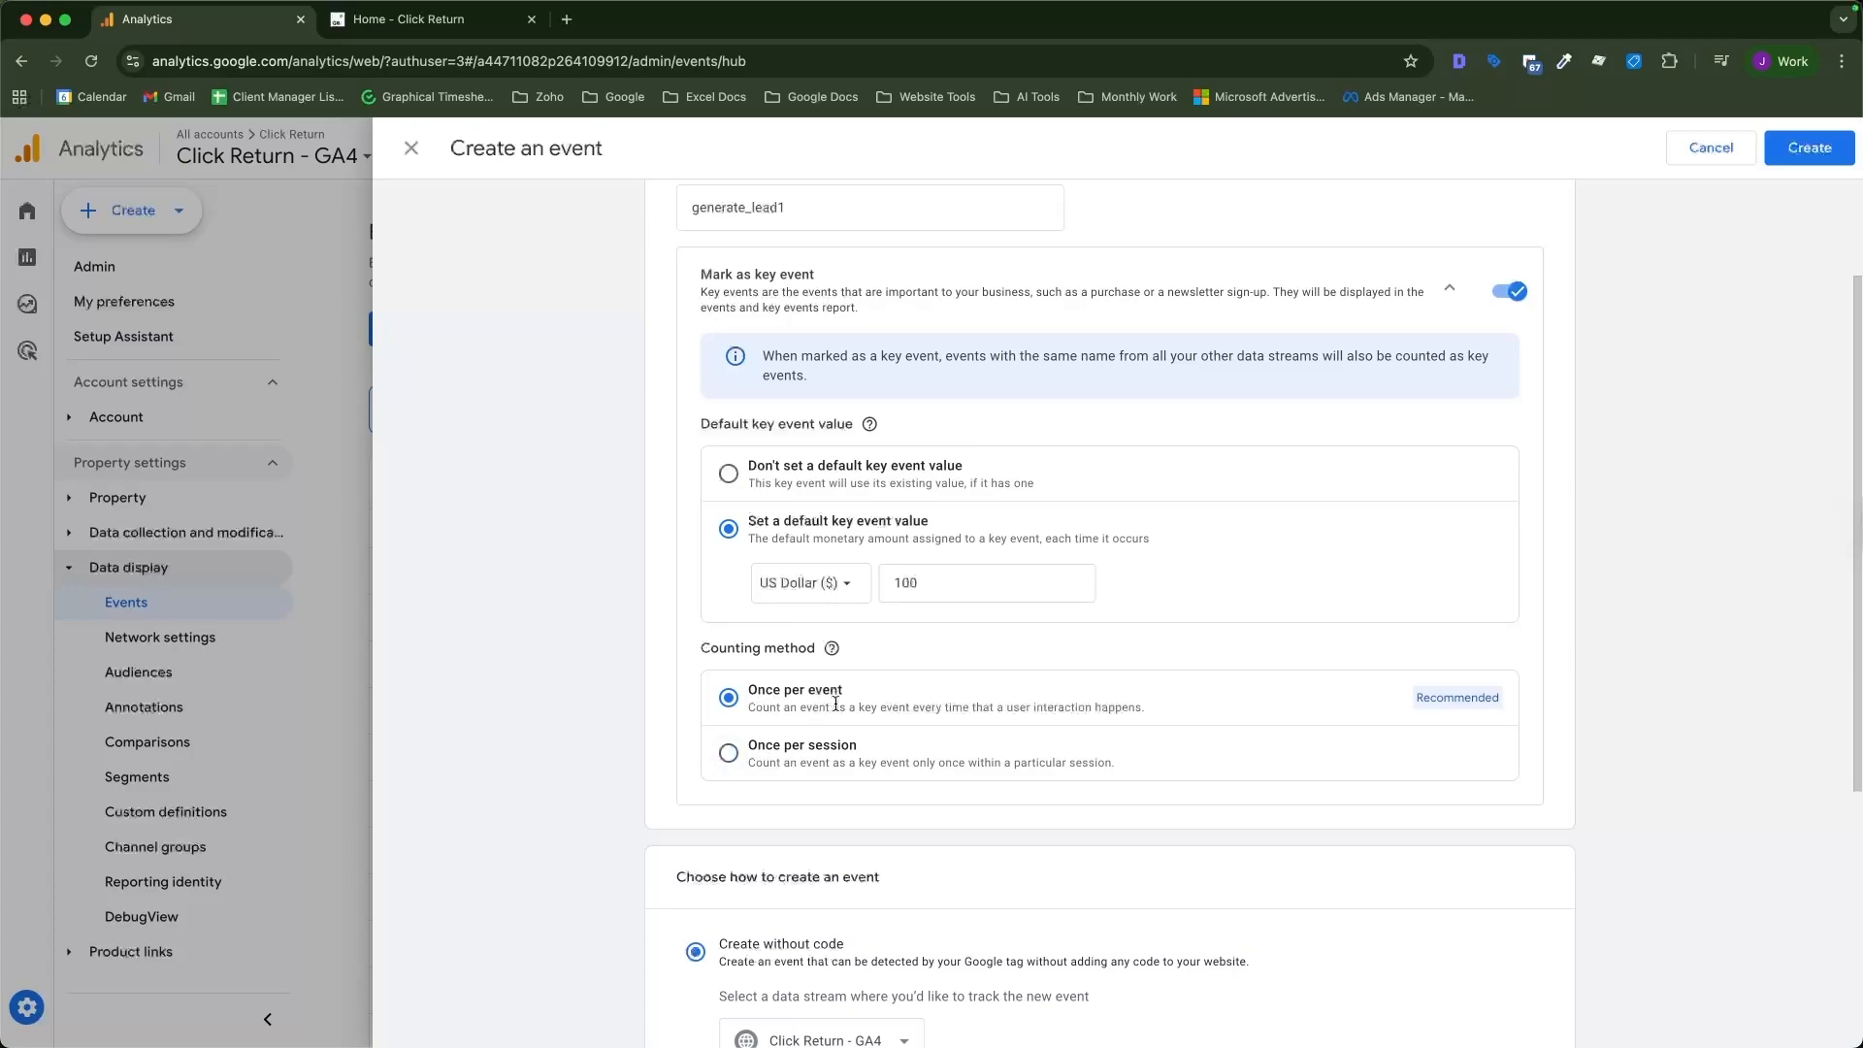
pyautogui.scroll(-5, 835, 704)
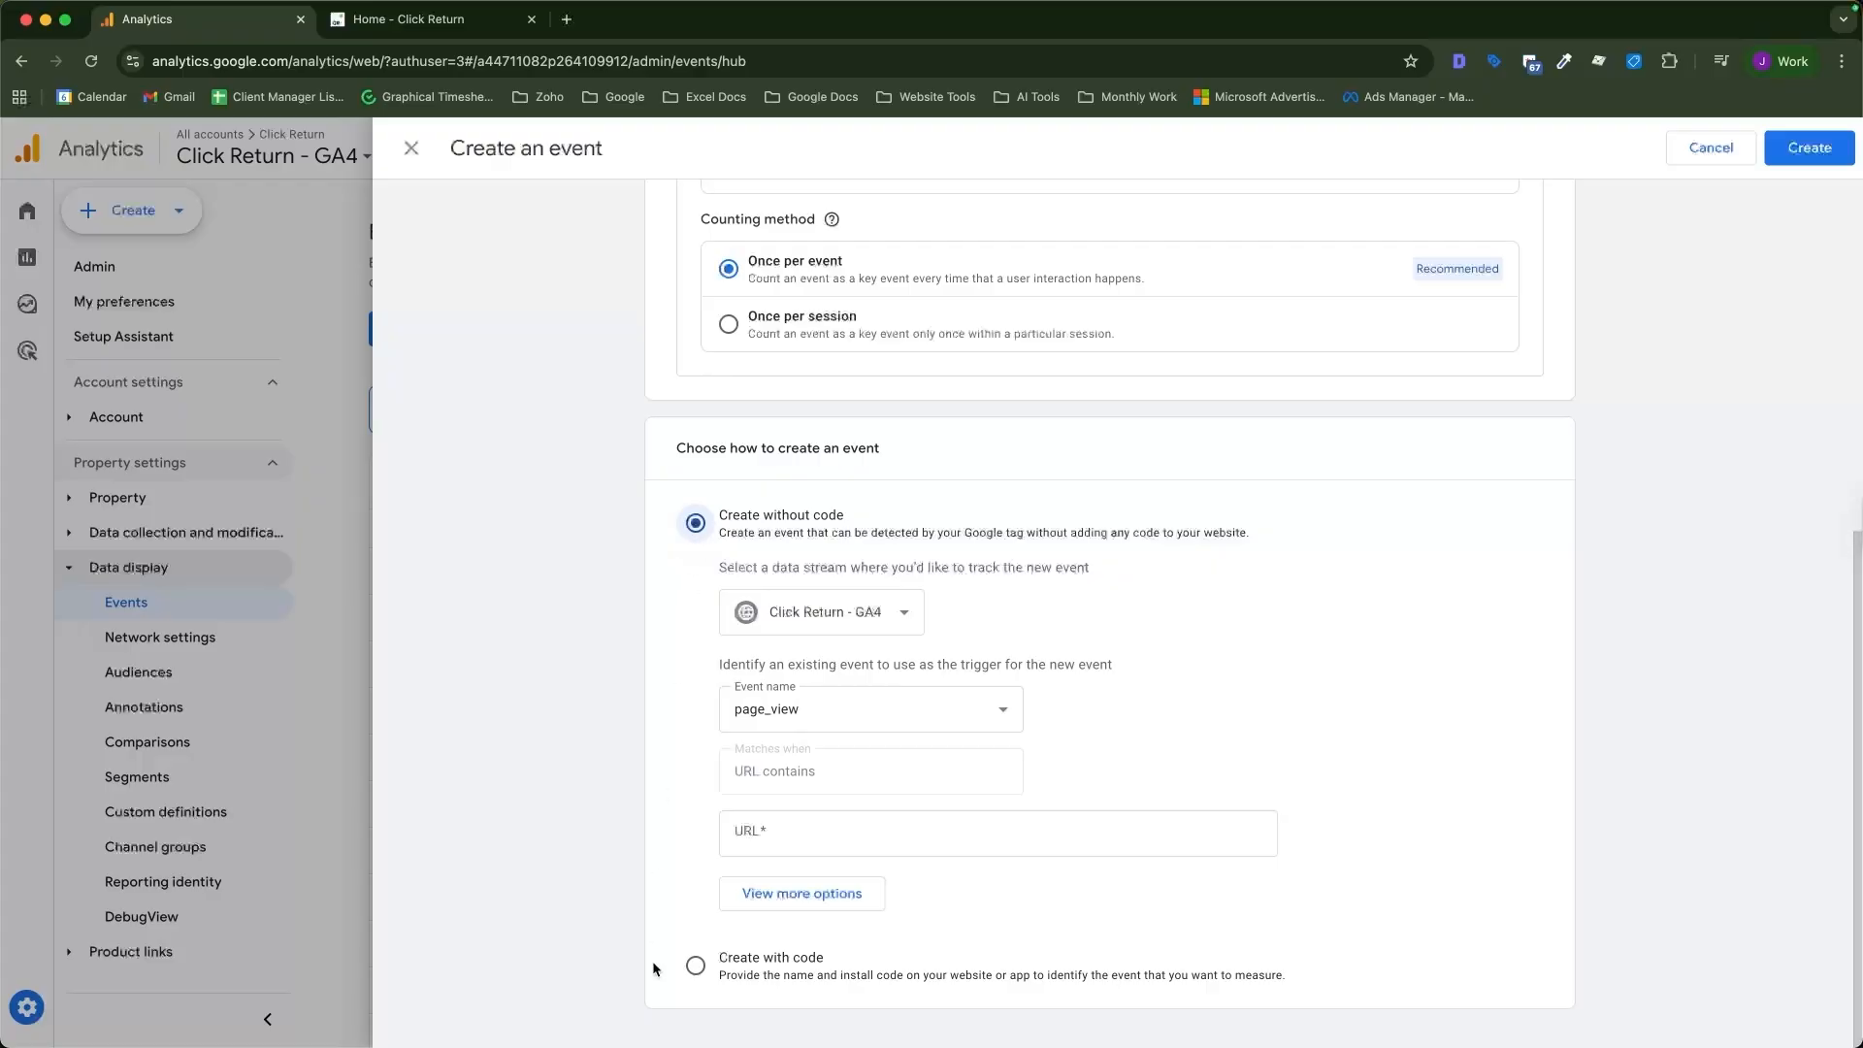
pyautogui.click(689, 970)
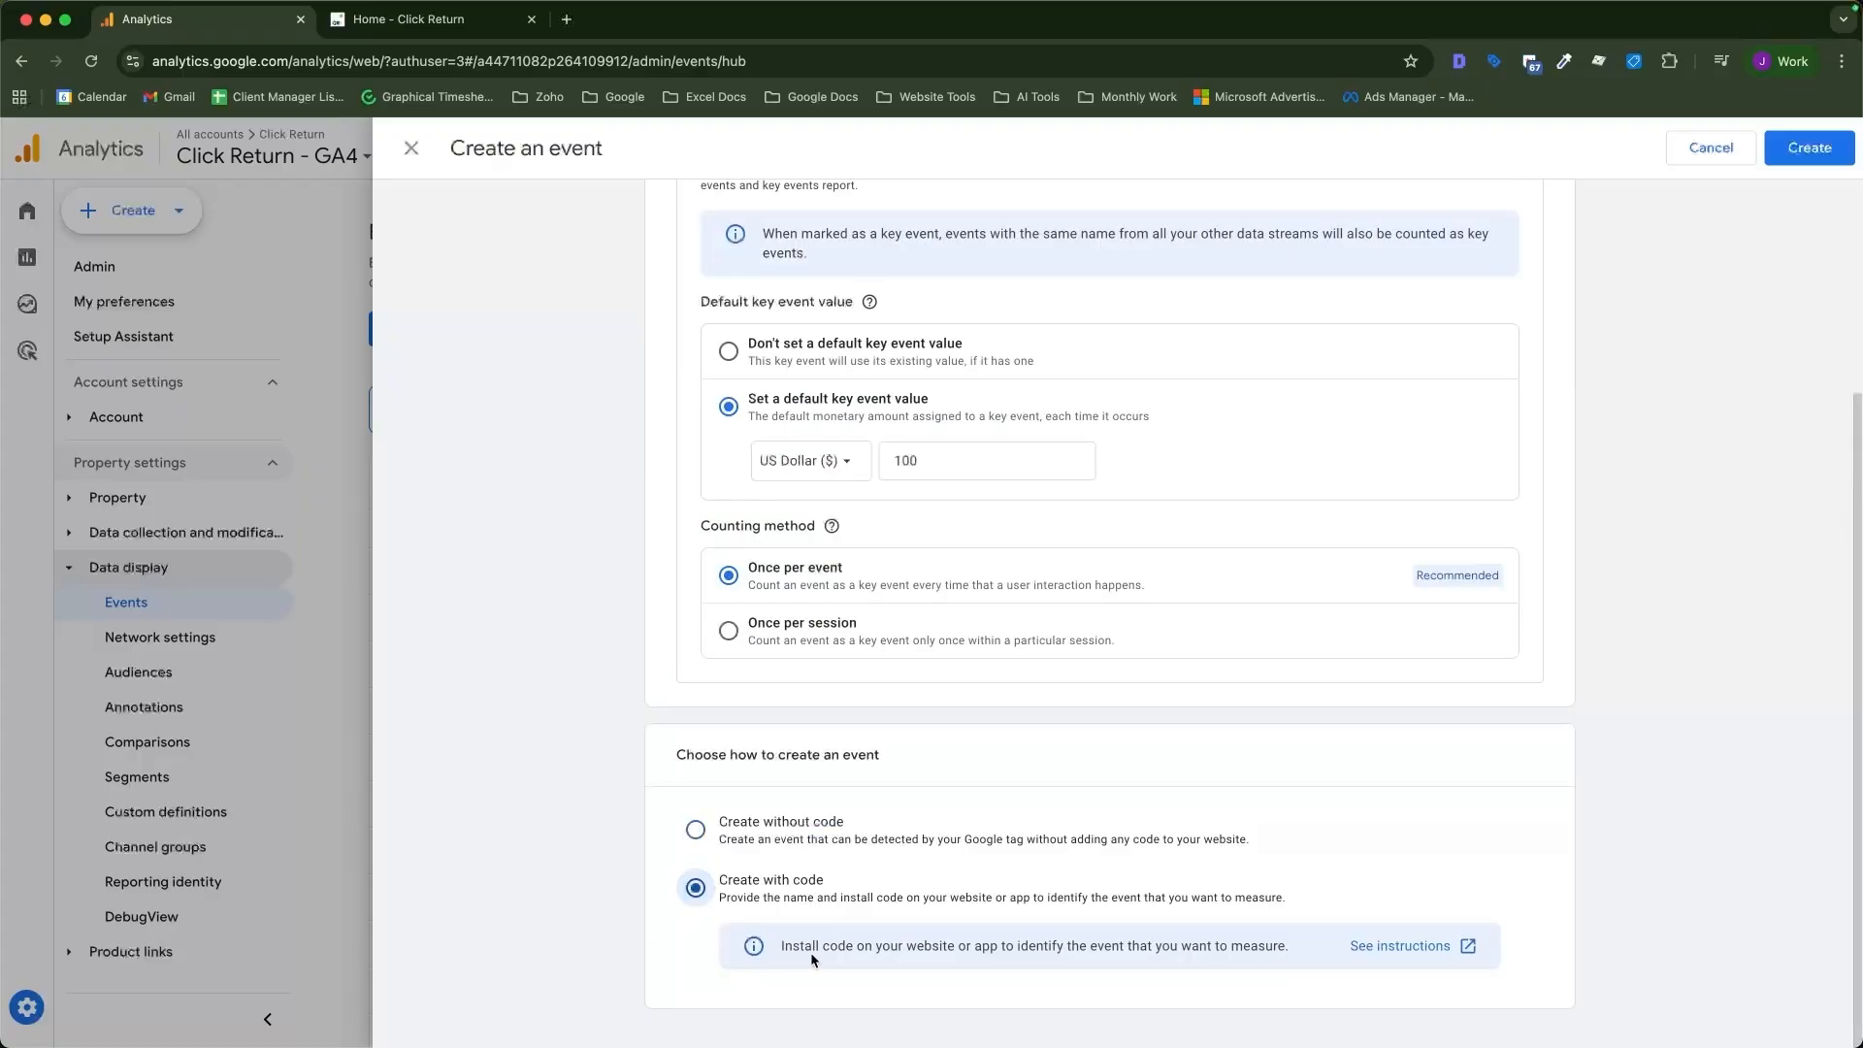
pyautogui.click(696, 831)
pyautogui.scroll(-3, 881, 862)
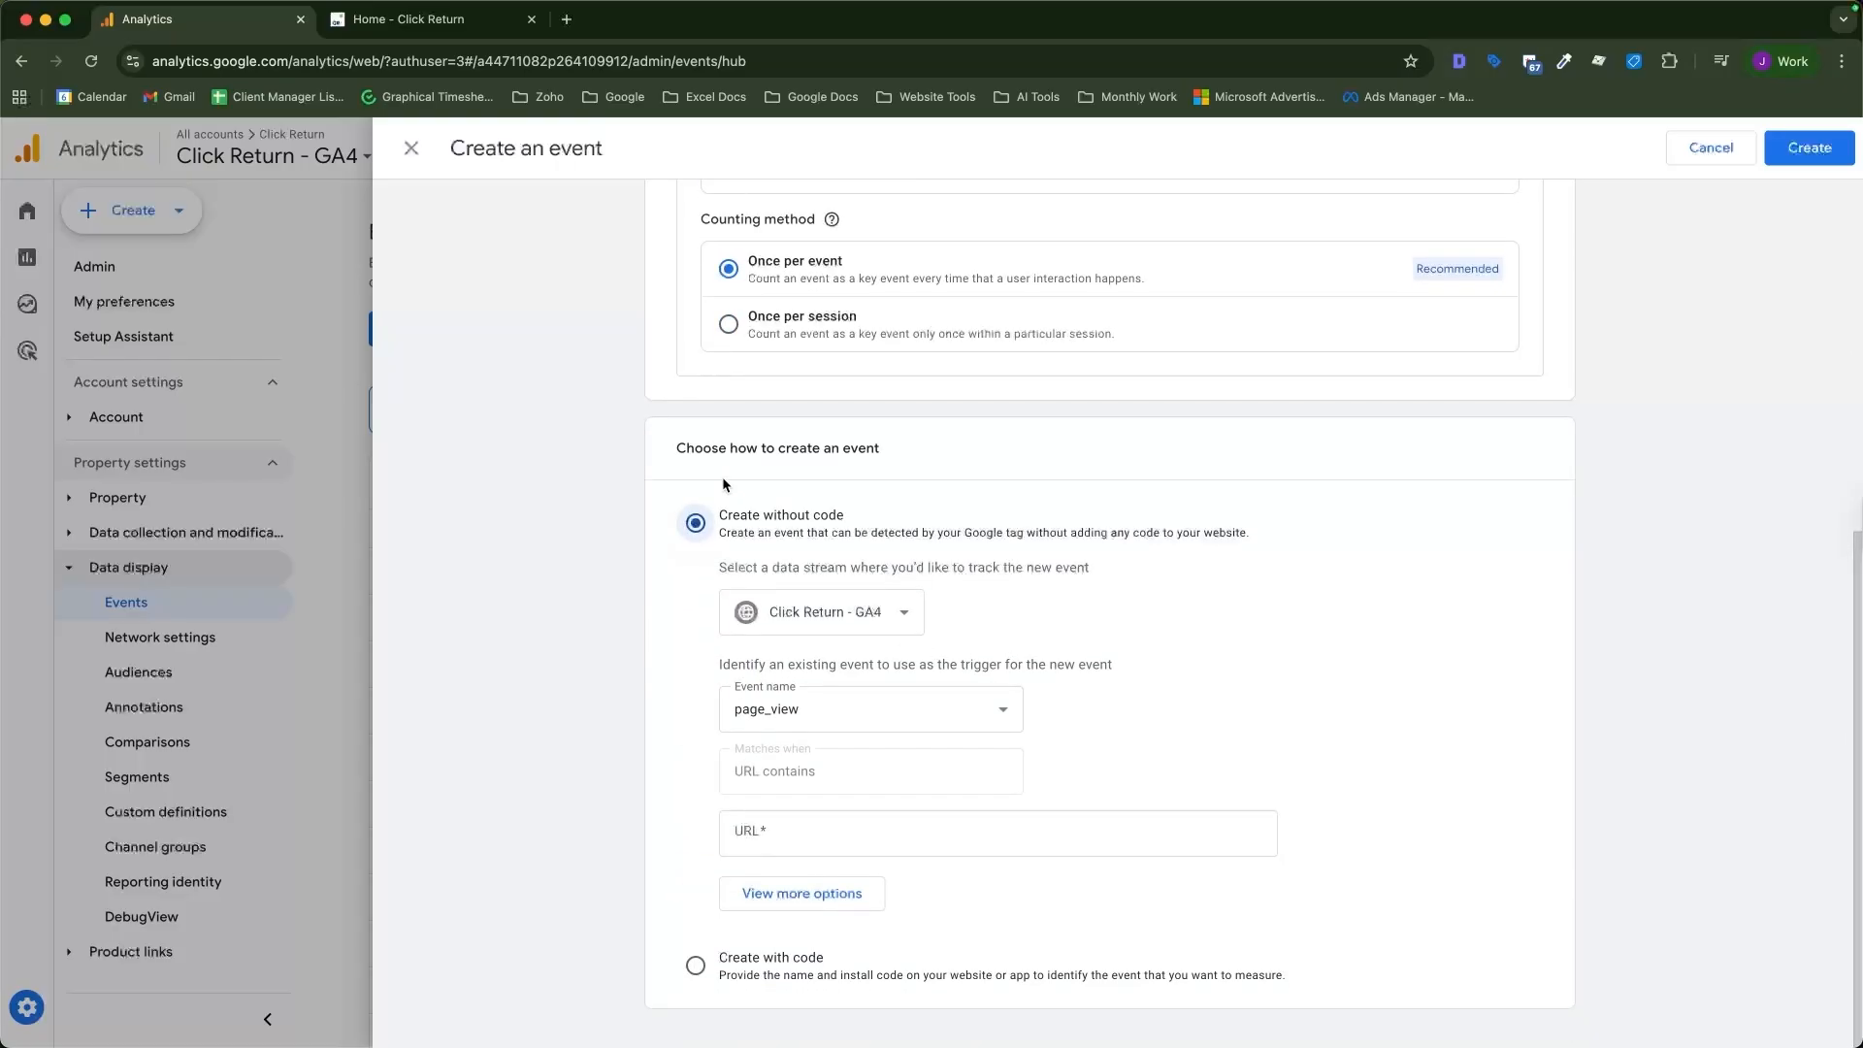
# Trigger the new event on page_view when the URL contains thank-you, and create the event.
pyautogui.click(817, 709)
pyautogui.click(817, 709)
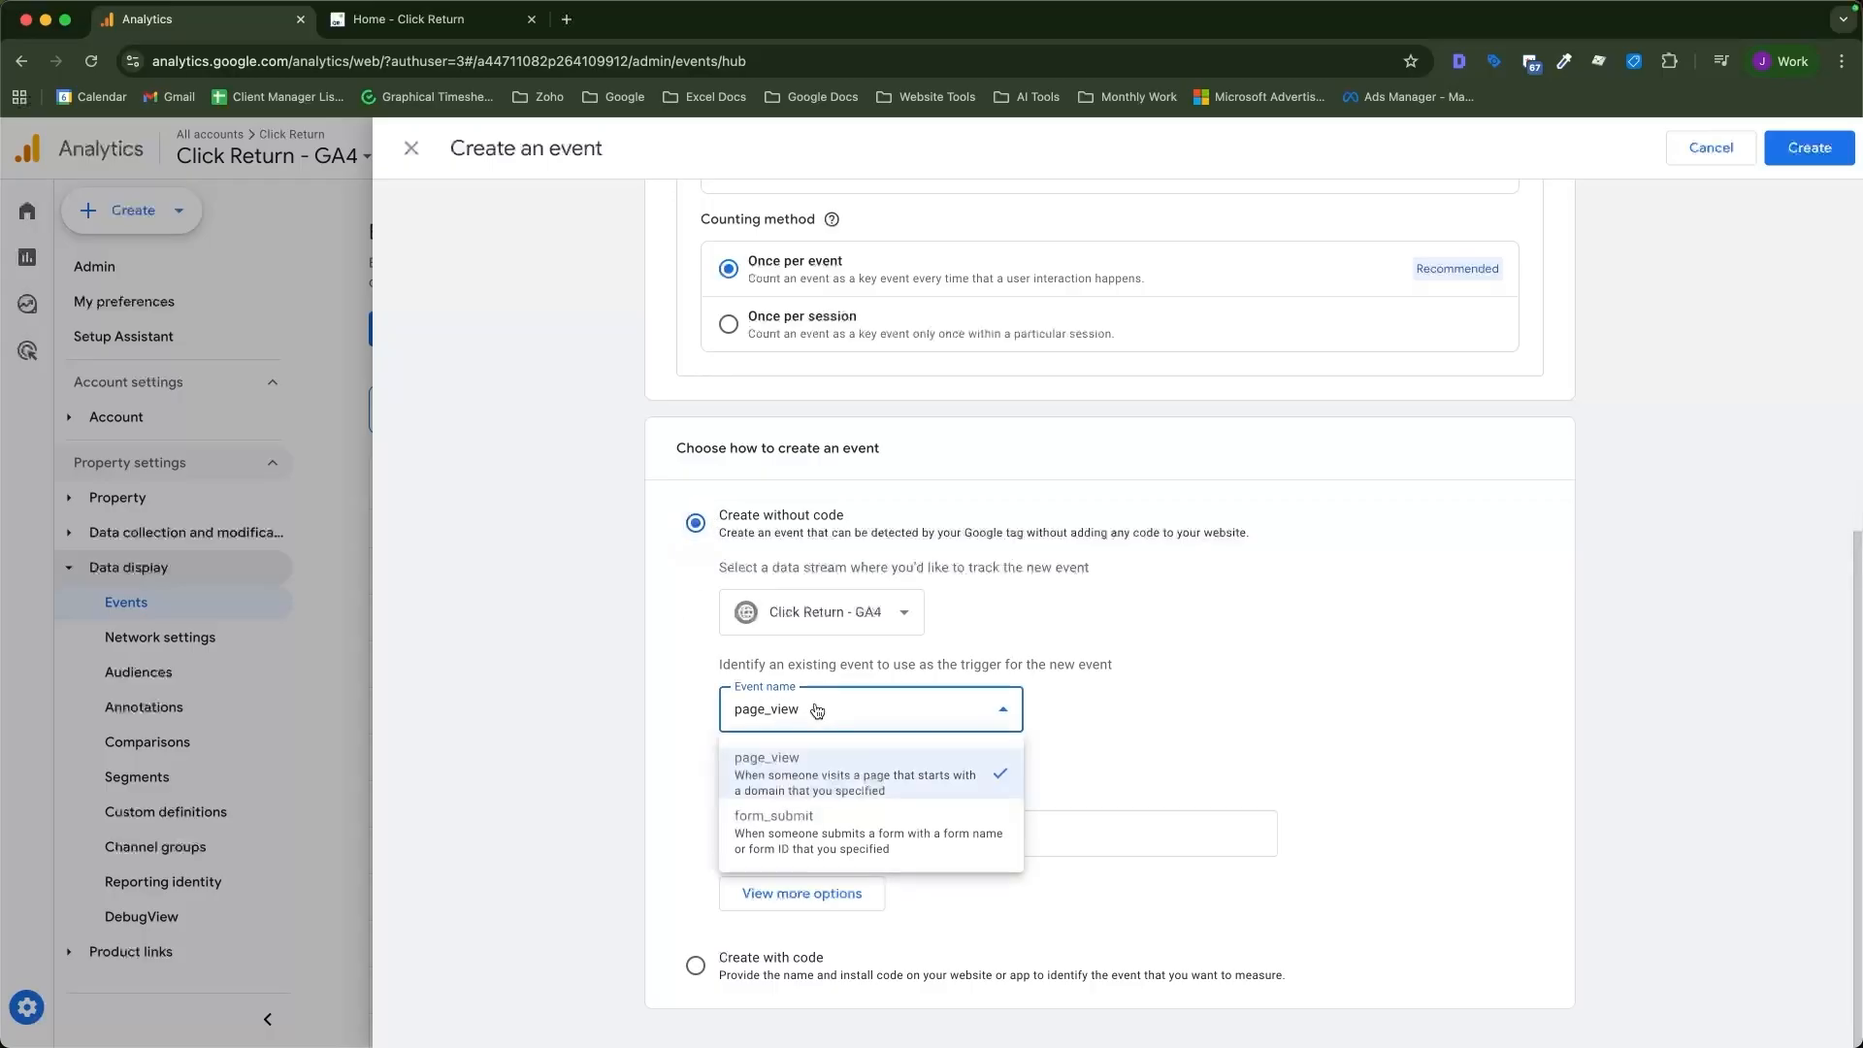
pyautogui.click(816, 770)
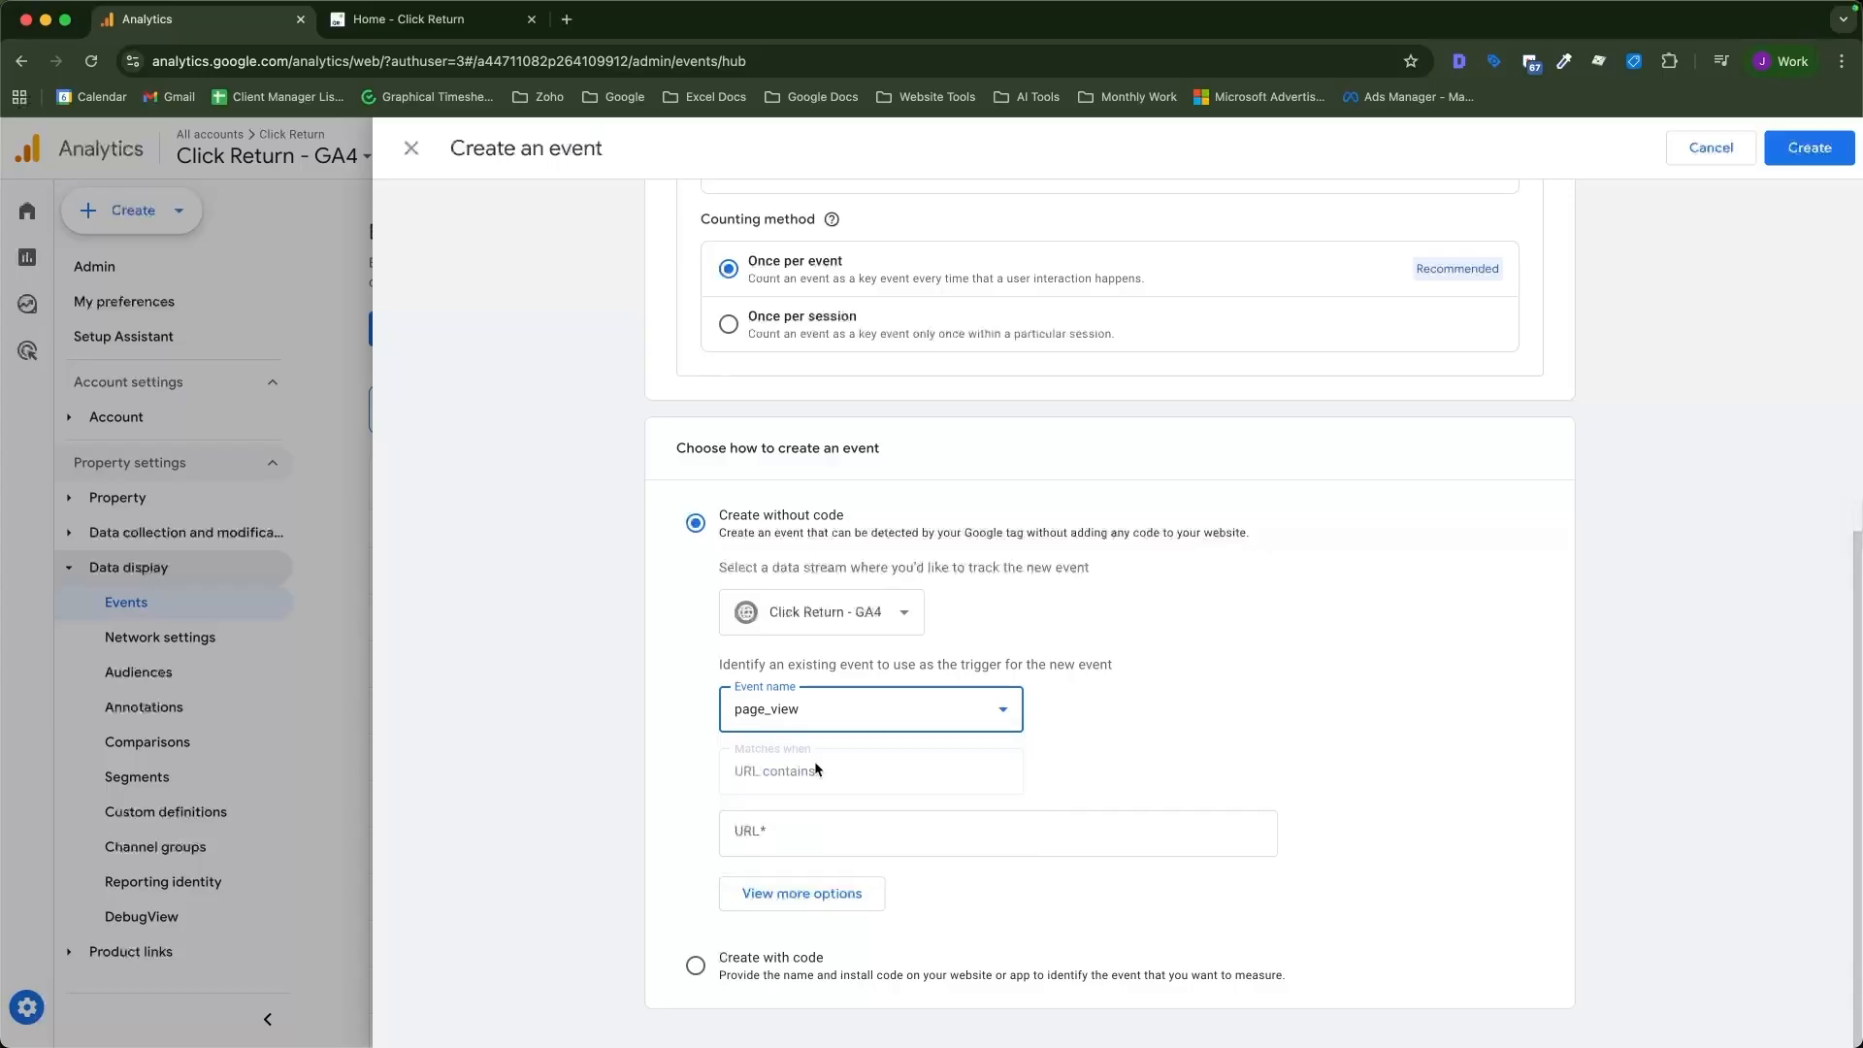
pyautogui.click(685, 768)
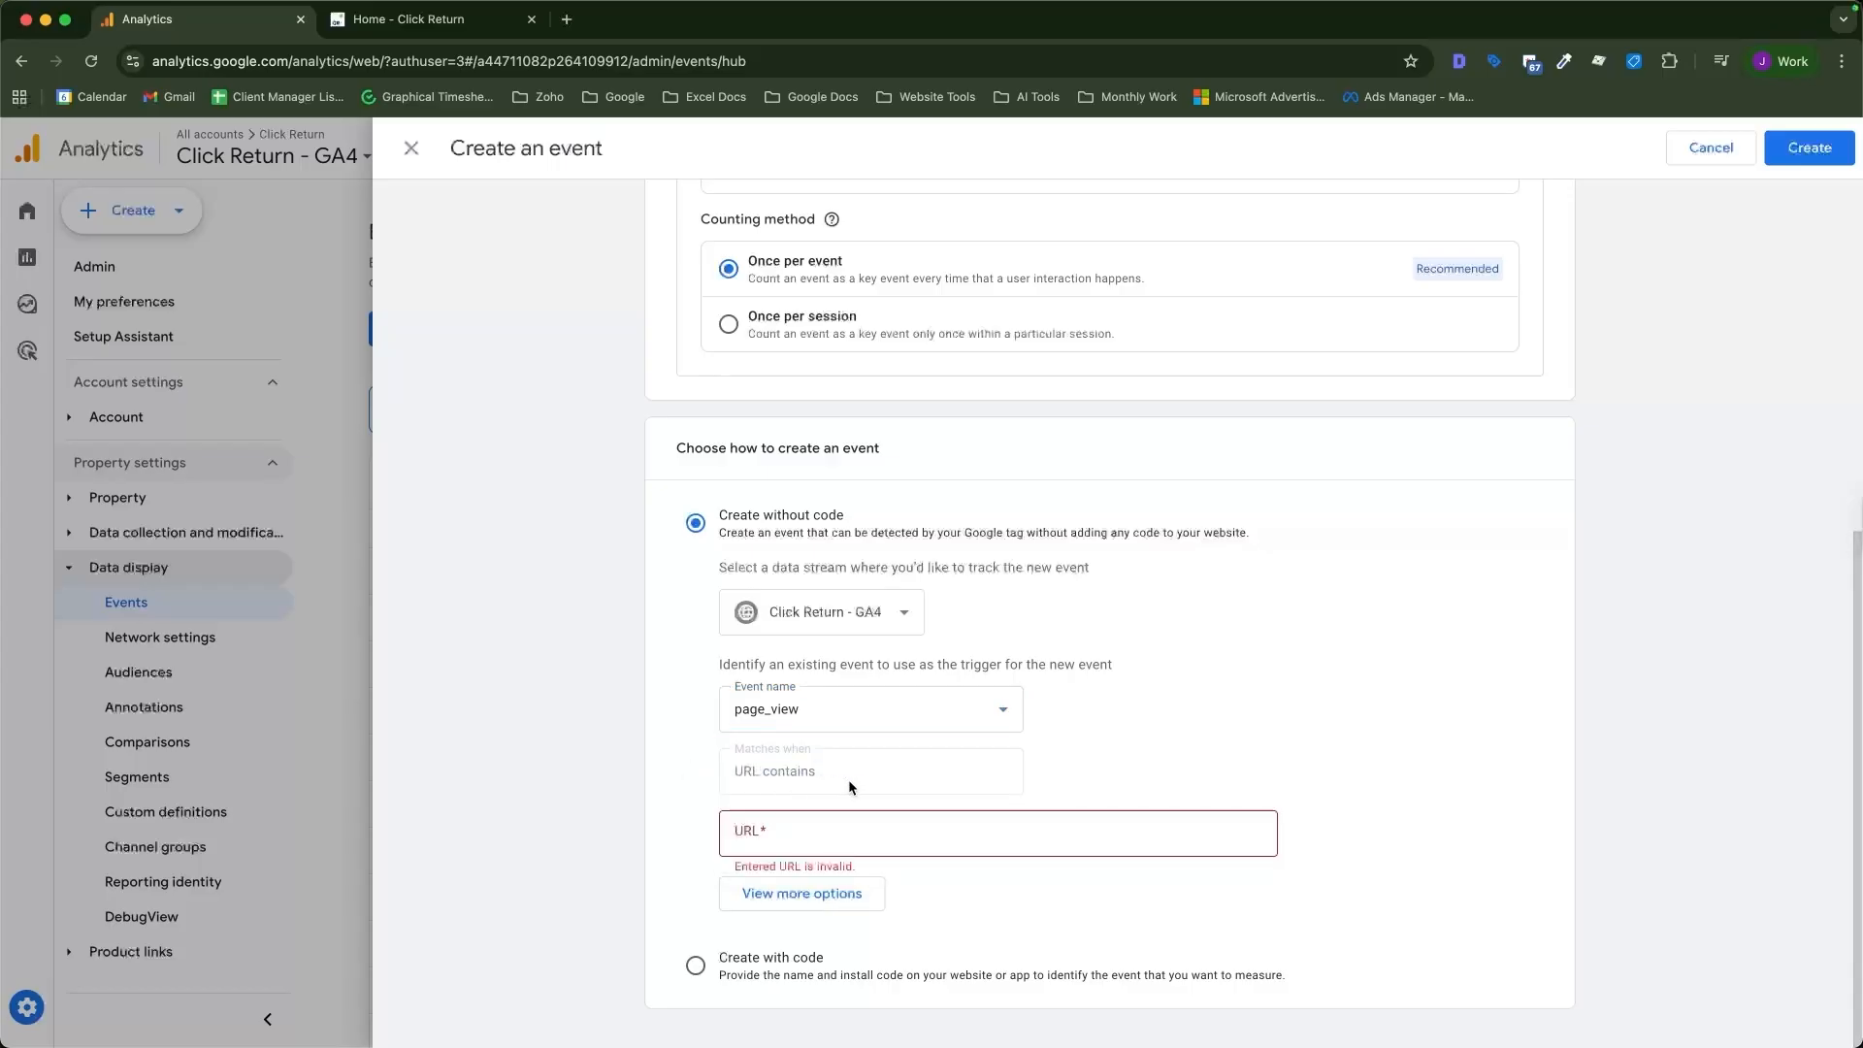
pyautogui.click(767, 832)
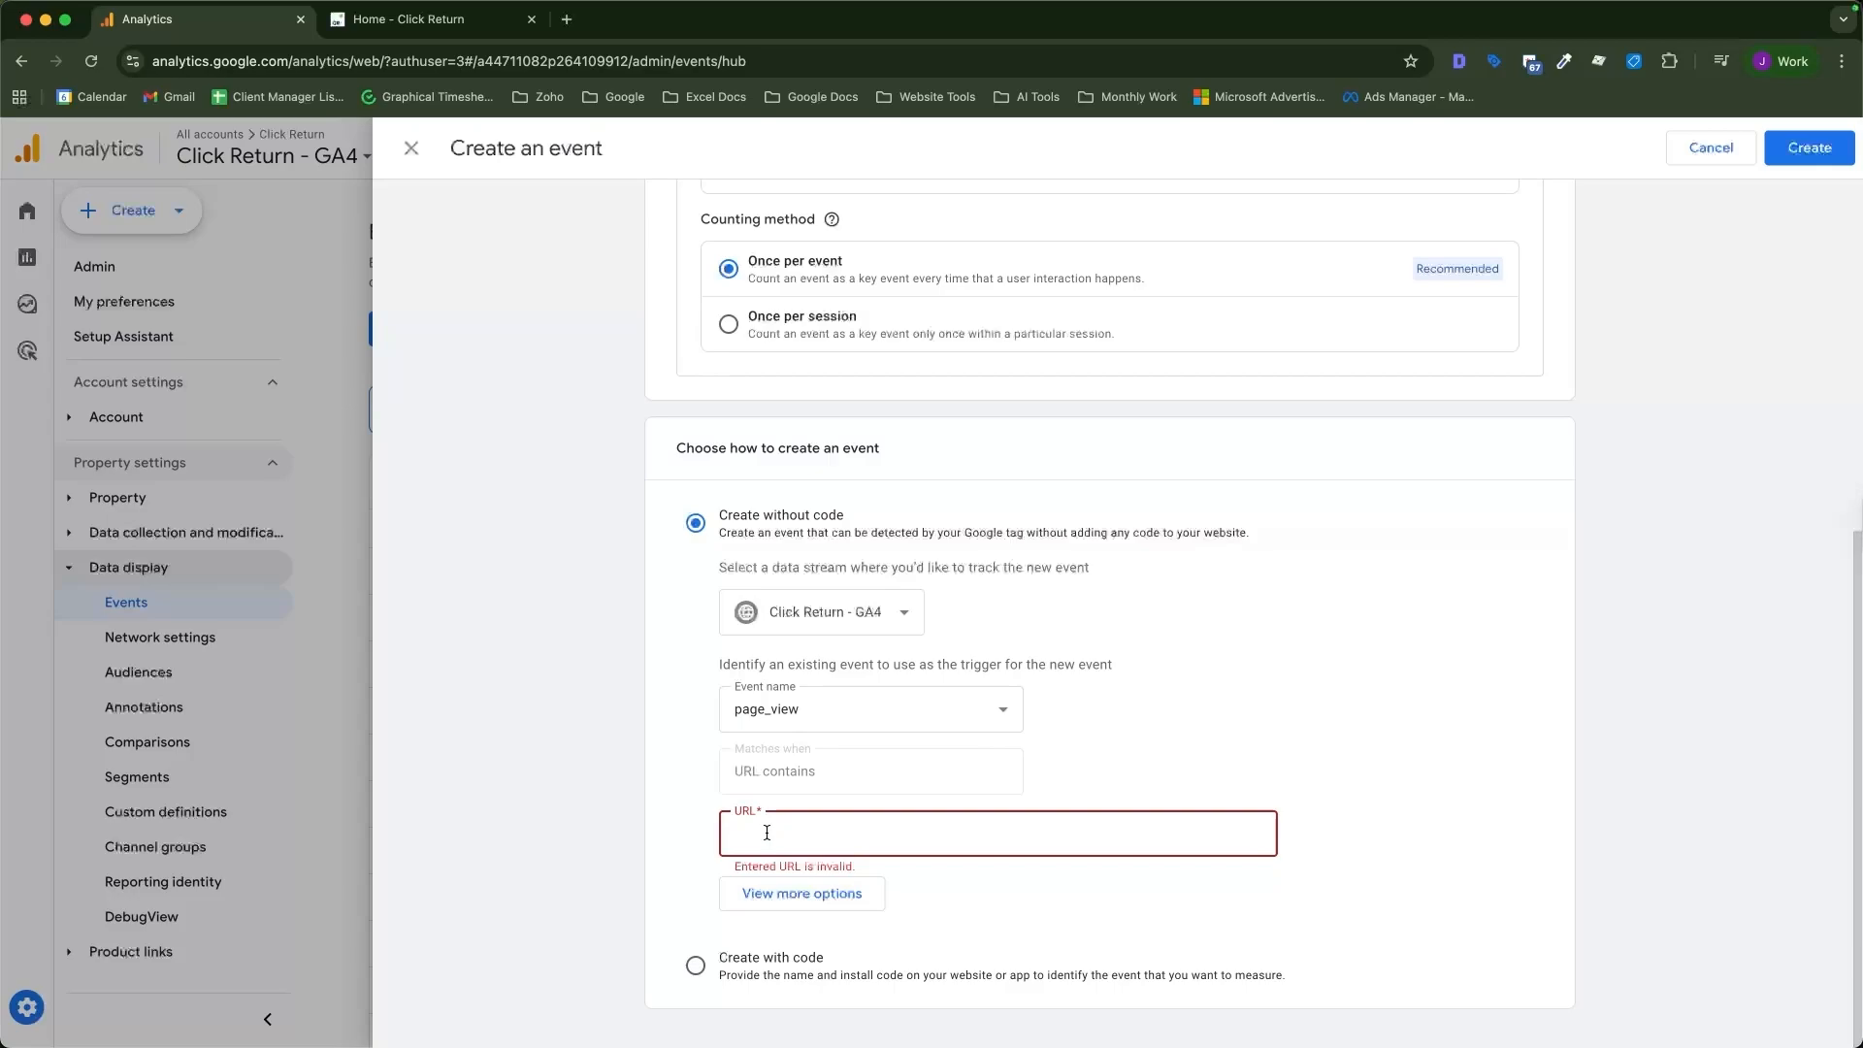
pyautogui.write('thank-')
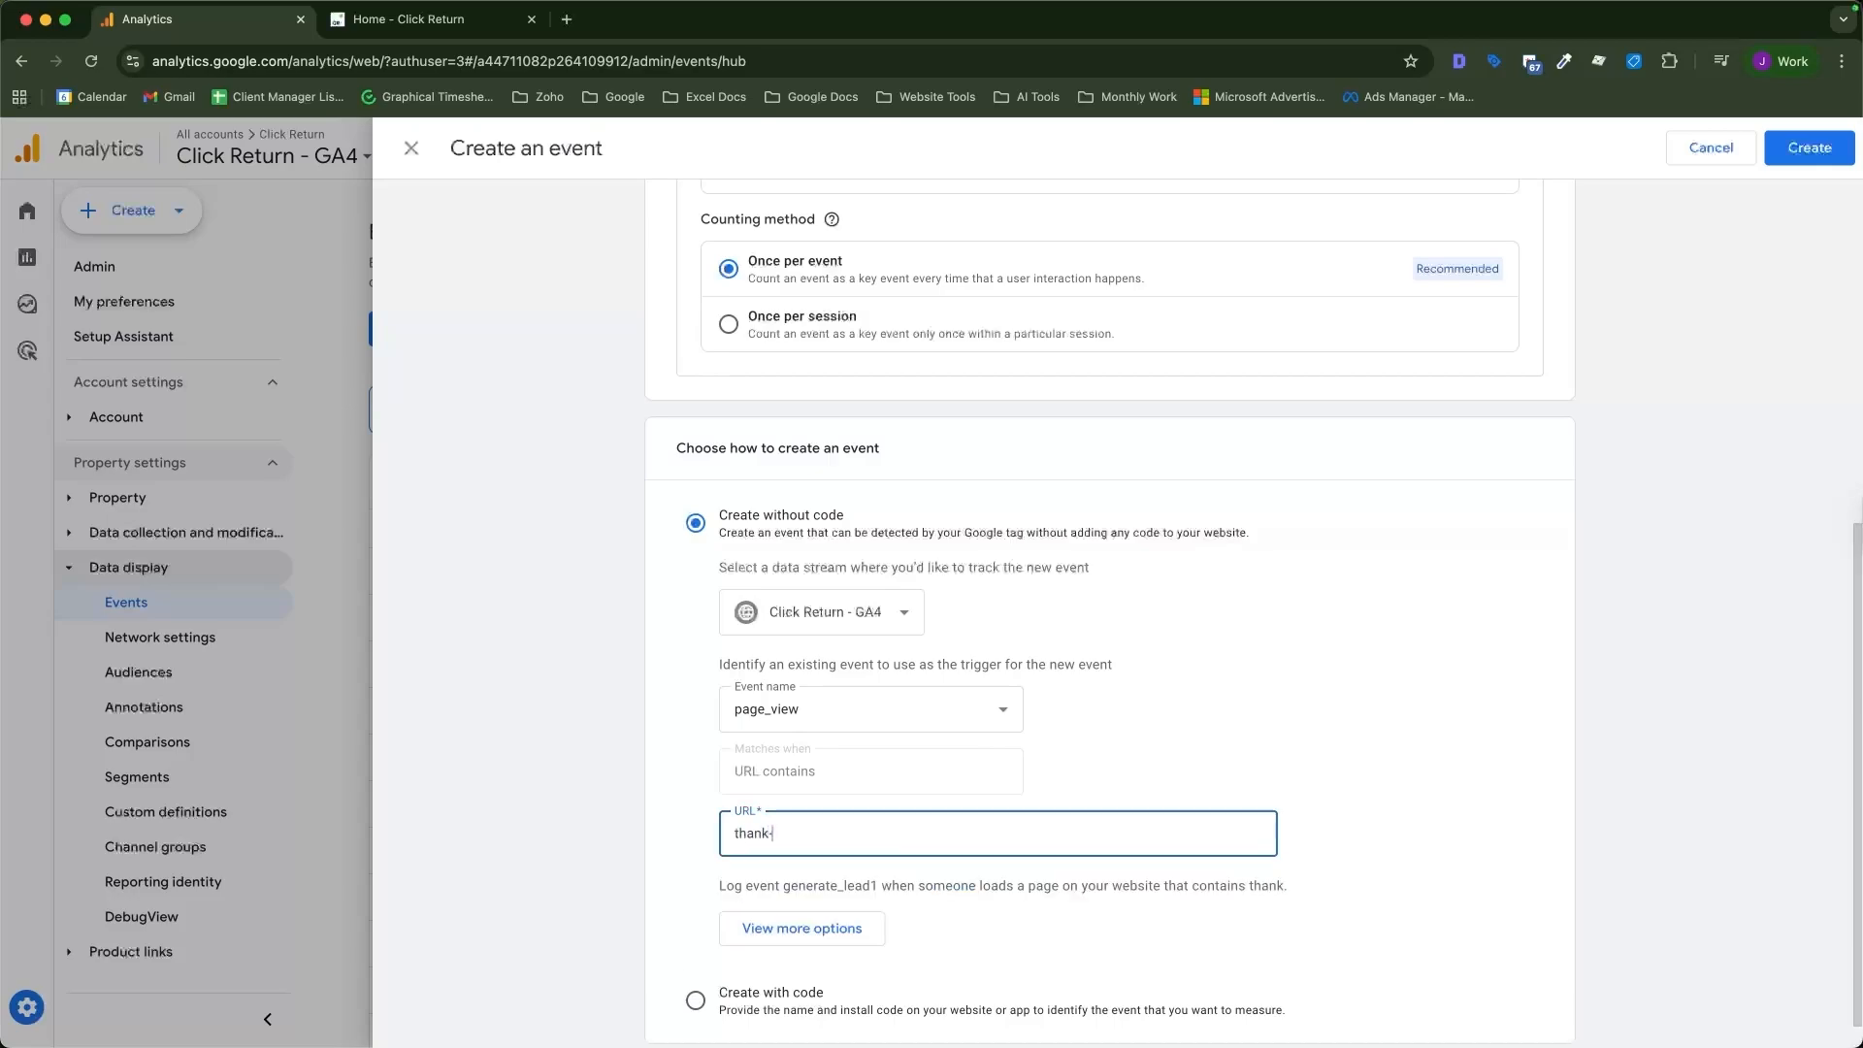
pyautogui.write('yo')
pyautogui.write('su')
pyautogui.press('BackSpace')
pyautogui.press('BackSpace')
pyautogui.write('forn-')
pyautogui.press('BackSpace')
pyautogui.press('BackSpace')
pyautogui.write('m-submission')
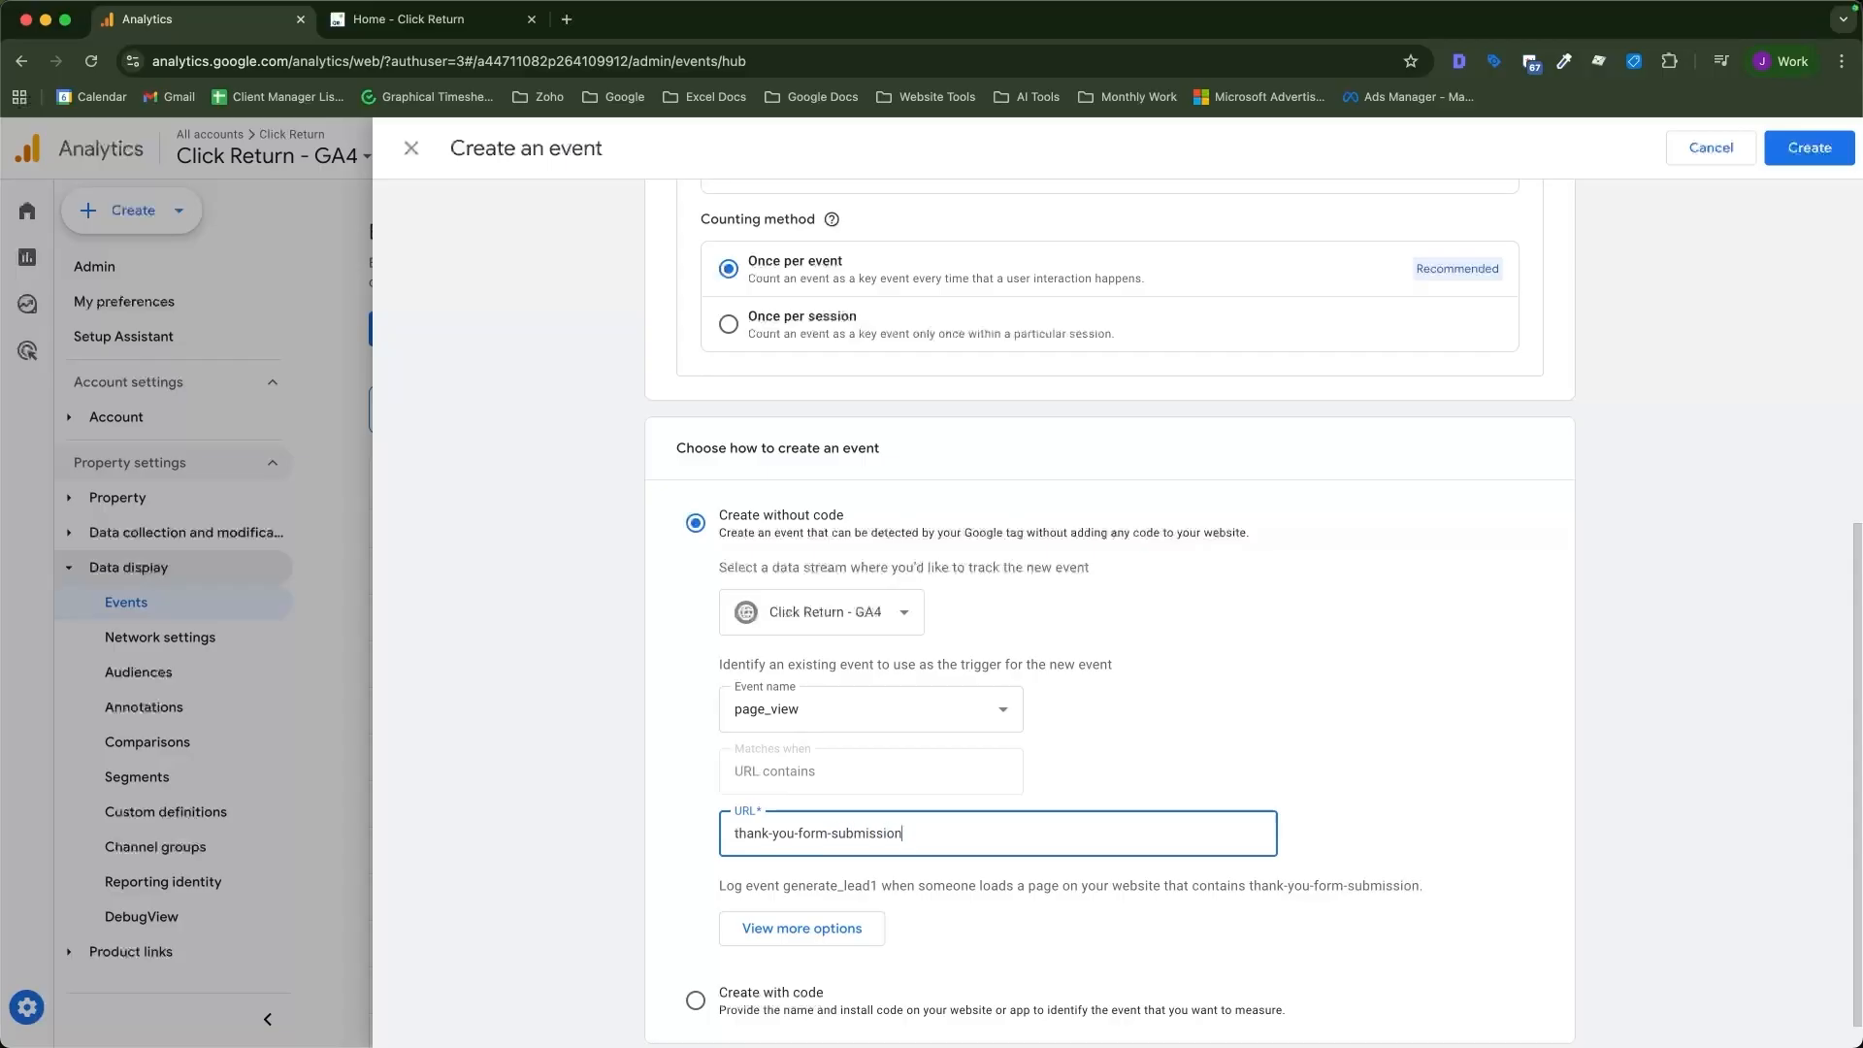
pyautogui.press('BackSpace')
pyautogui.press('BackSpace')
pyautogui.press('BackSpace')
pyautogui.press('BackSpace')
pyautogui.press('BackSpace')
pyautogui.press('BackSpace')
pyautogui.press('BackSpace')
pyautogui.press('BackSpace')
pyautogui.press('BackSpace')
pyautogui.press('BackSpace')
pyautogui.press('BackSpace')
pyautogui.press('BackSpace')
pyautogui.press('BackSpace')
pyautogui.press('BackSpace')
pyautogui.press('BackSpace')
pyautogui.click(691, 803)
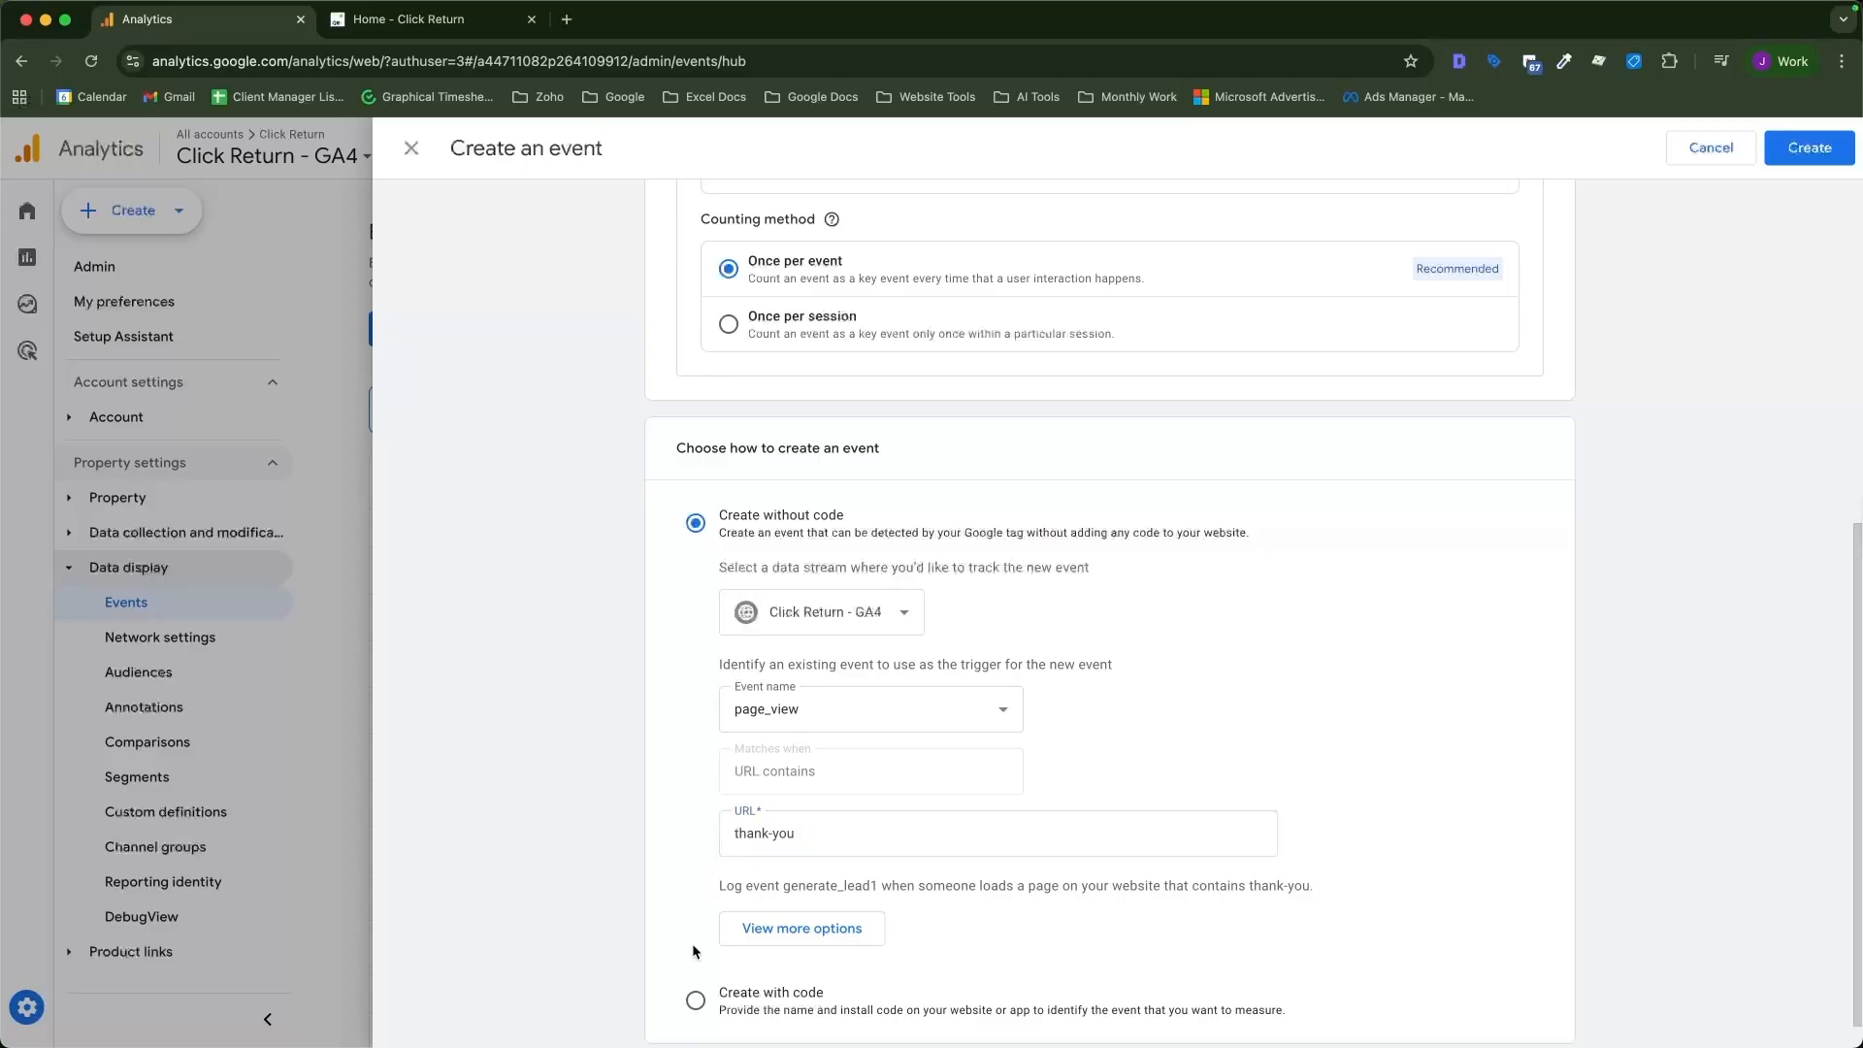
pyautogui.scroll(-1, 691, 943)
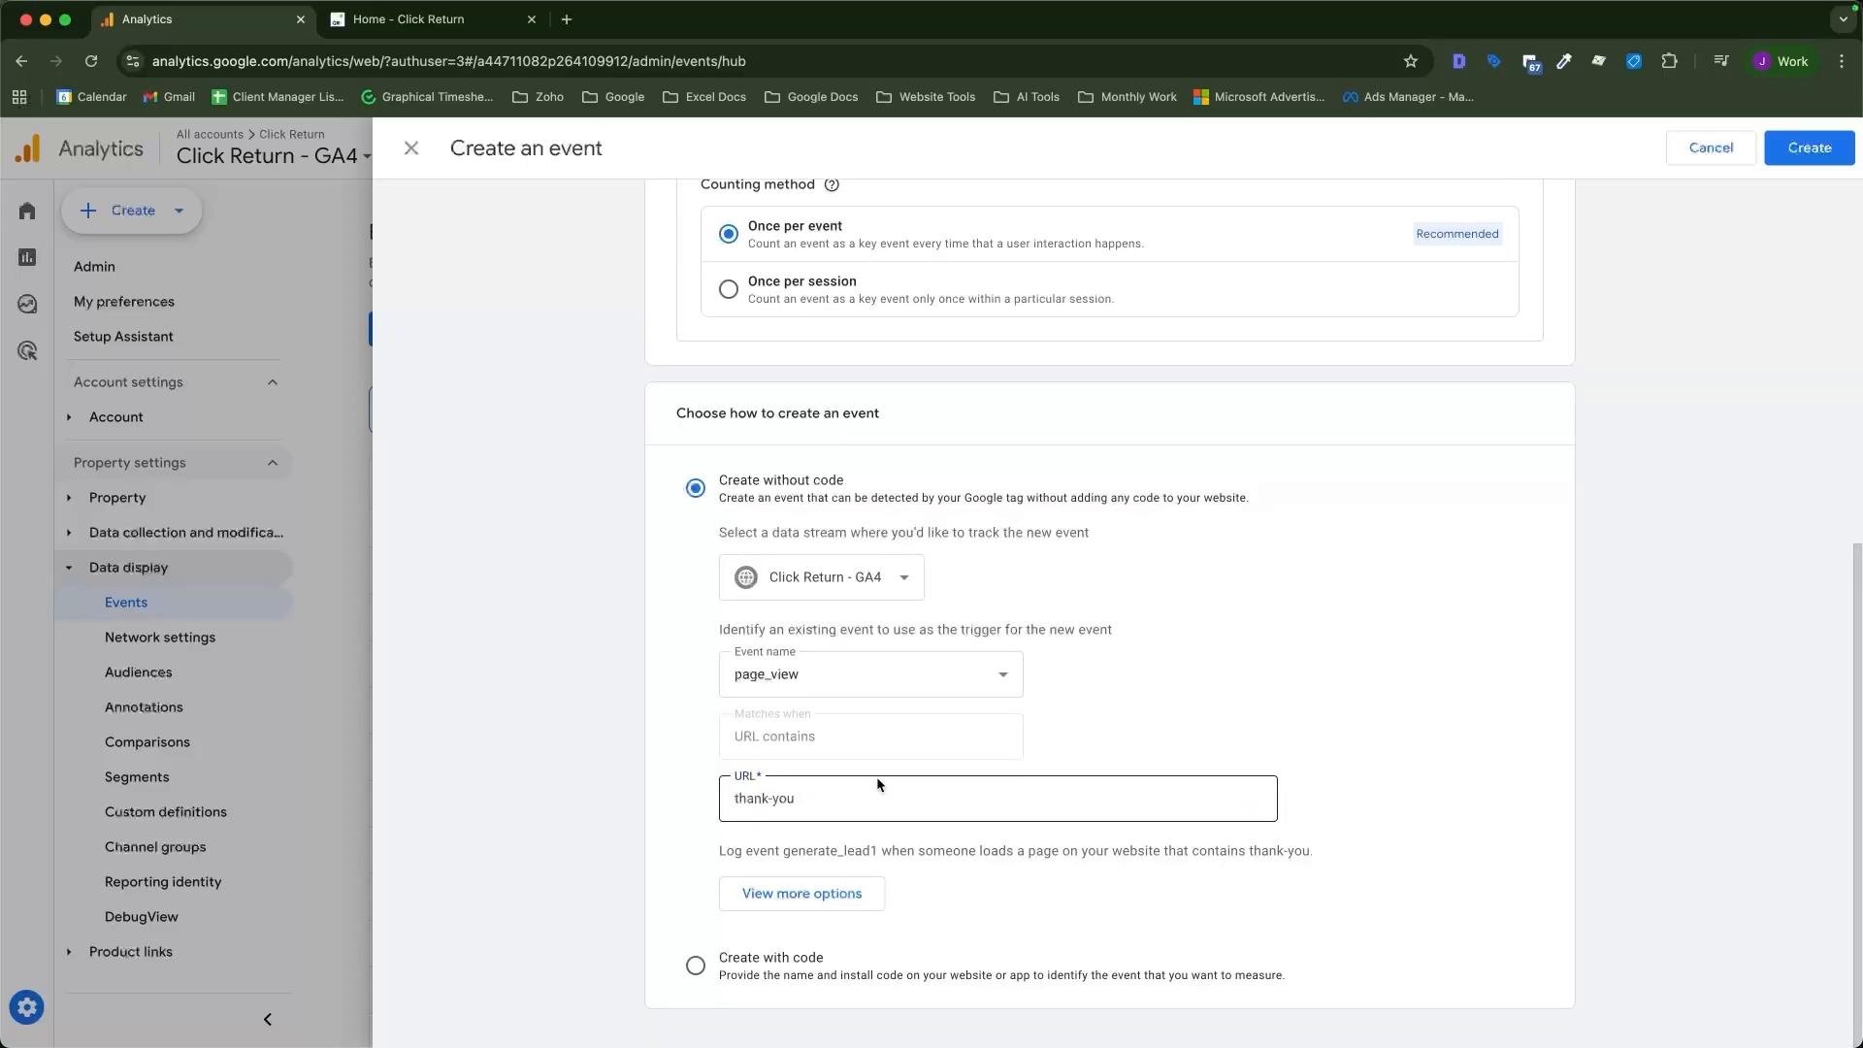
pyautogui.click(1794, 153)
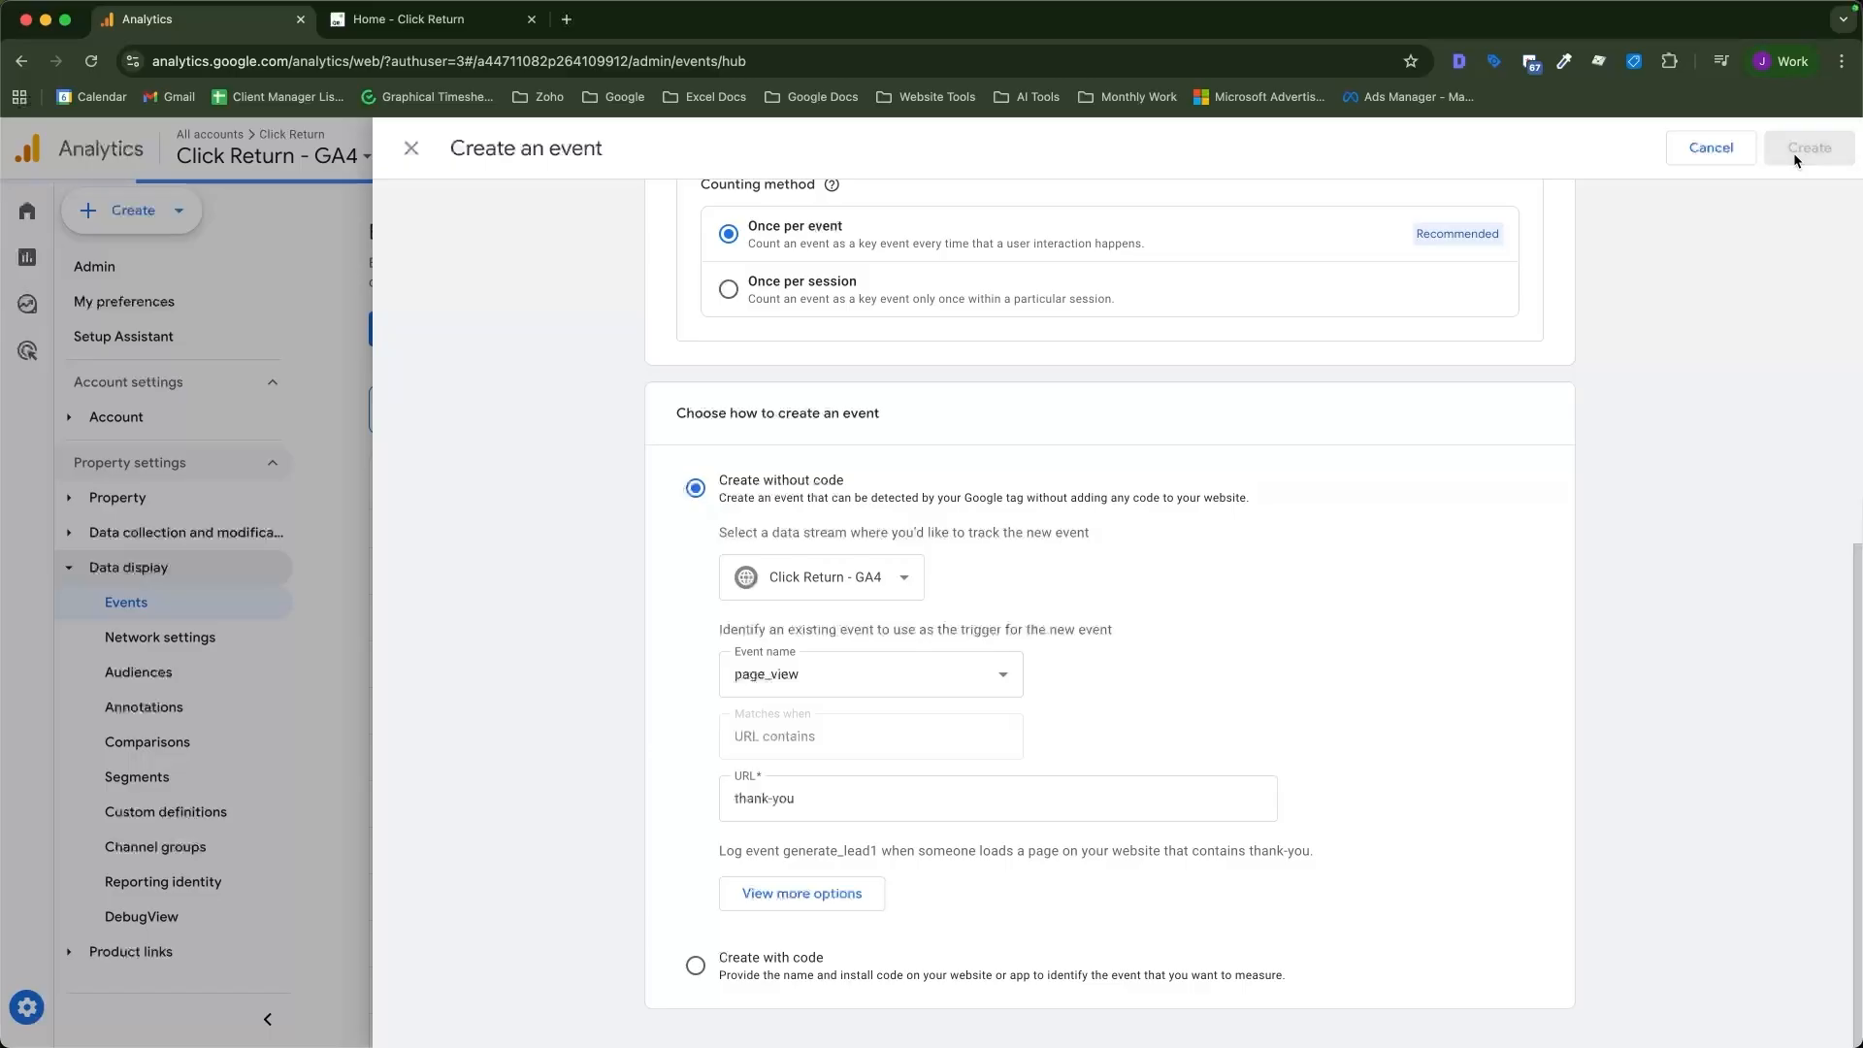
# Review the Key events list to find generate_lead1.
pyautogui.scroll(-3, 631, 611)
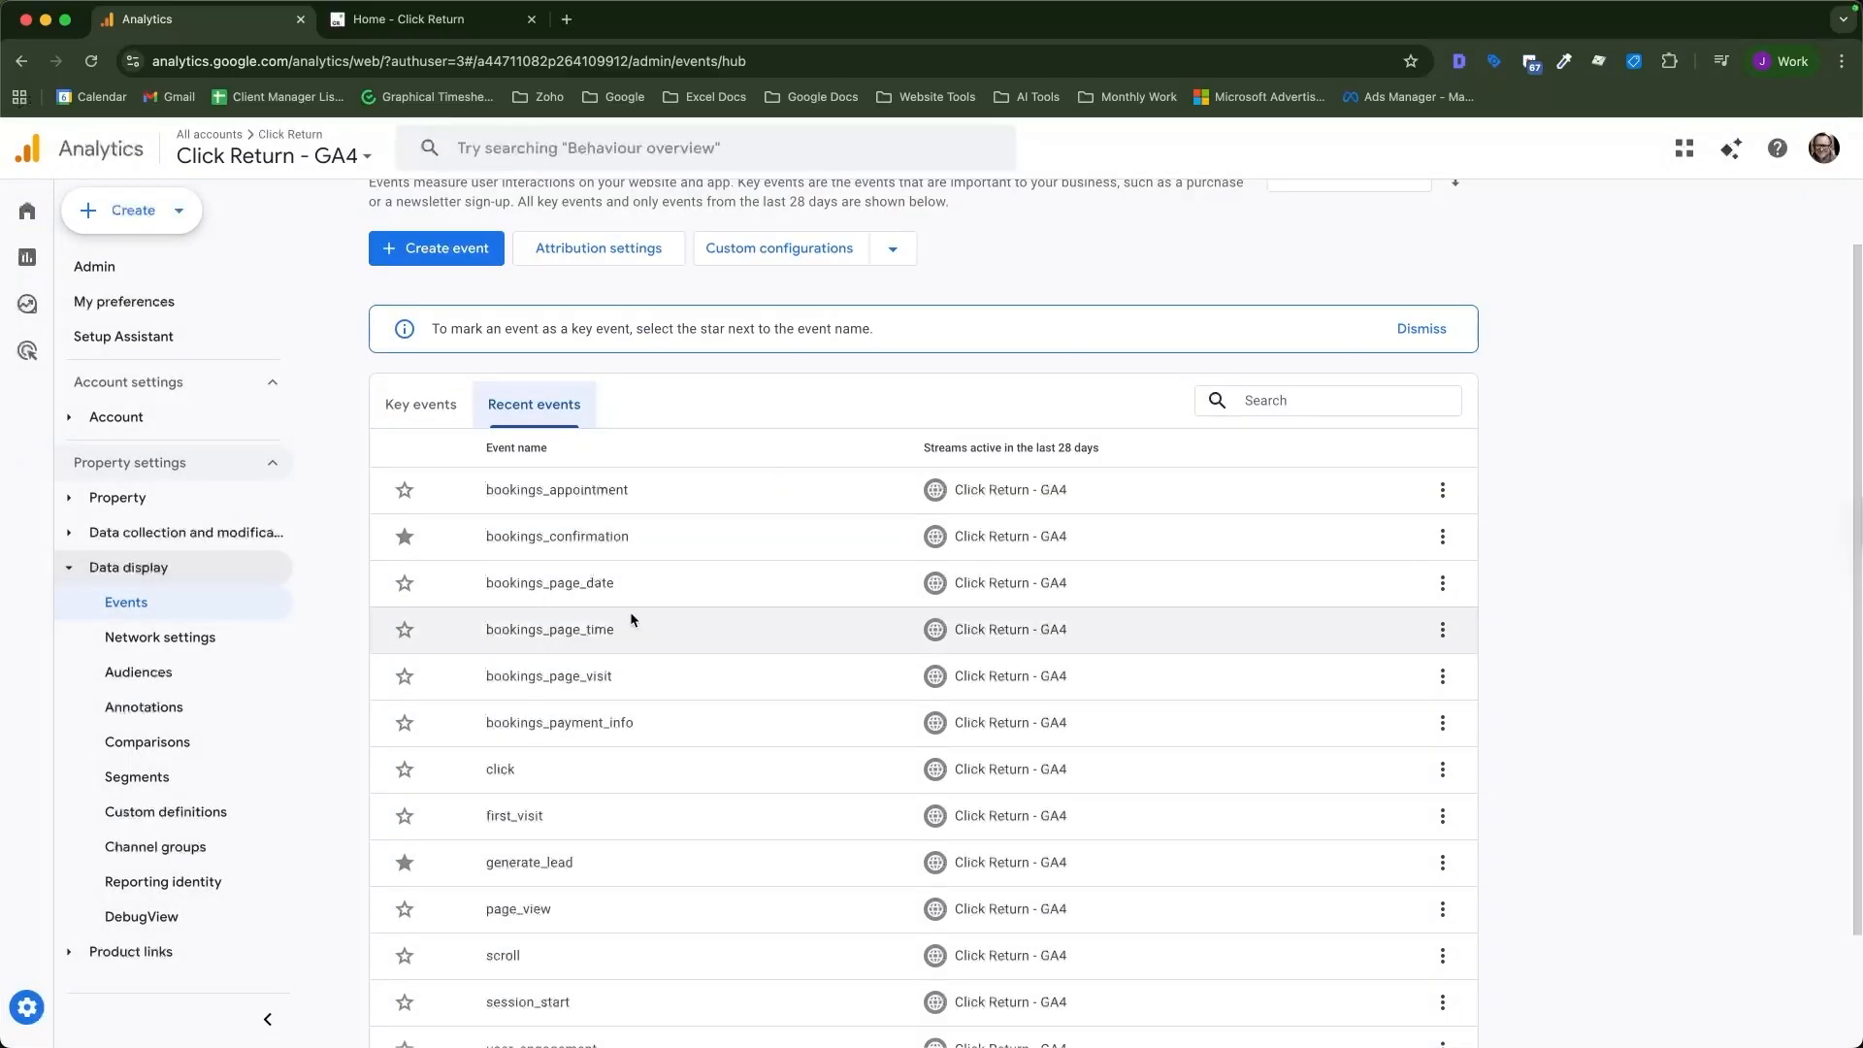
pyautogui.scroll(-1, 652, 819)
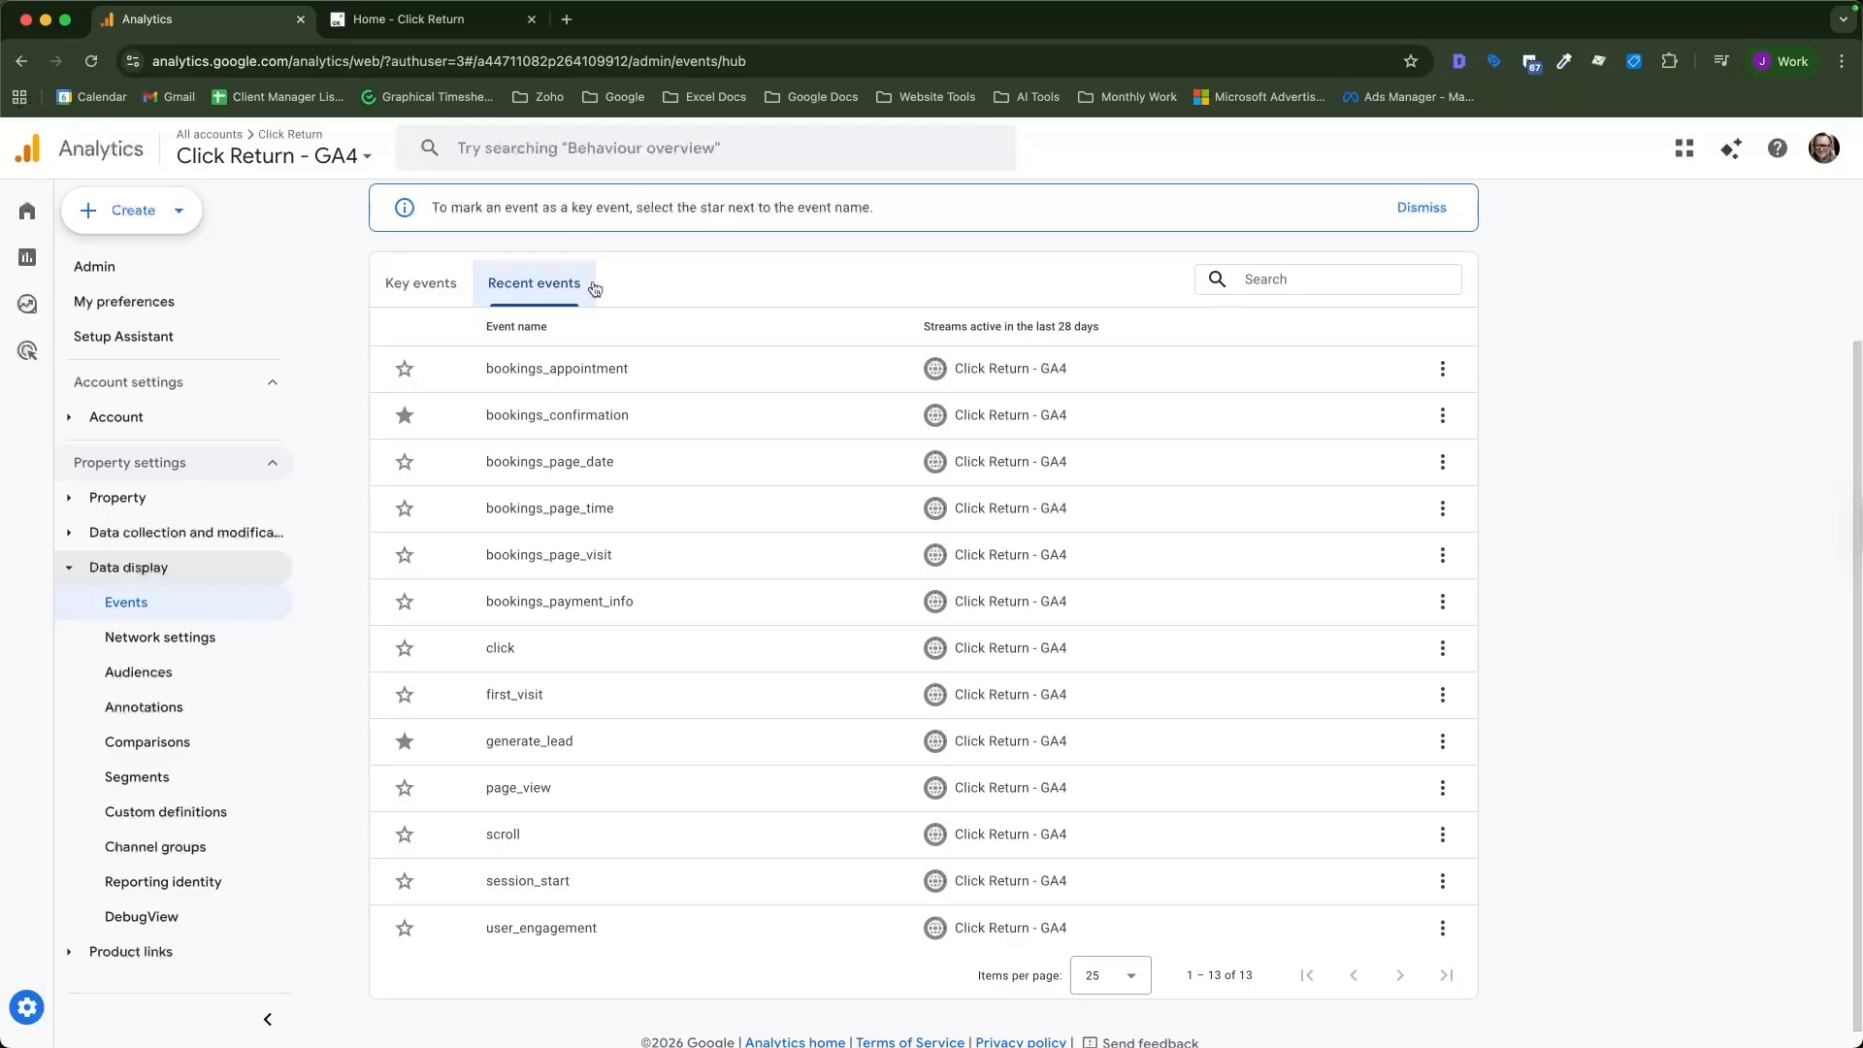
pyautogui.click(436, 296)
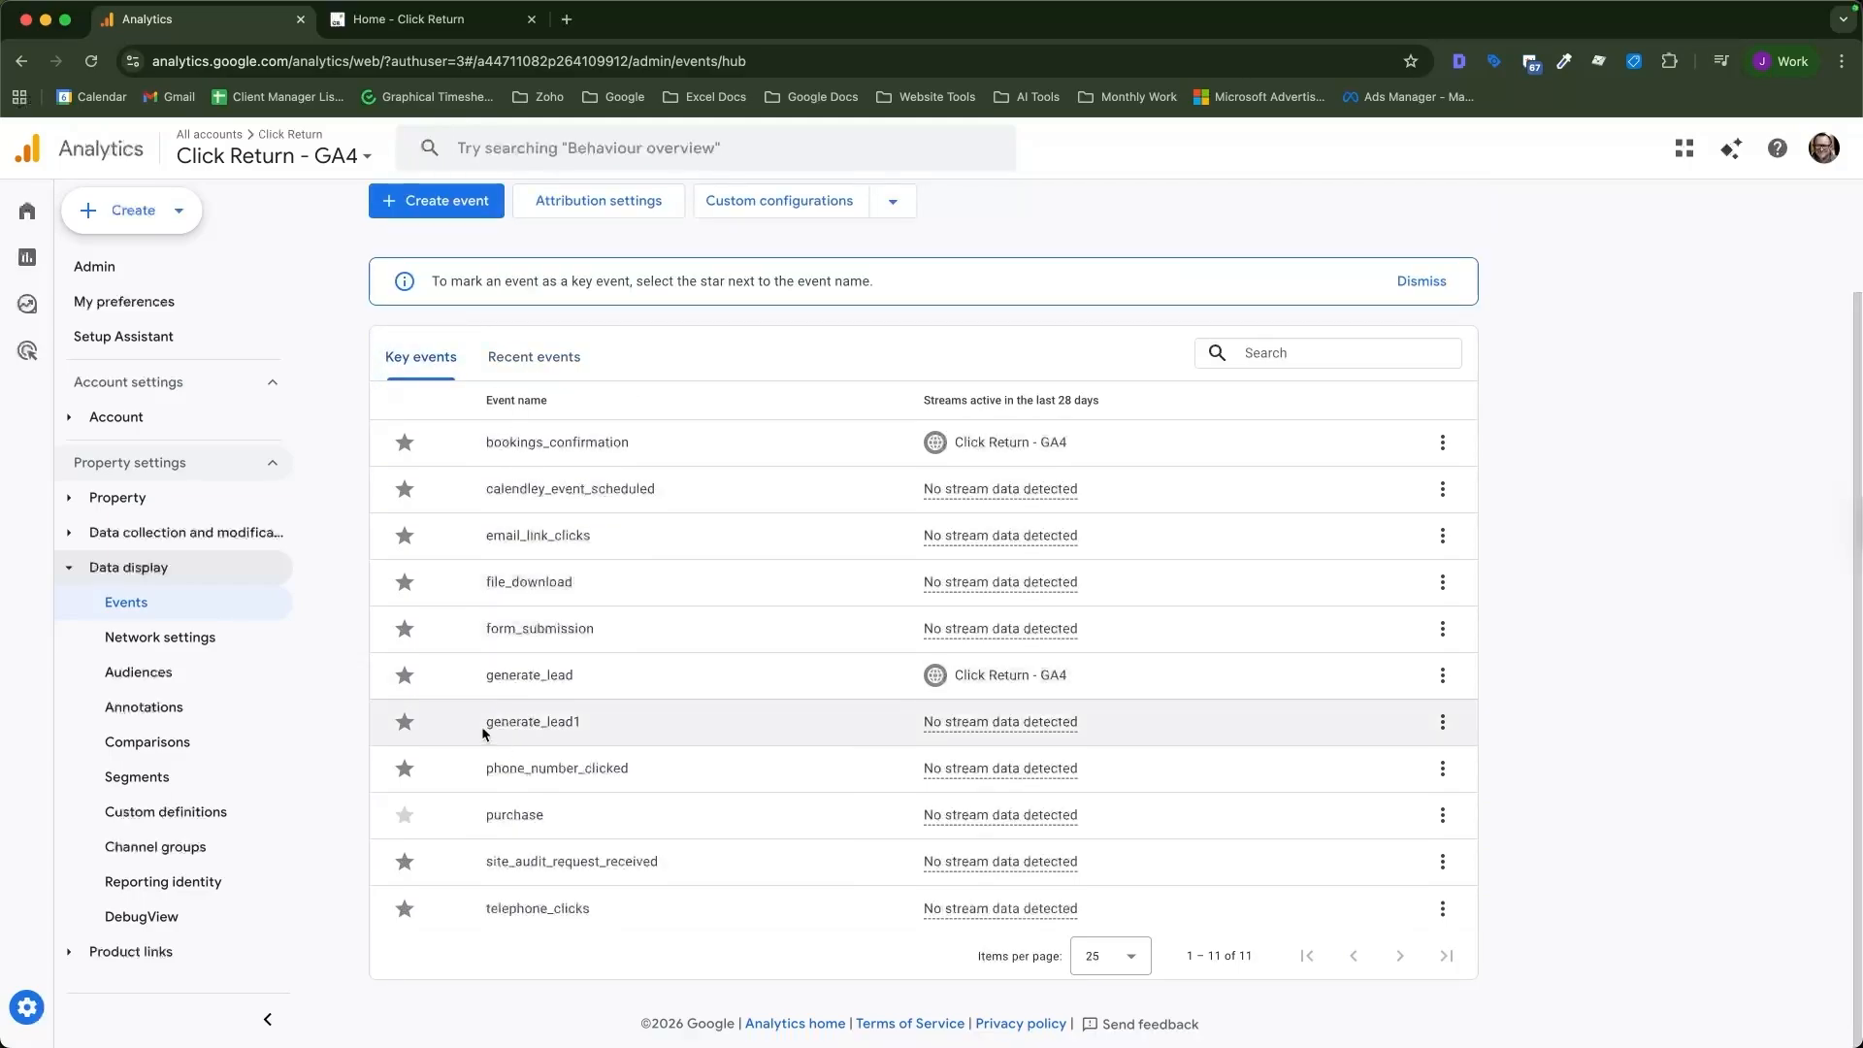
pyautogui.click(609, 730)
pyautogui.scroll(2, 371, 528)
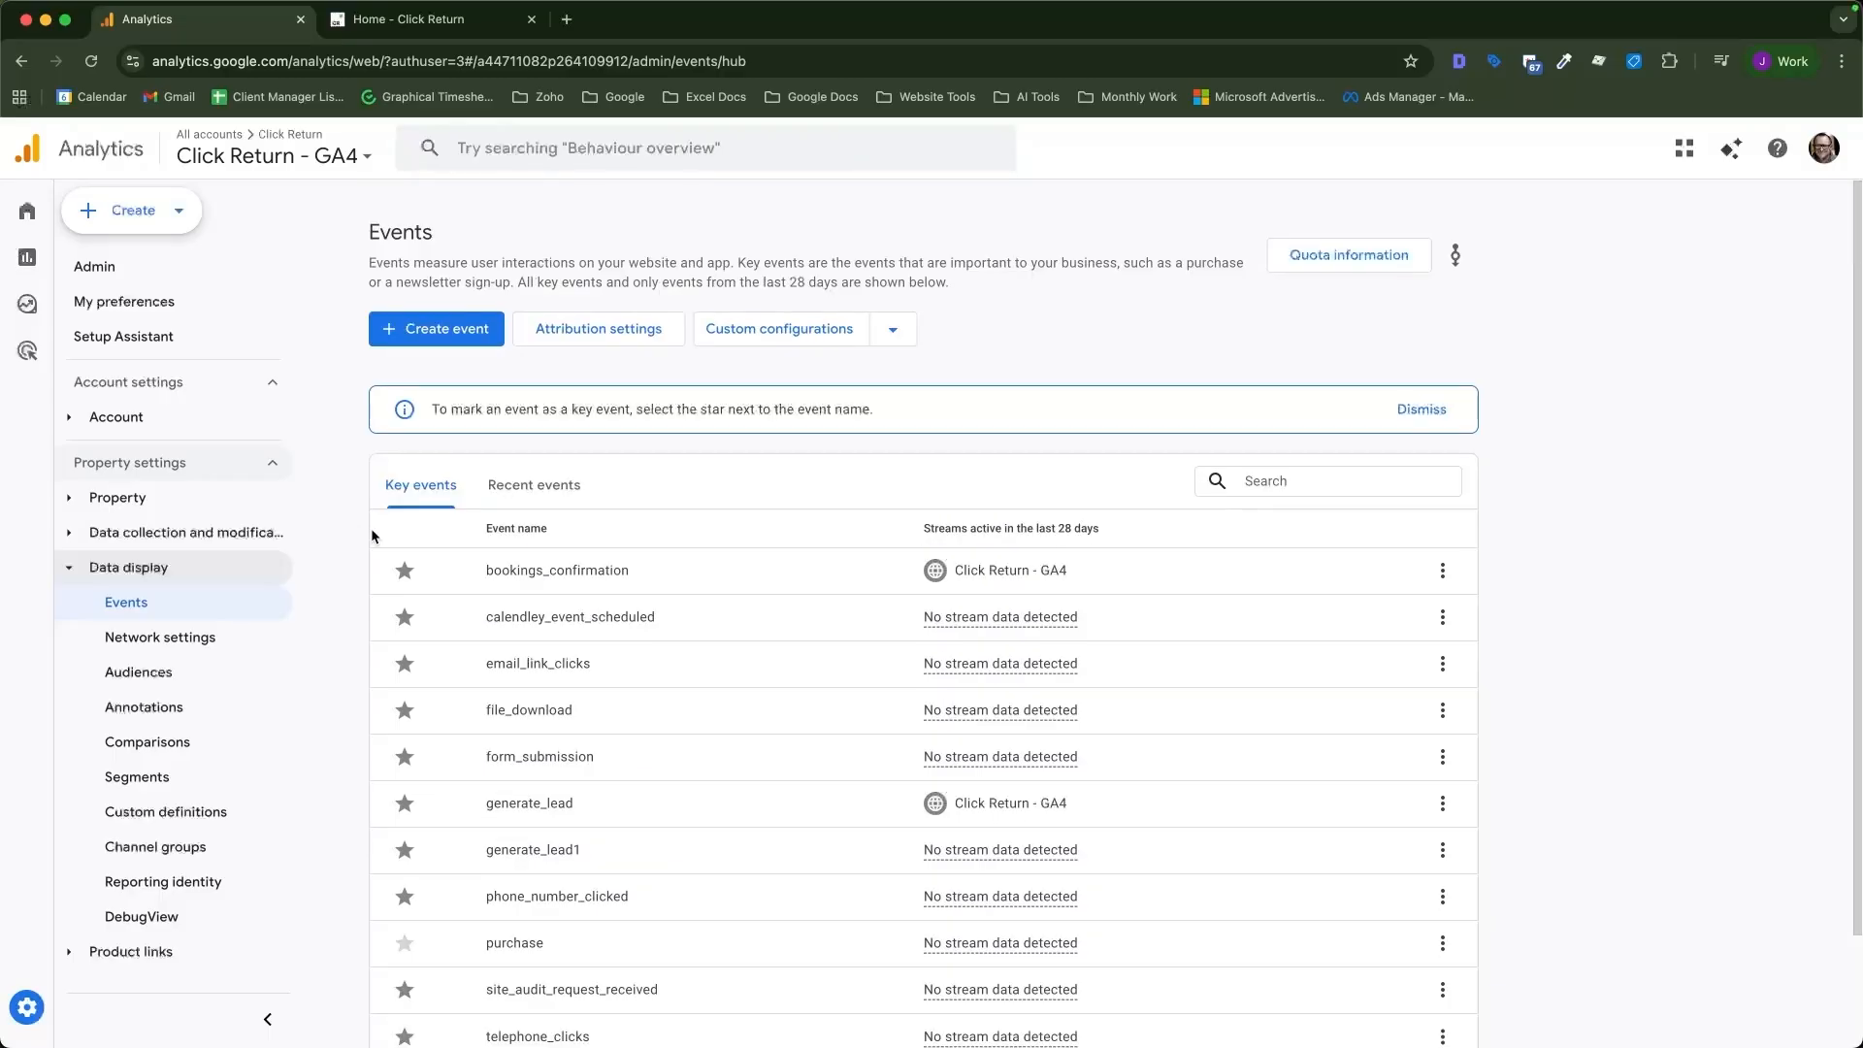
# Open the Traffic acquisition report and filter its Key events column to generate_lead1.
pyautogui.click(32, 255)
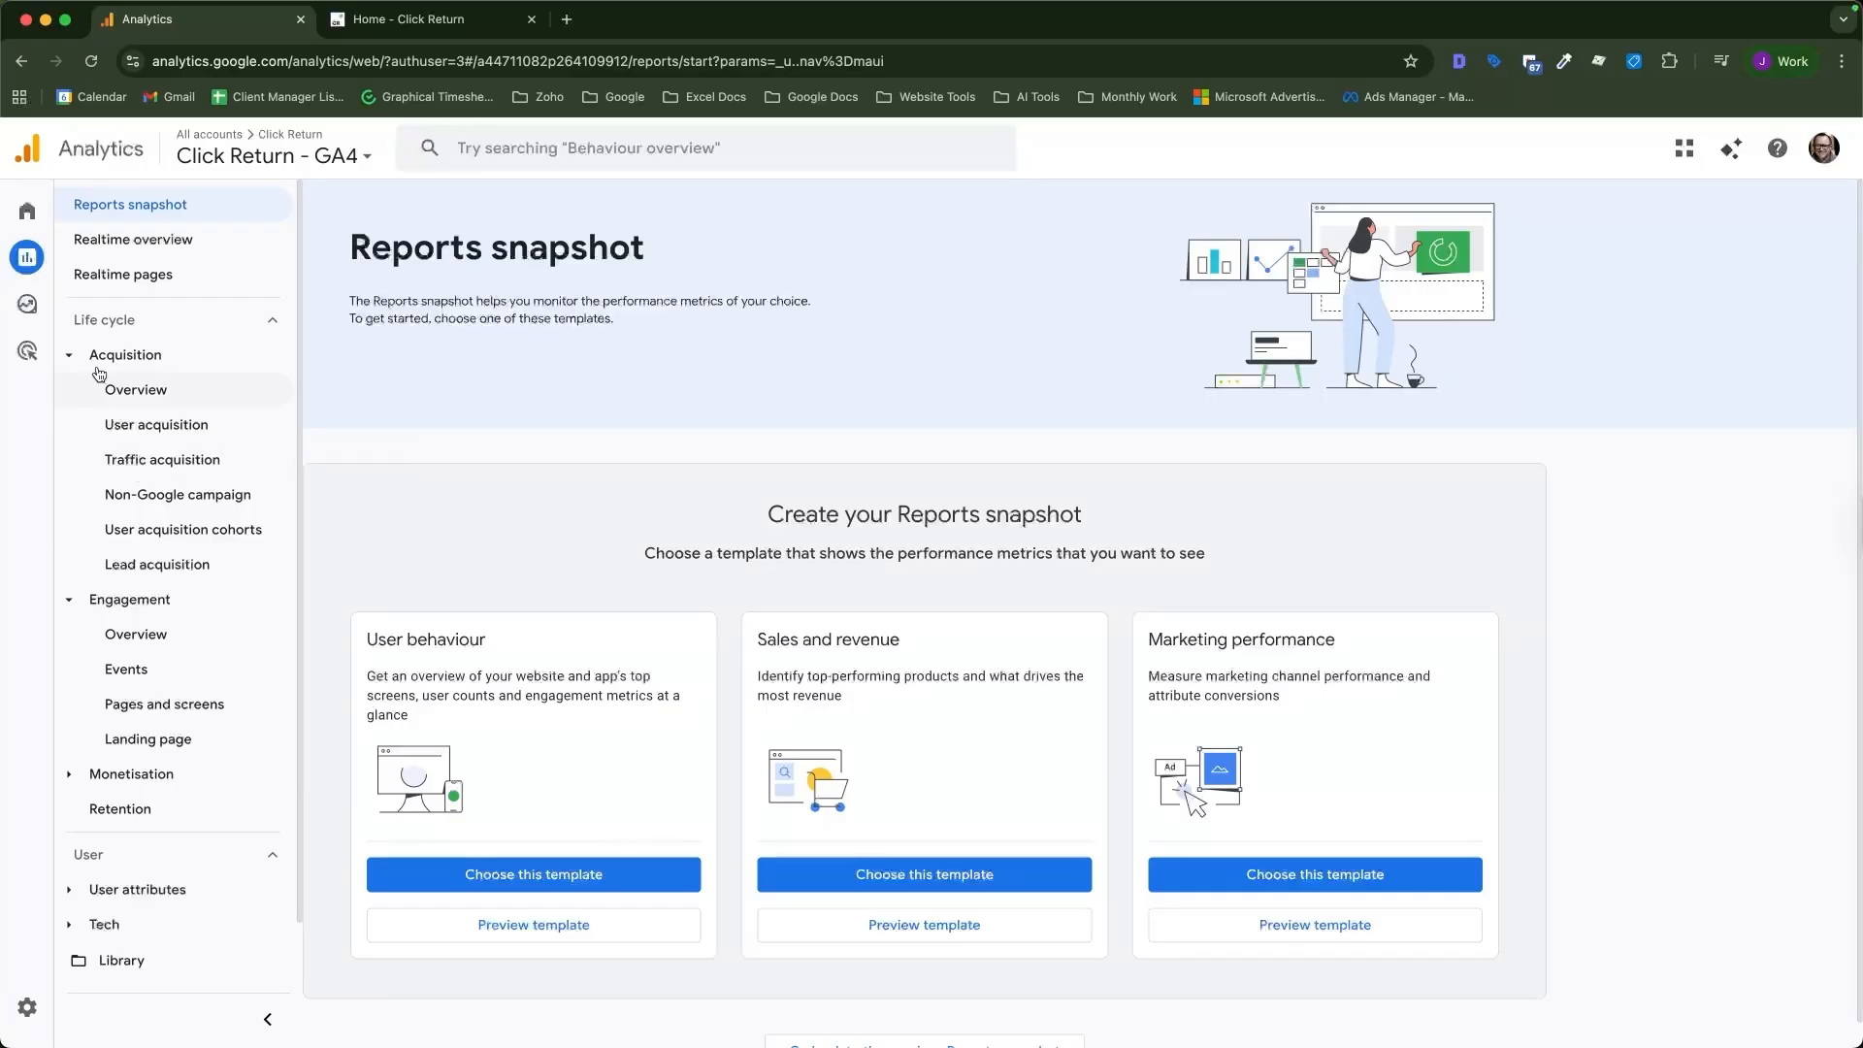
pyautogui.click(110, 464)
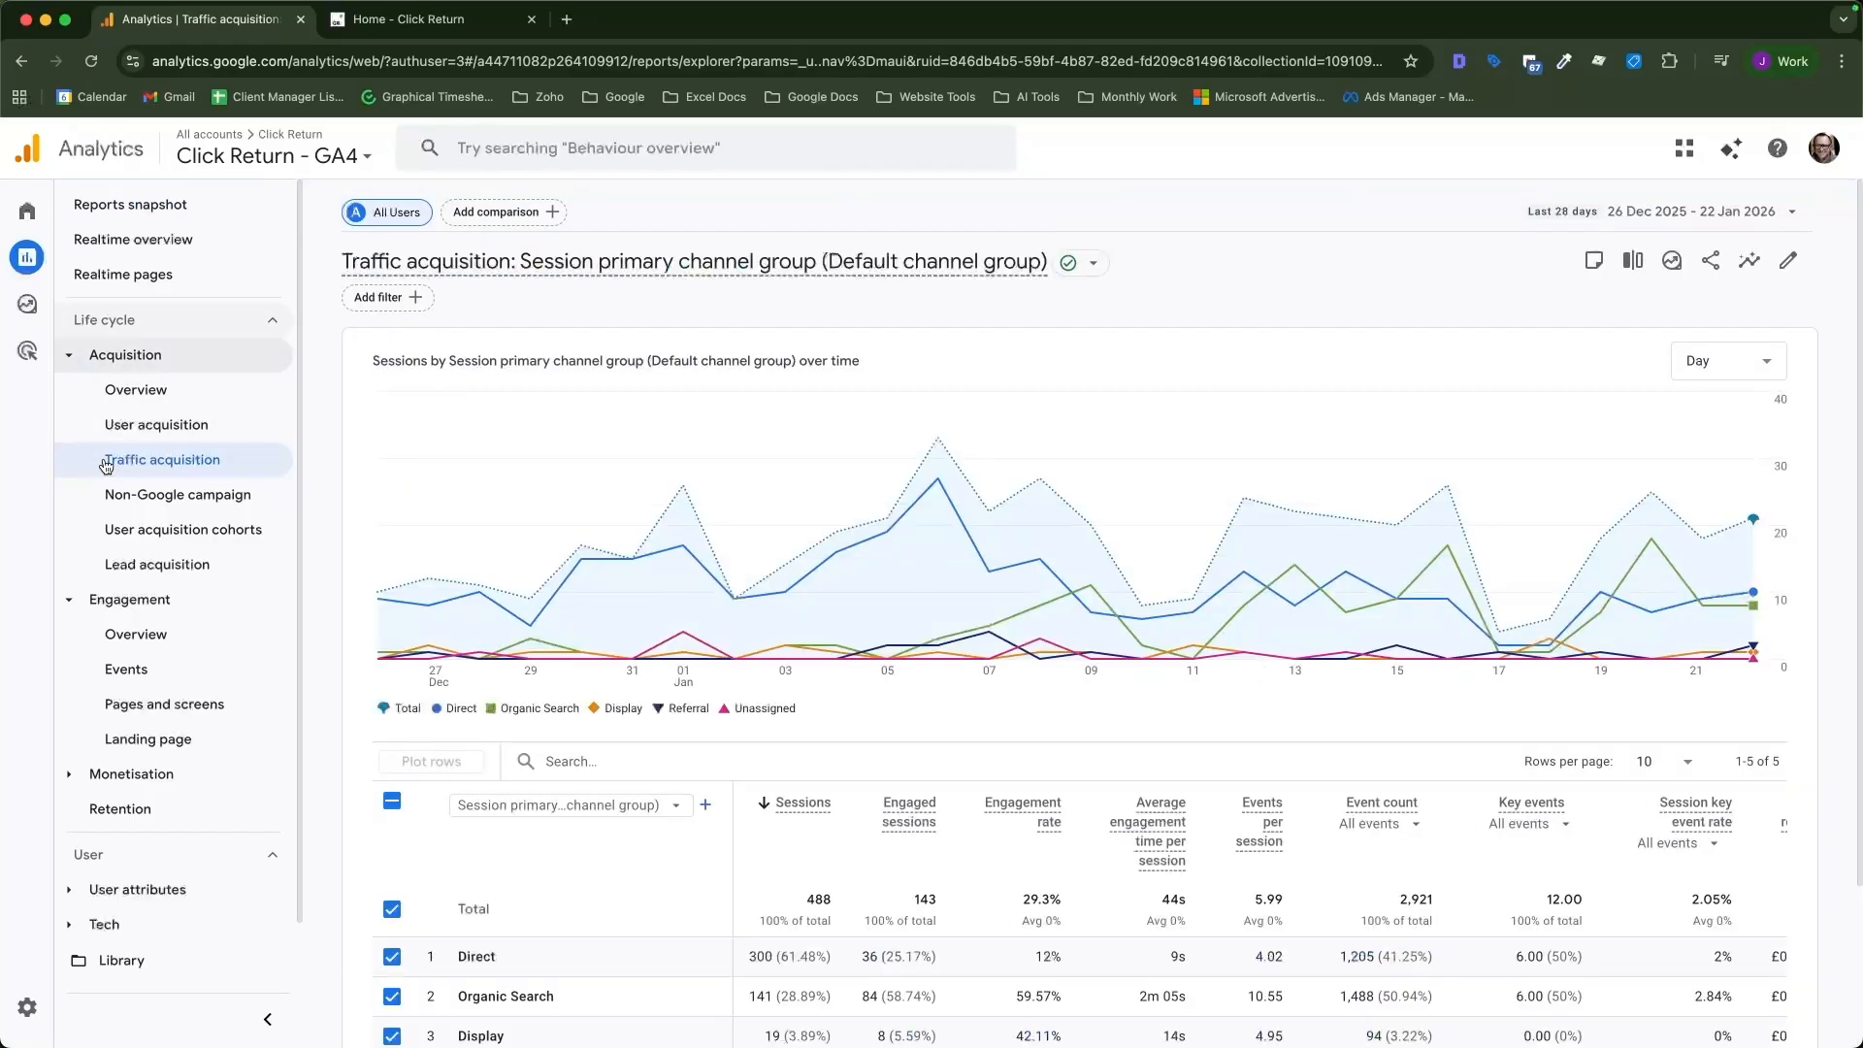
pyautogui.scroll(-2, 460, 717)
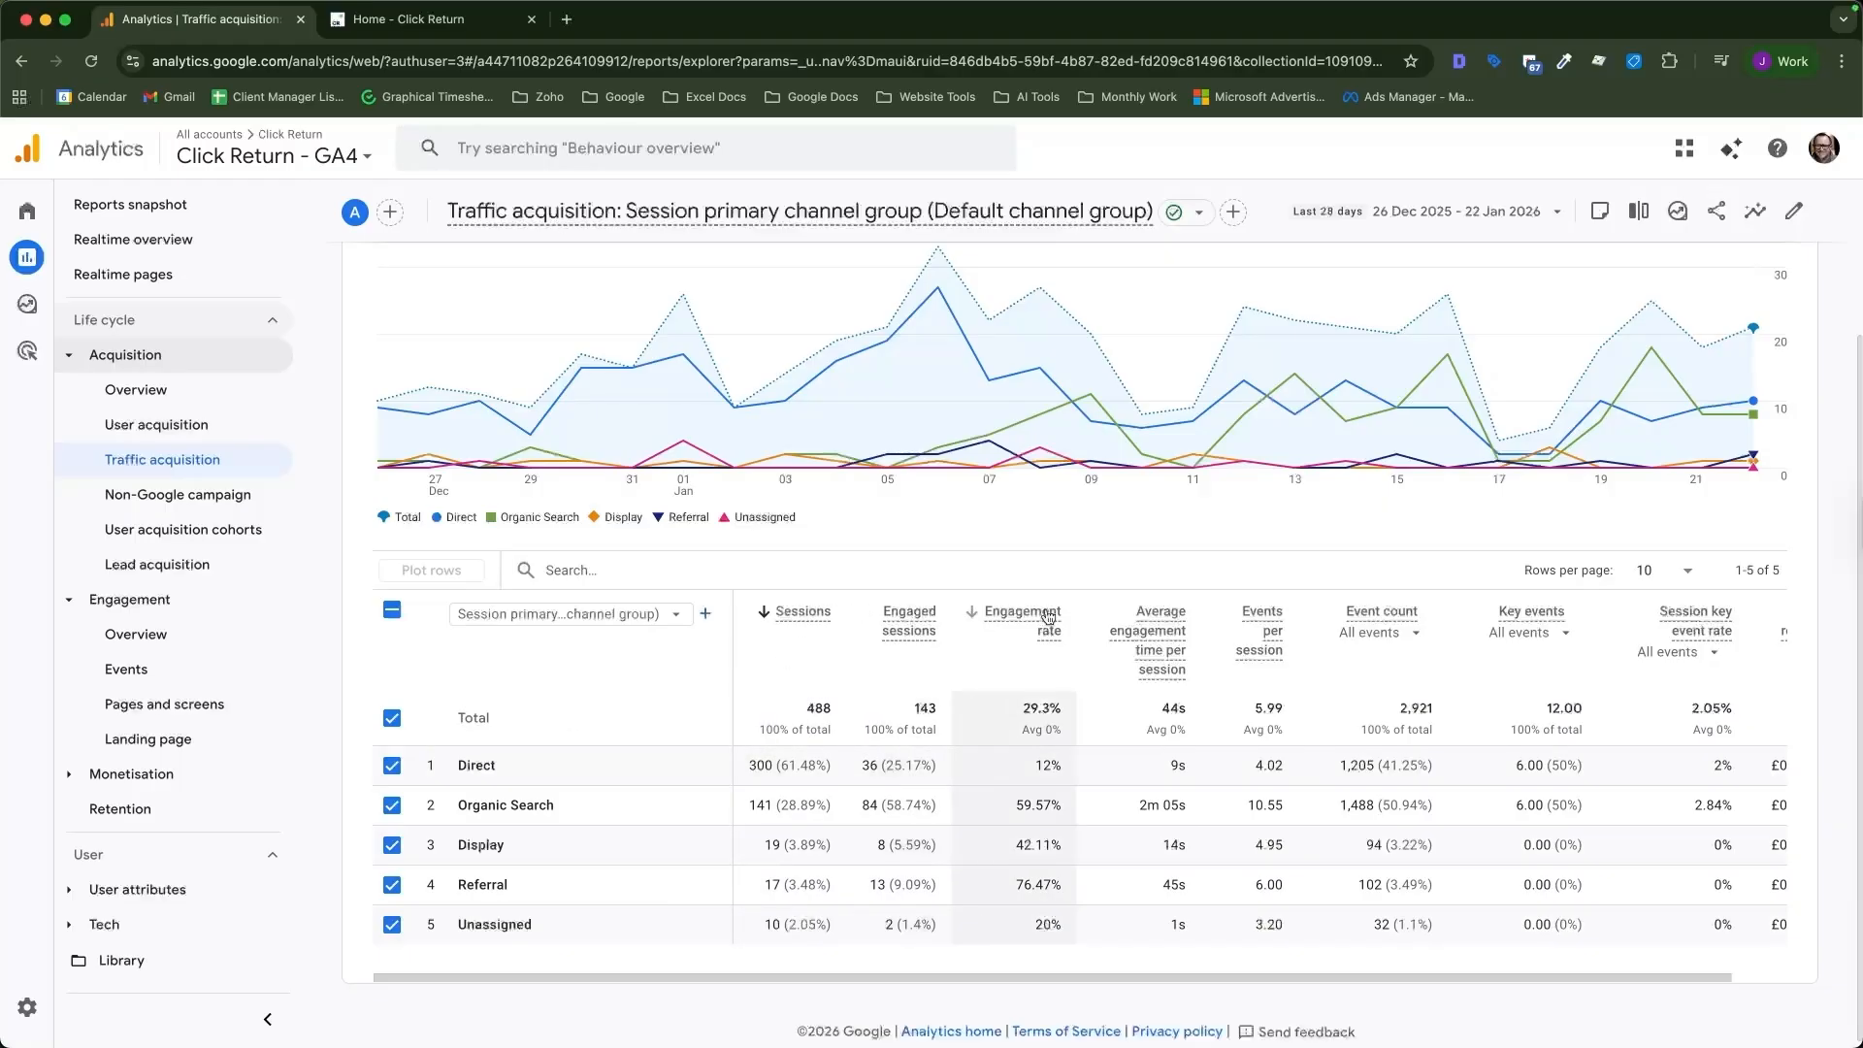
pyautogui.moveTo(1049, 615)
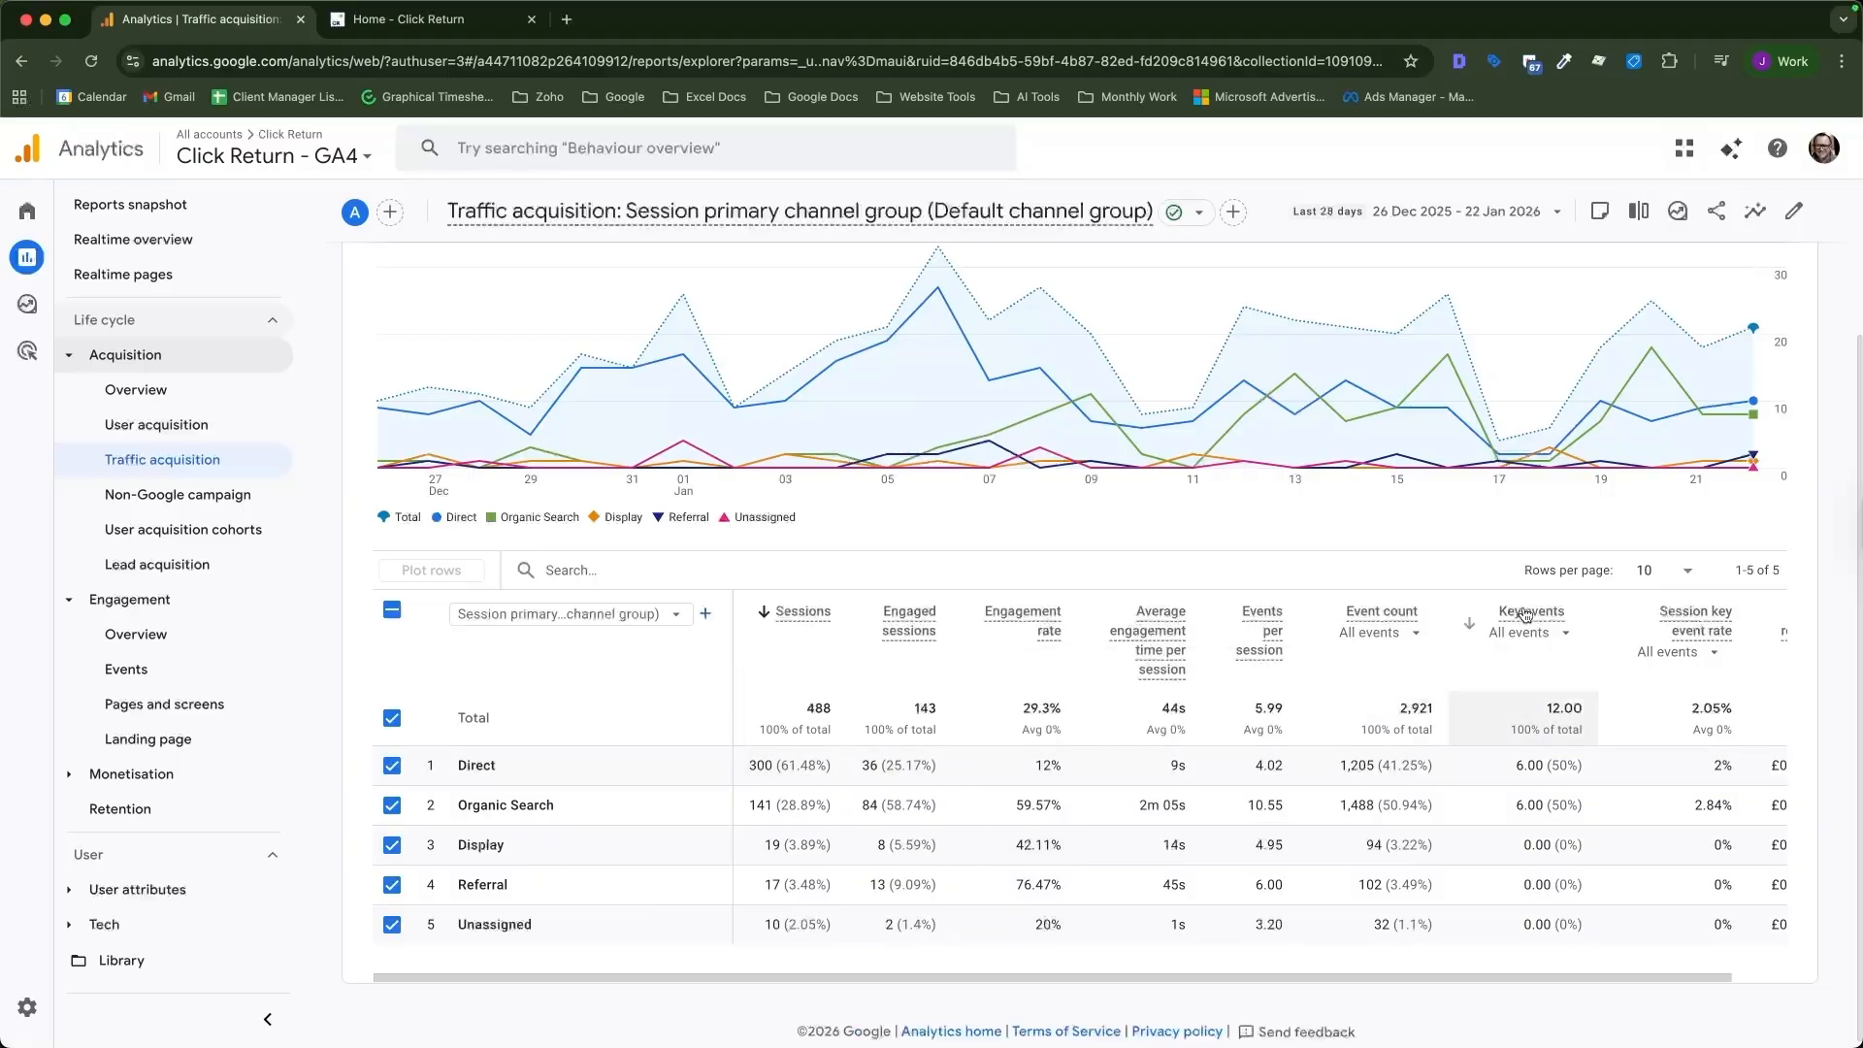
pyautogui.moveTo(1537, 614)
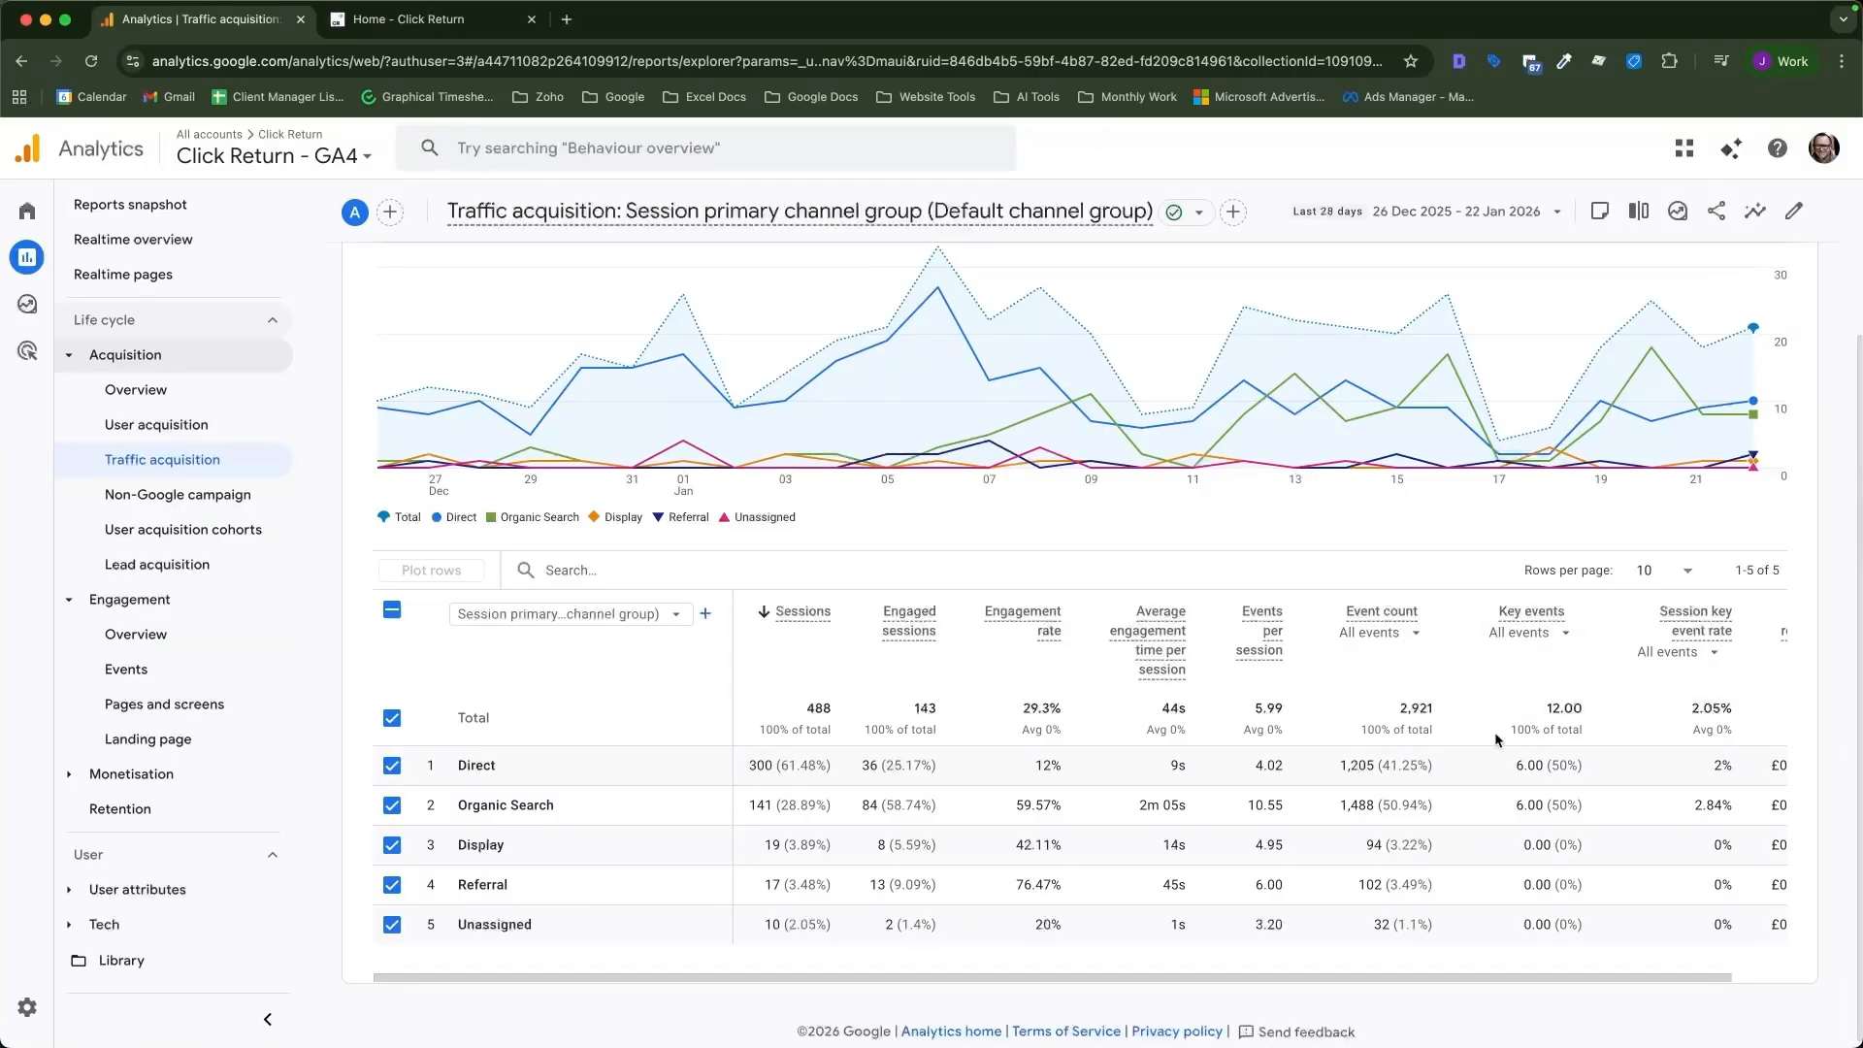
pyautogui.click(1563, 636)
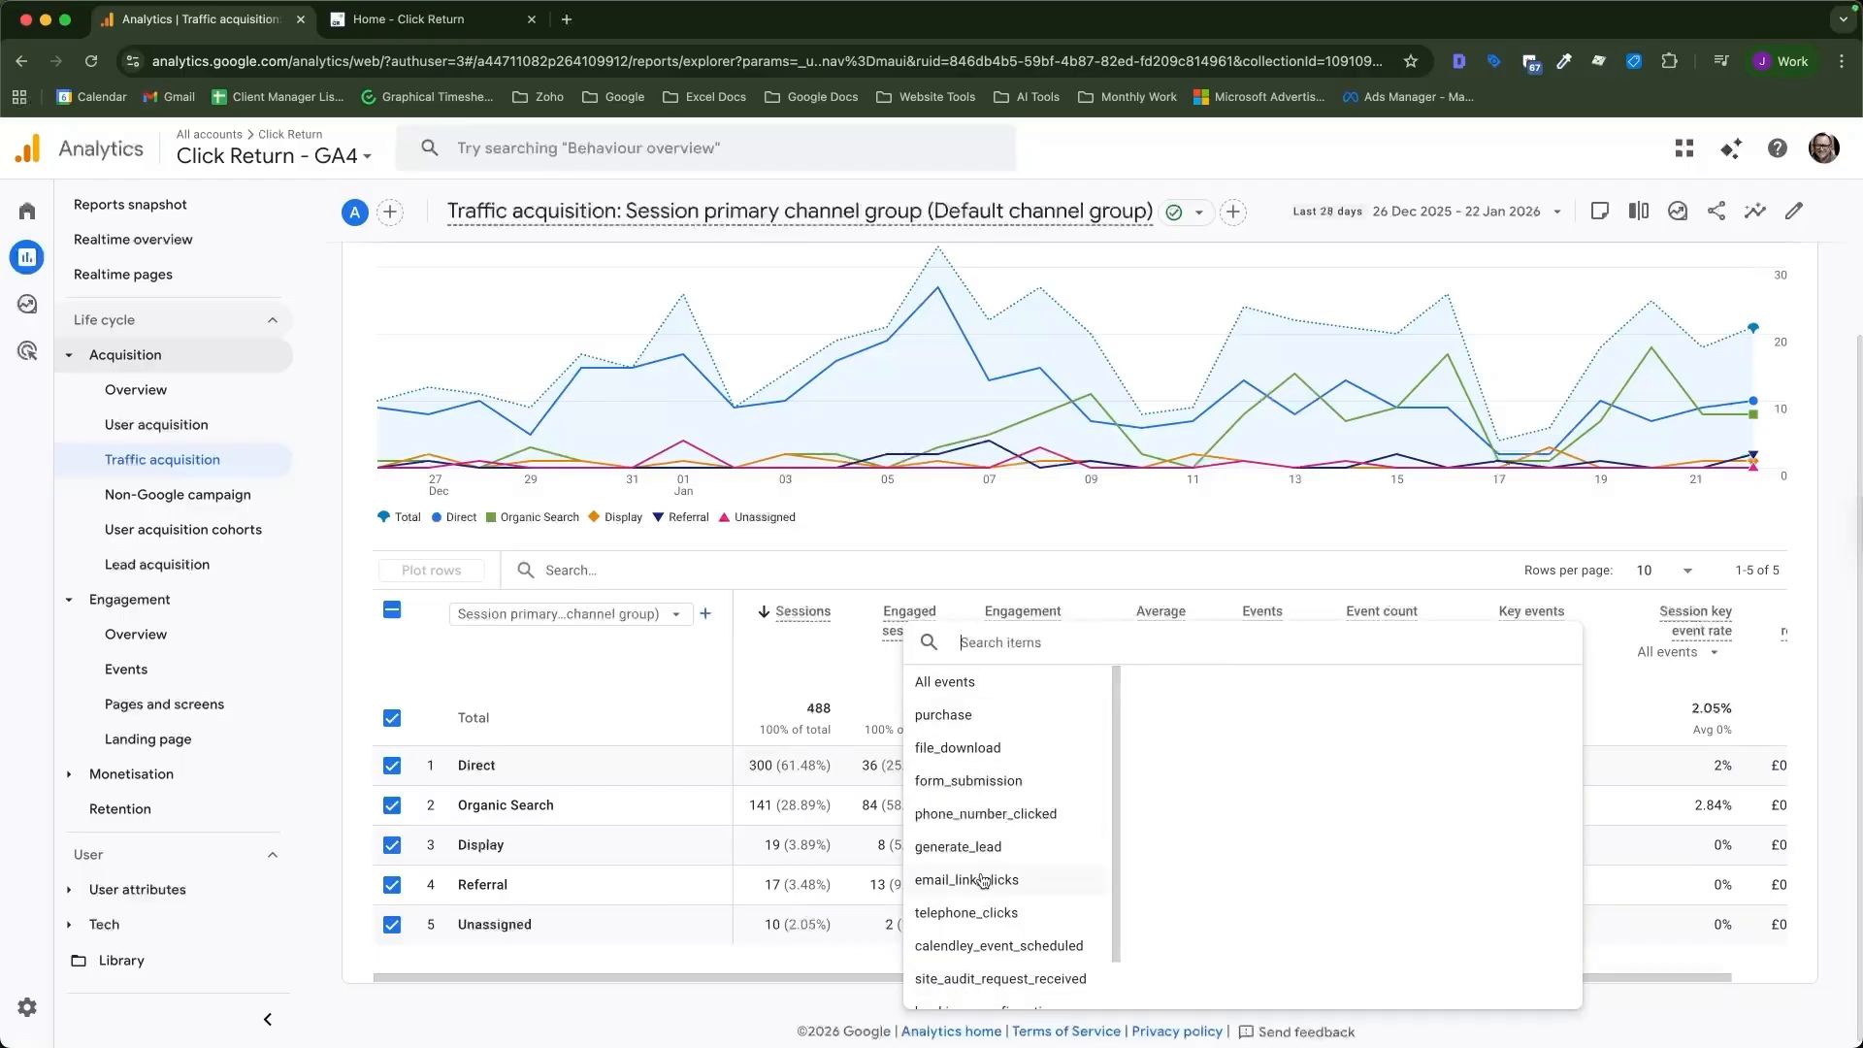
pyautogui.scroll(-1, 983, 880)
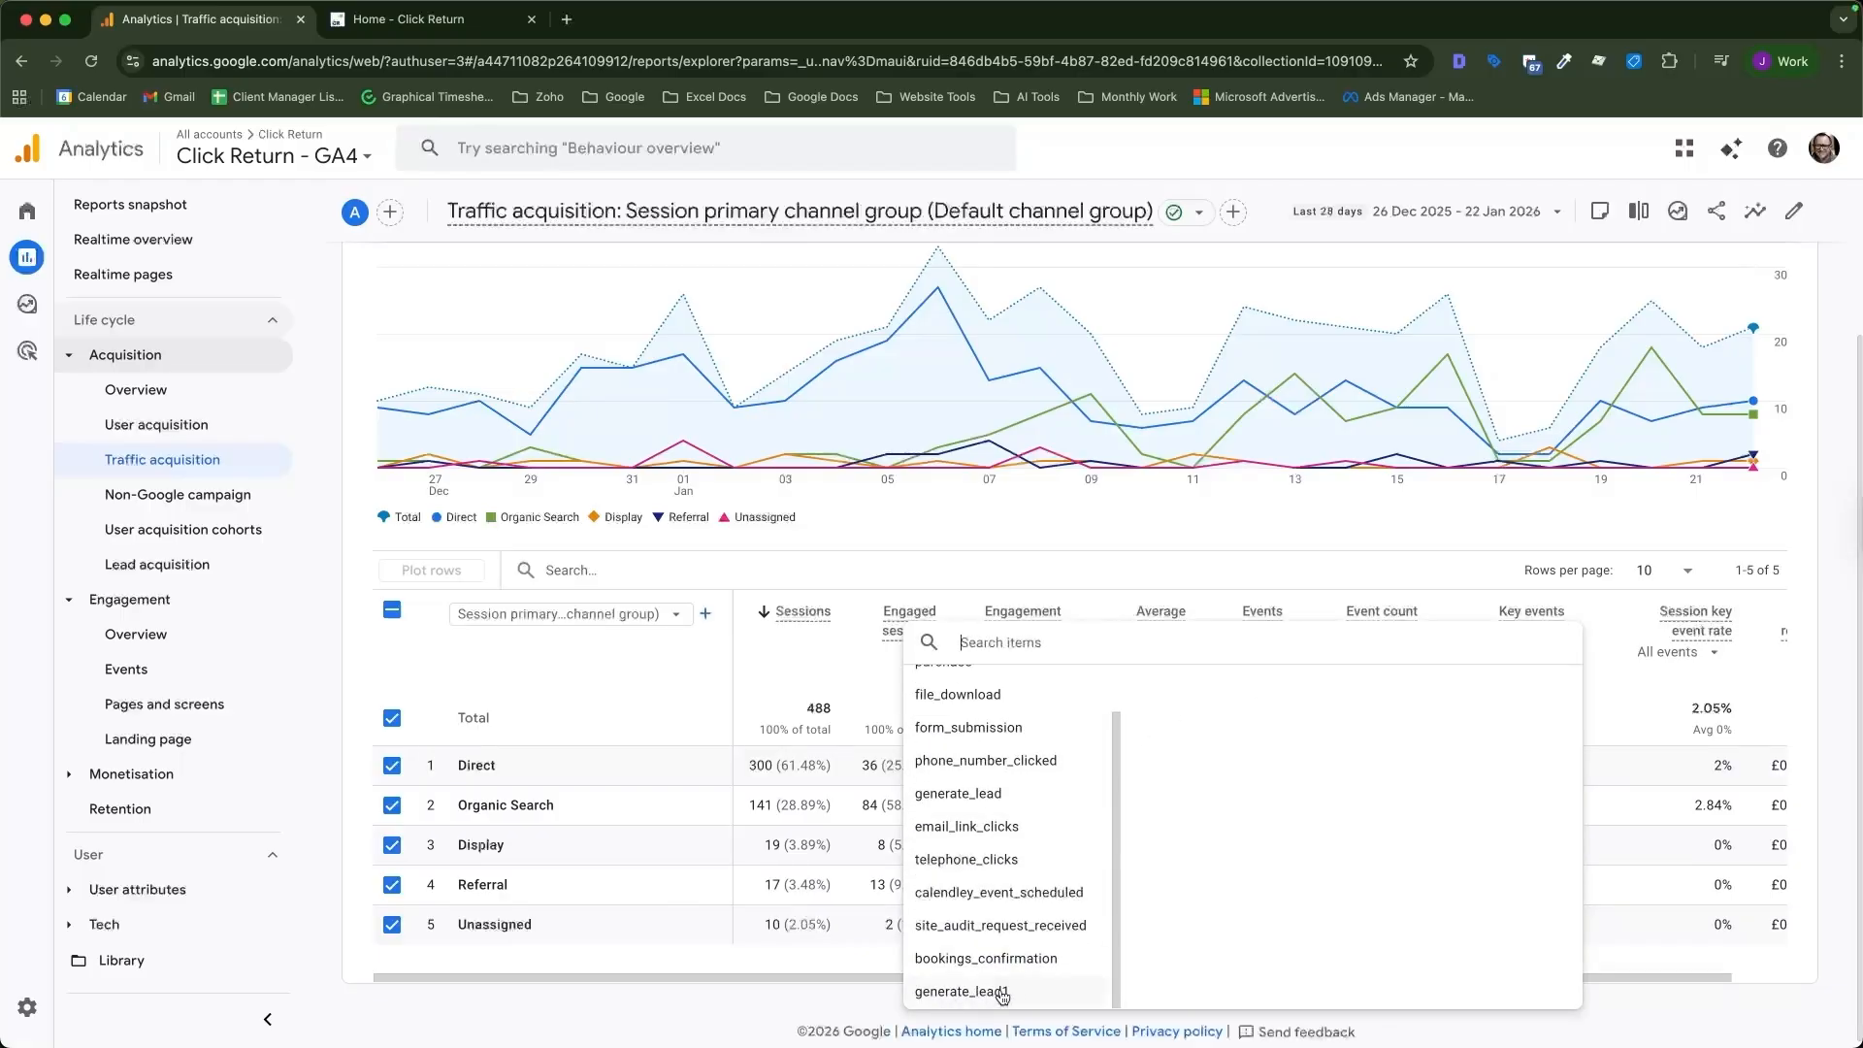
pyautogui.click(956, 992)
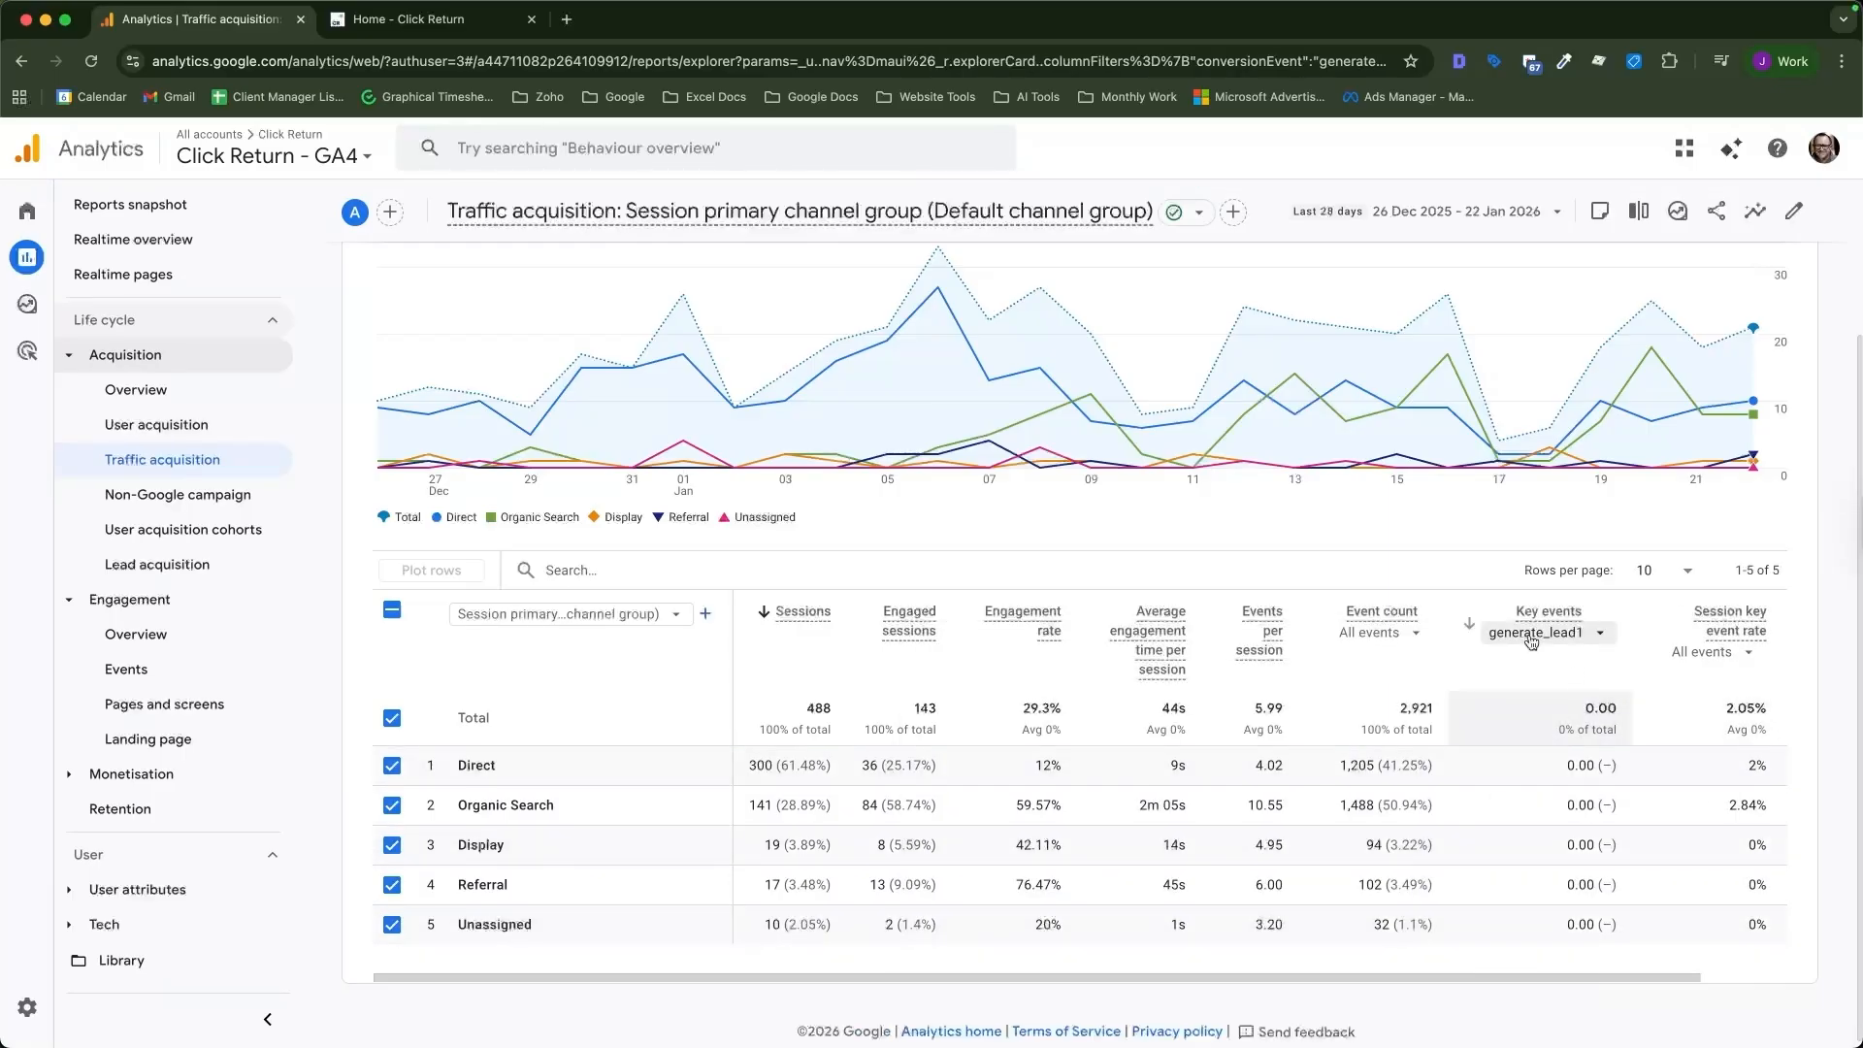
# Switch to the Click Return website tab.
pyautogui.hotkey('ctrl', 'Tab')
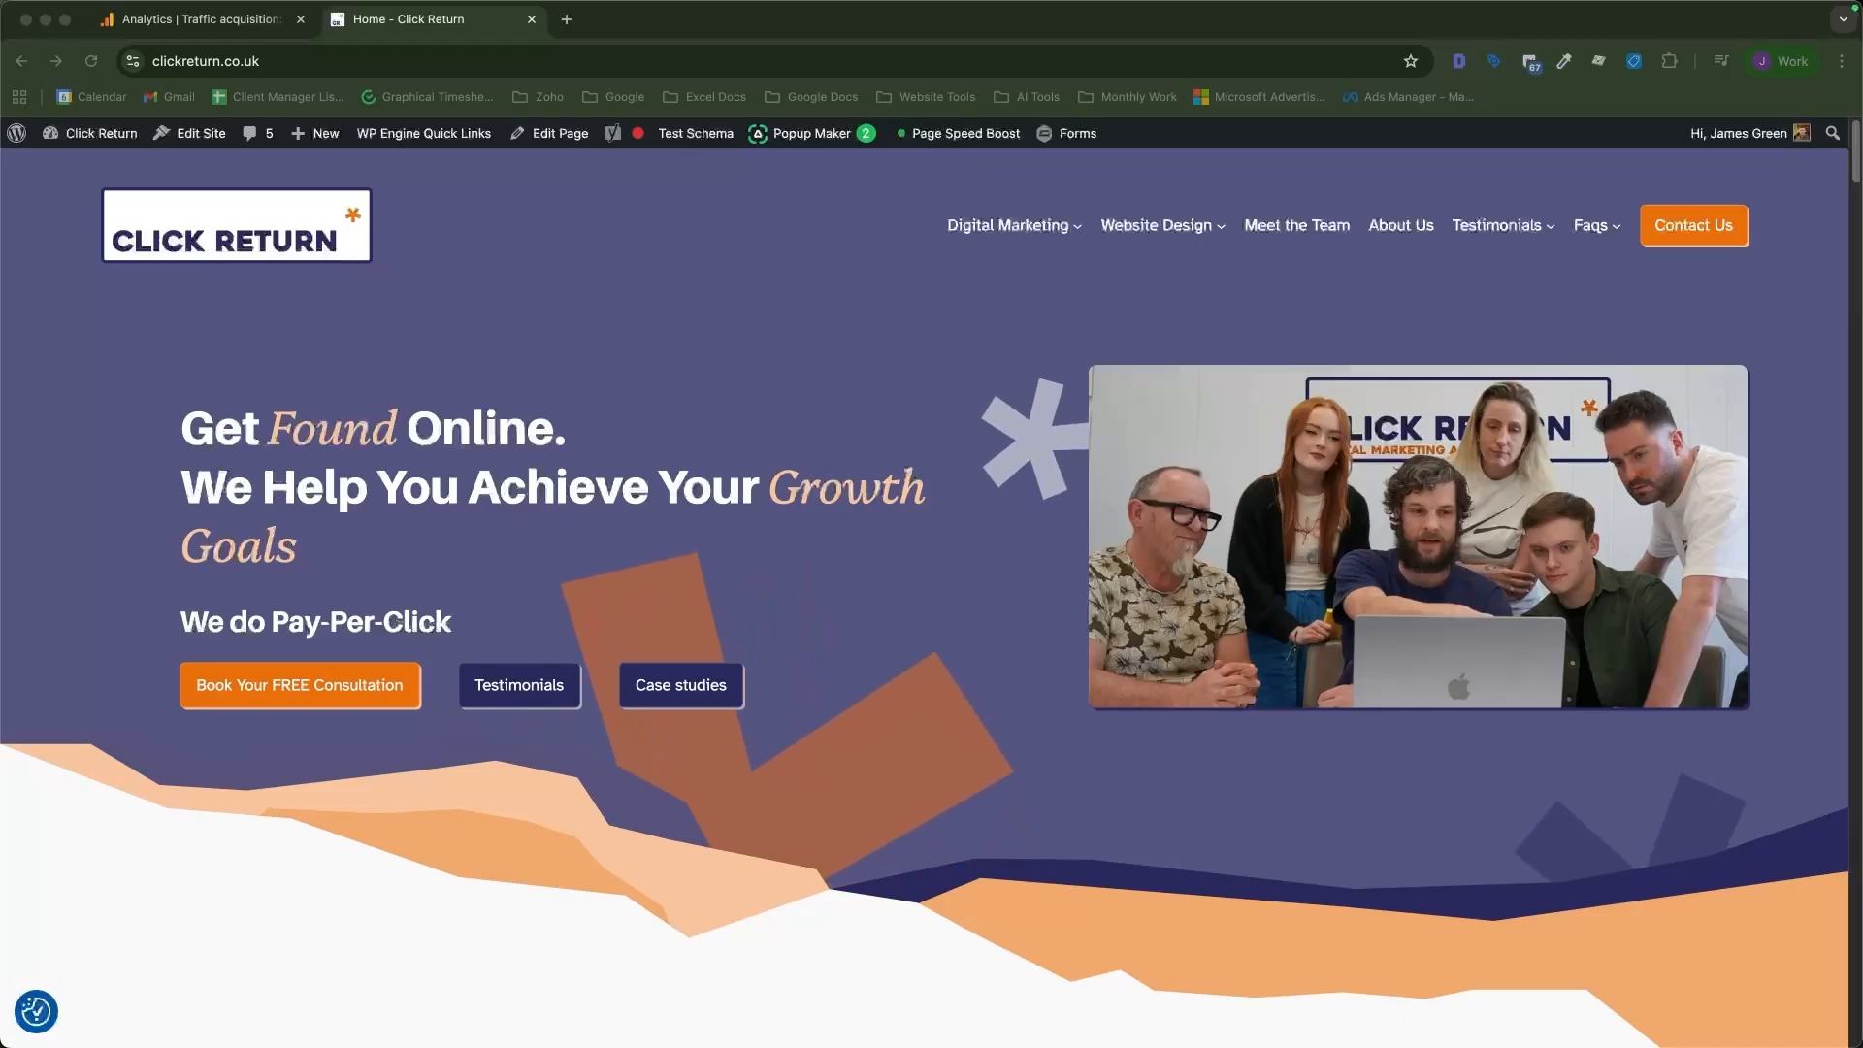